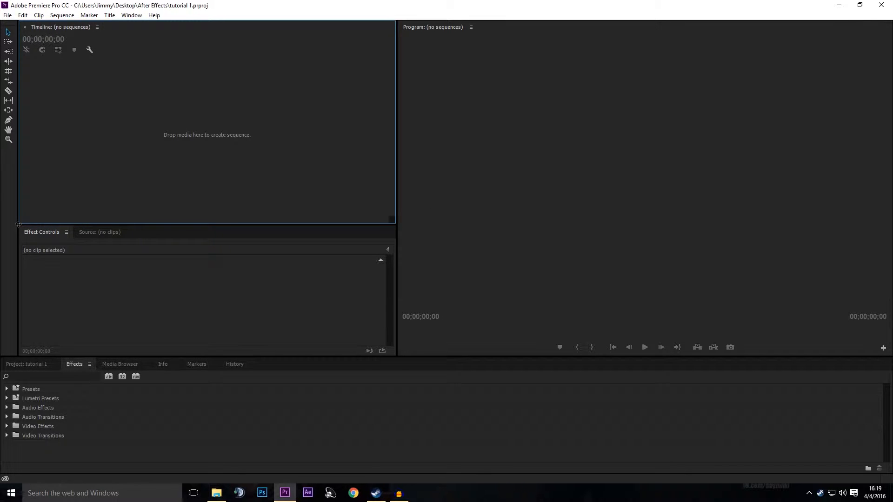
Step: Show the Project panel, enlarge the lower panel group and reduce the height of the Timeline panel
mouse_move(17, 225)
mouse_down()
mouse_move(17, 212)
mouse_move(17, 226)
mouse_up()
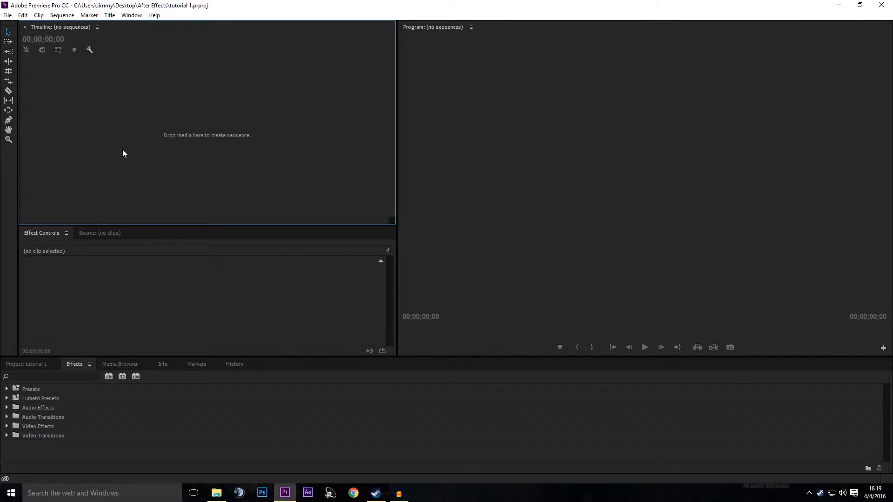
click(41, 365)
click(72, 364)
click(27, 367)
click(54, 385)
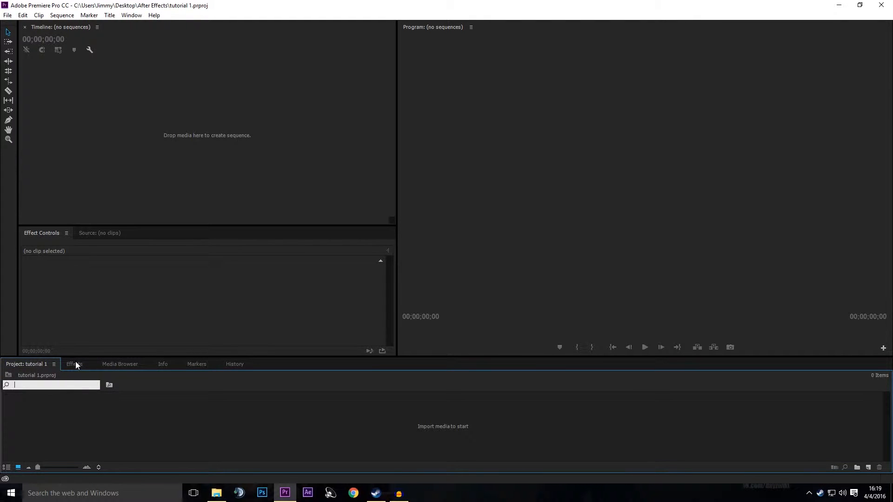
drag(75, 357, 75, 330)
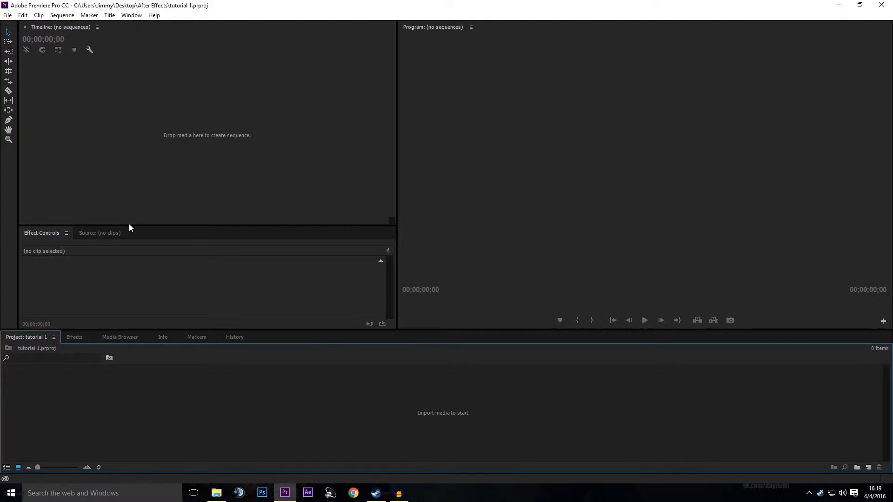
drag(129, 226, 132, 213)
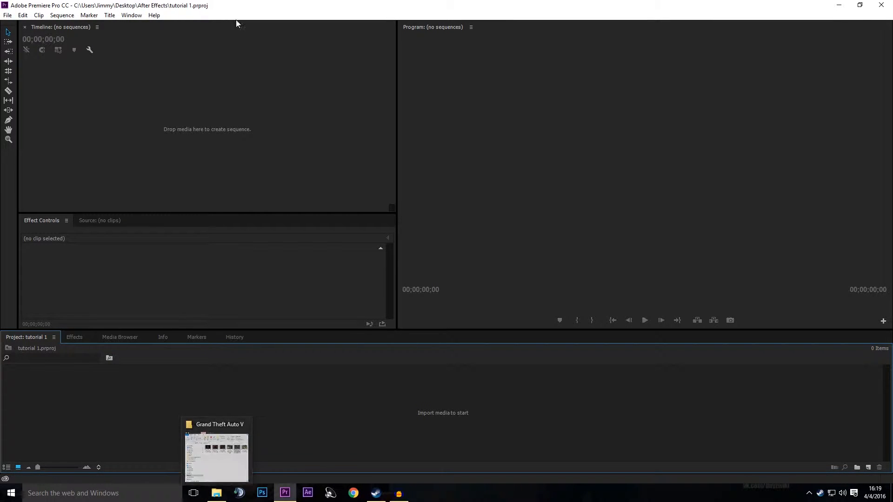
Step: Check which panels can be displayed and make the Timeline panel slightly shorter above Effect Controls
click(131, 15)
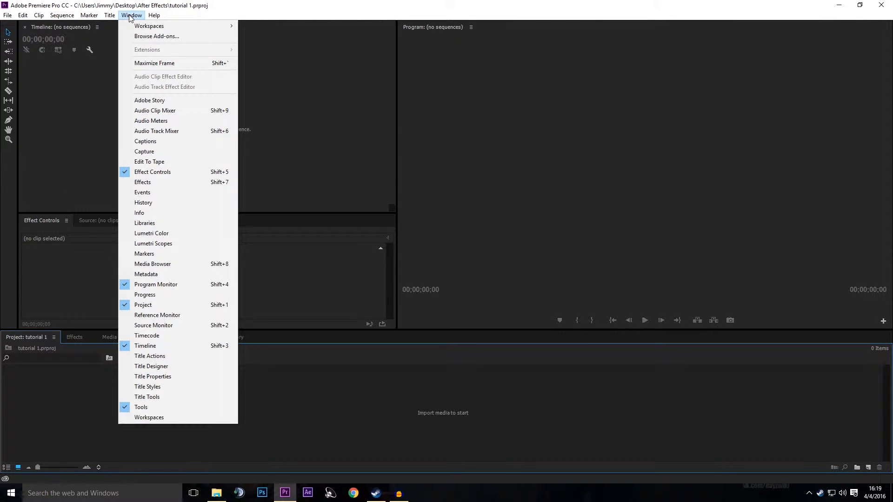
click(517, 99)
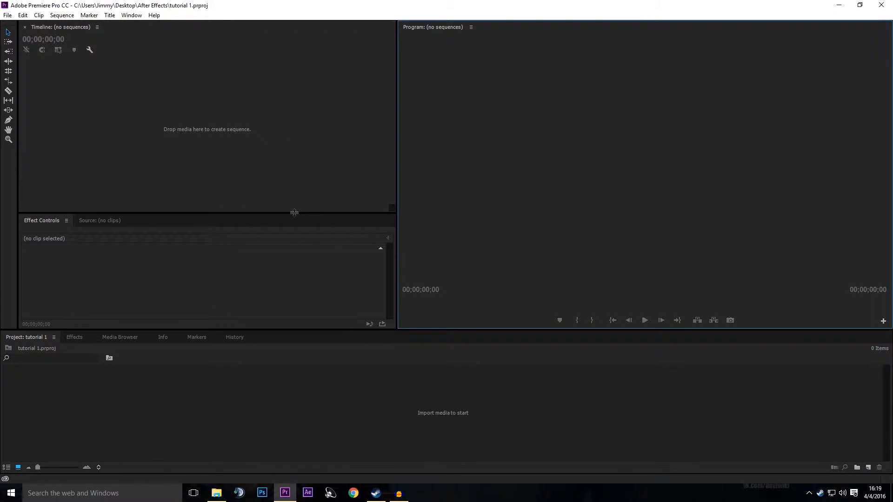
drag(294, 212, 279, 206)
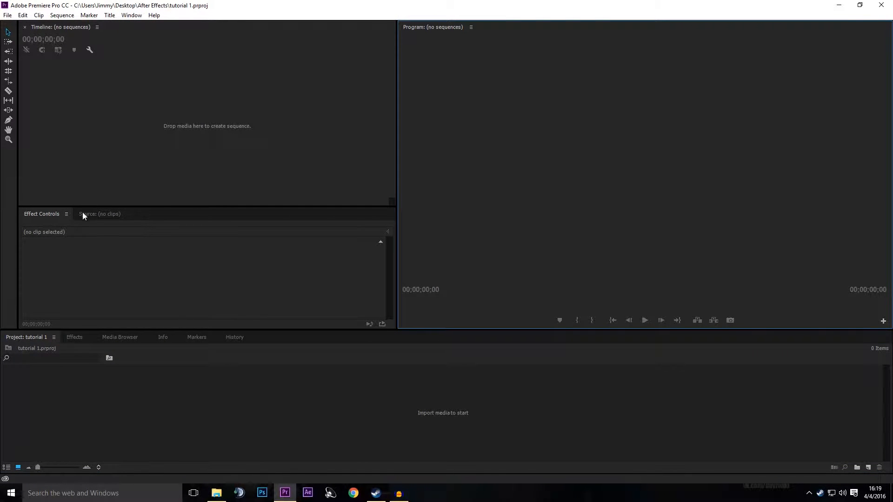
click(198, 139)
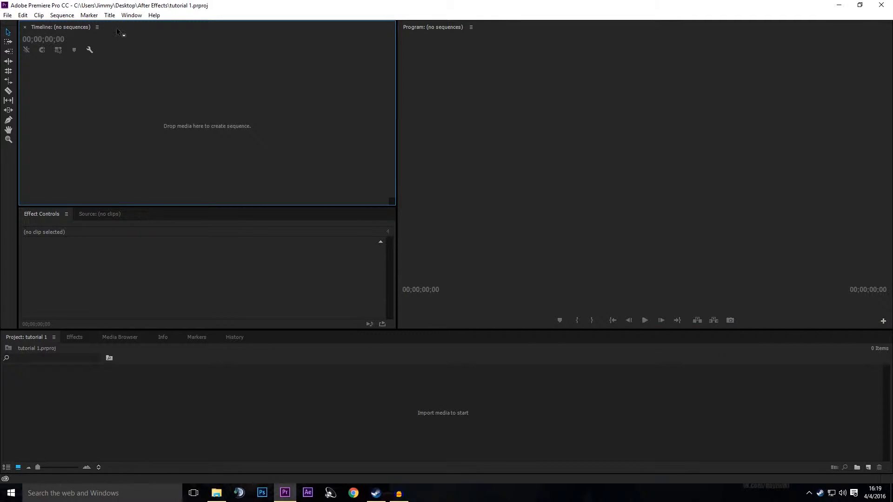
Step: Dock the Timeline panel into the lower panel group and move it back above Effect Controls
drag(158, 32, 356, 339)
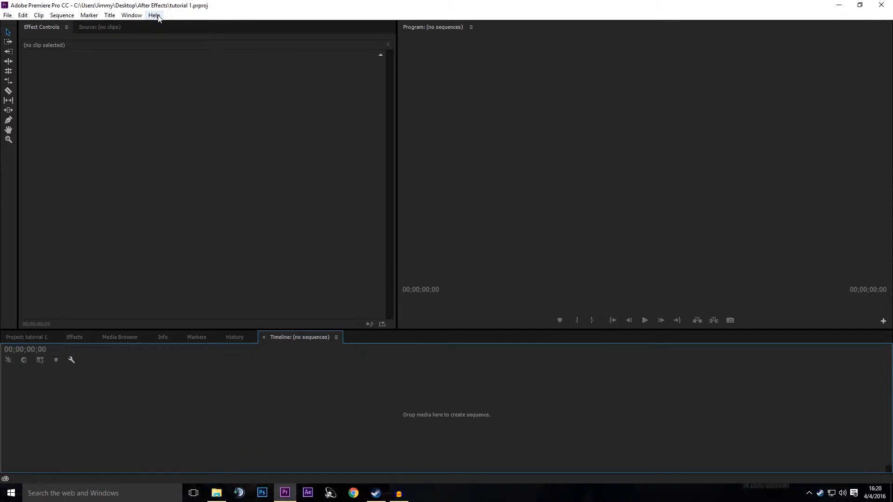
click(132, 15)
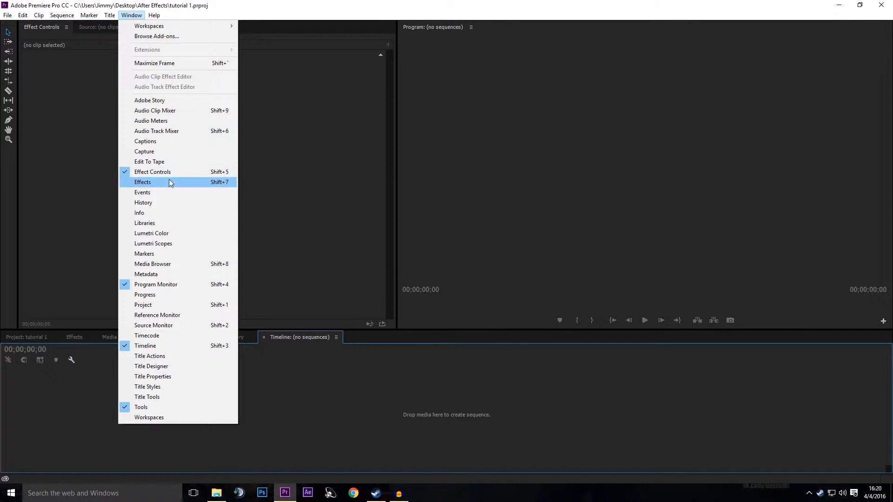
click(321, 322)
click(280, 338)
drag(280, 337, 116, 45)
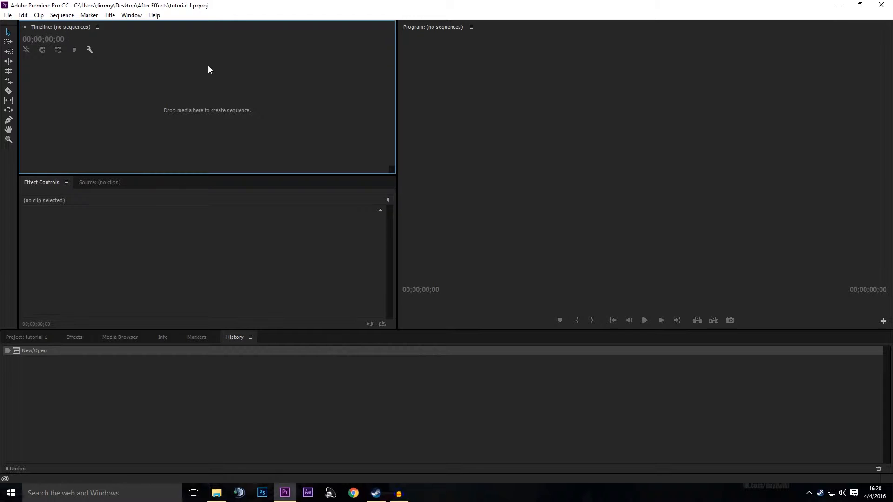
Step: Show the Effects panel and enlarge the Timeline panel by lowering its boundary with Effect Controls
click(54, 237)
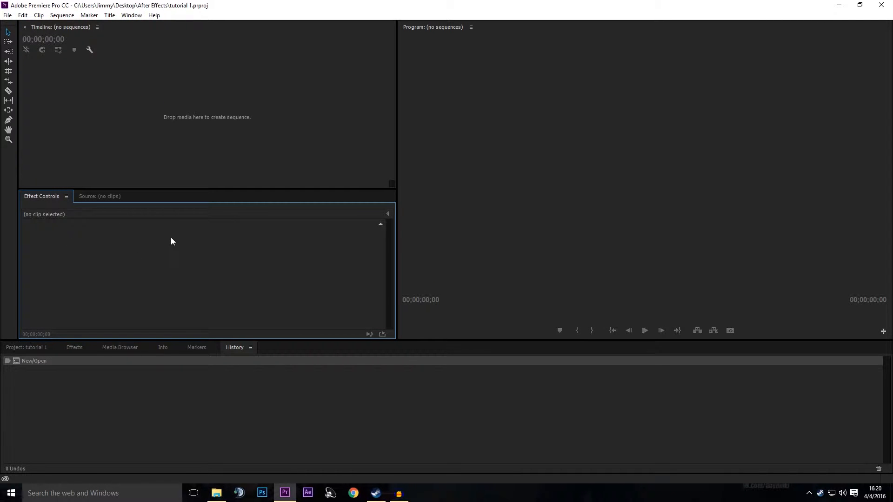
click(72, 348)
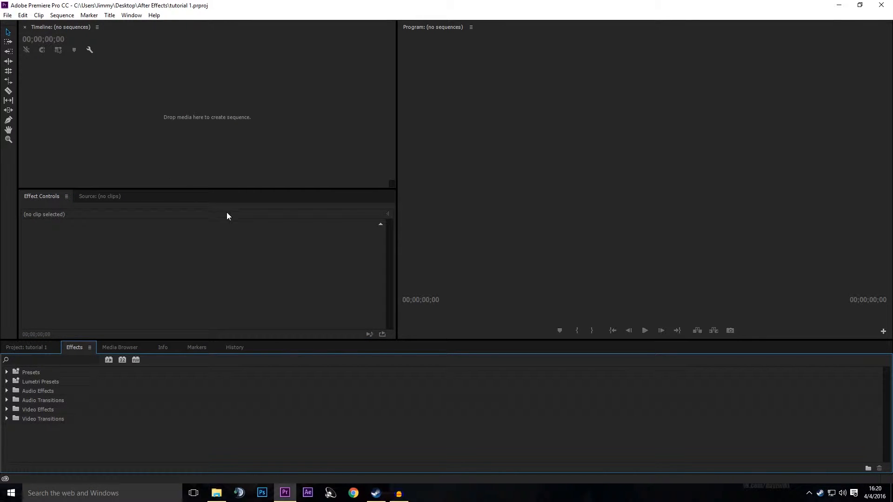
click(163, 112)
click(239, 195)
drag(230, 189, 229, 211)
Step: Add the clip Grand Theft Auto V 04.03.2016 - 19.25.12.16.DVR.mp4 from File Explorer to the empty timeline as a sequence
click(216, 493)
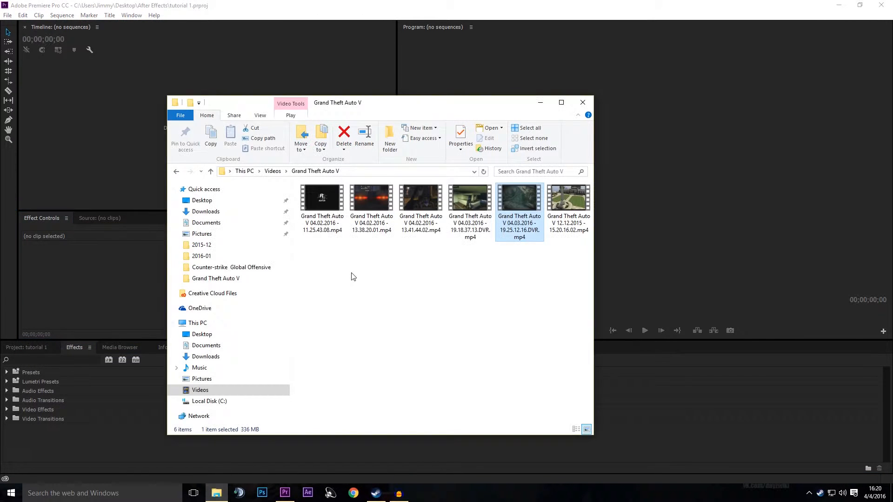
drag(524, 199, 112, 120)
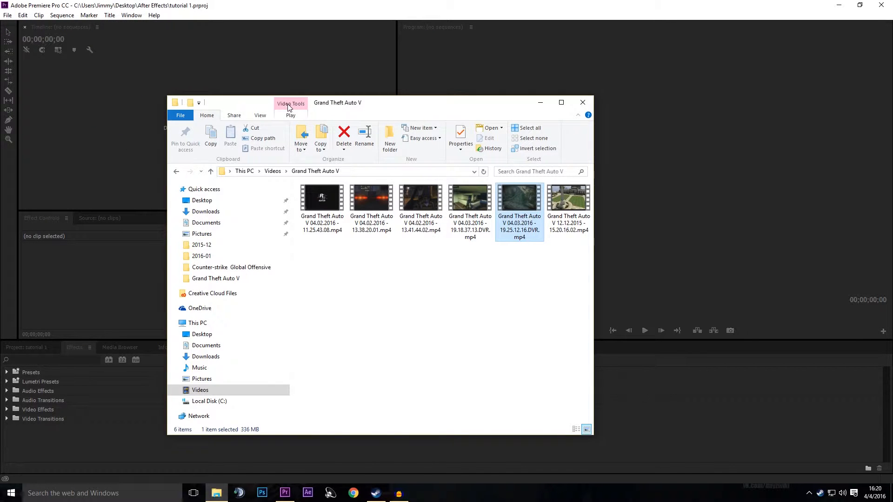
click(583, 103)
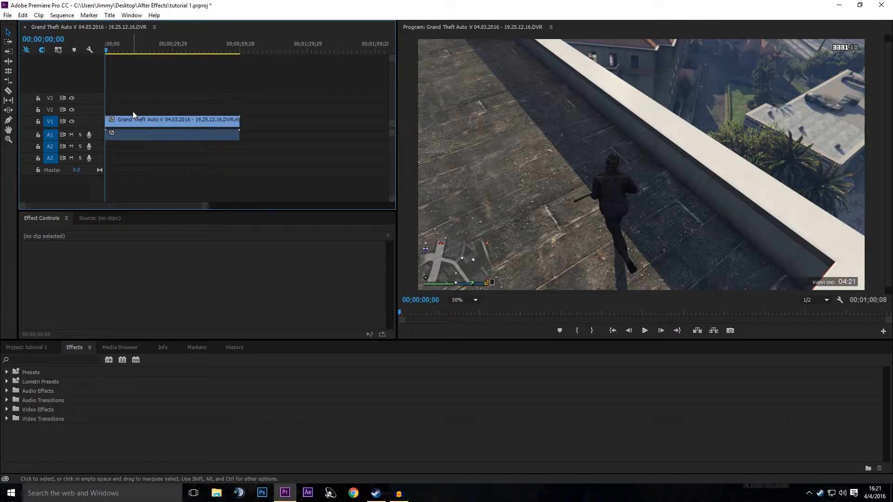
Step: Turn off timeline snapping and split the clip with its audio at 00;00;12;17
click(44, 51)
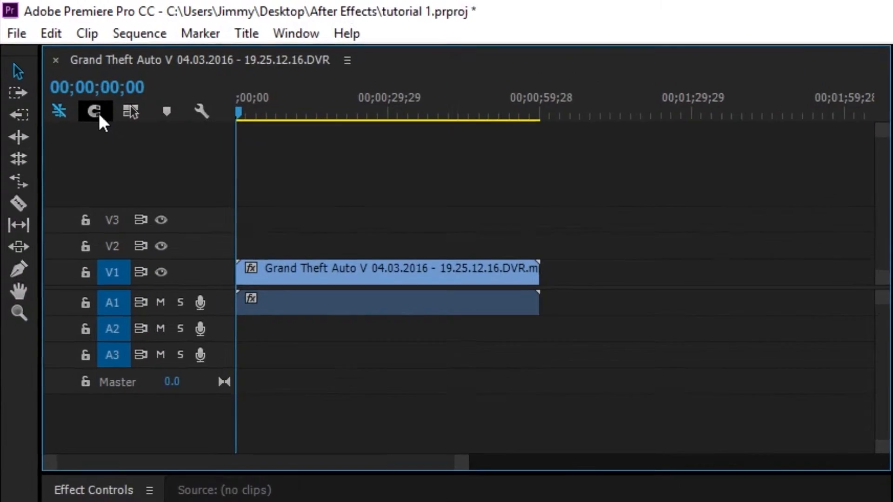
drag(139, 88, 151, 149)
drag(285, 123, 334, 124)
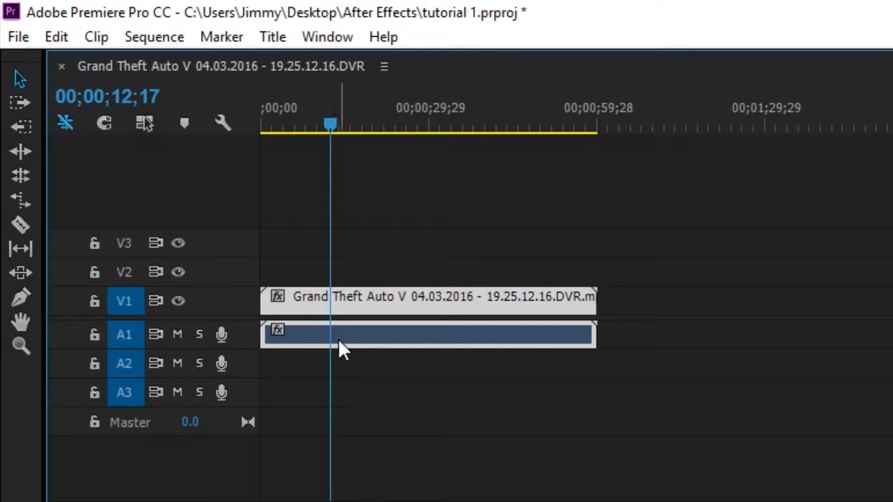
key(ctrl+k)
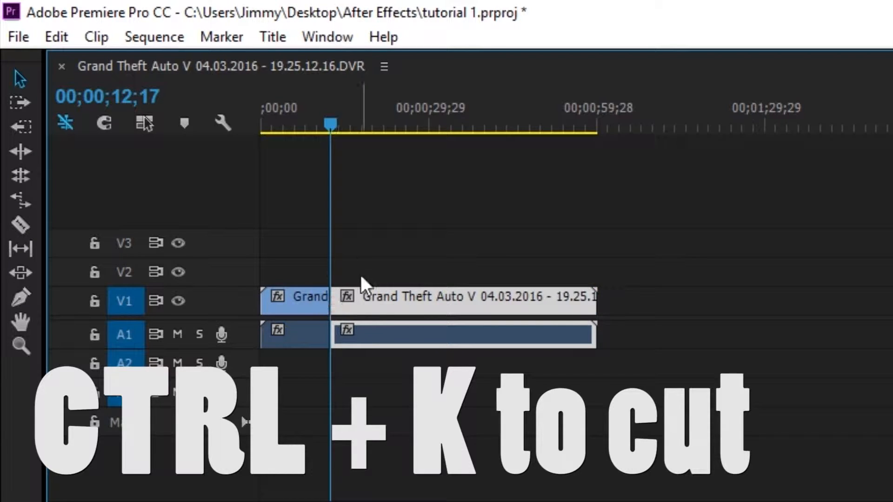
Step: Move the second clip segment away from the cut and place it back against the first segment without snapping
drag(384, 303, 407, 302)
click(400, 271)
click(436, 343)
drag(425, 313, 367, 309)
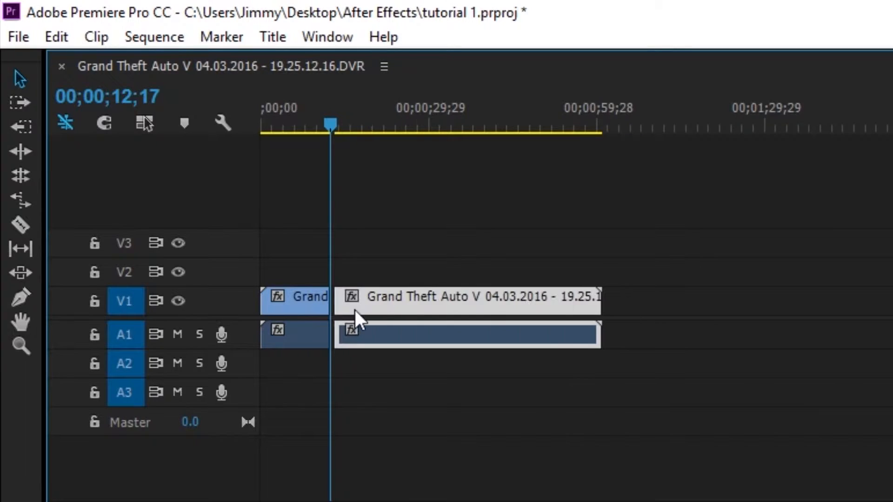
key(equal)
key(equal)
mouse_move(458, 311)
mouse_down()
mouse_move(449, 311)
mouse_move(475, 313)
mouse_move(441, 312)
mouse_move(470, 314)
mouse_move(450, 314)
mouse_up()
Step: Turn on snapping and linked selection for the timeline
click(104, 123)
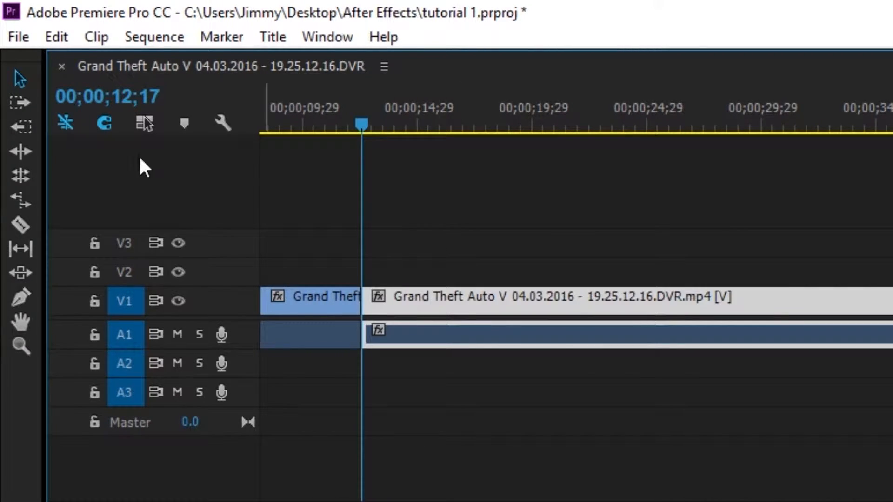
click(489, 219)
click(141, 127)
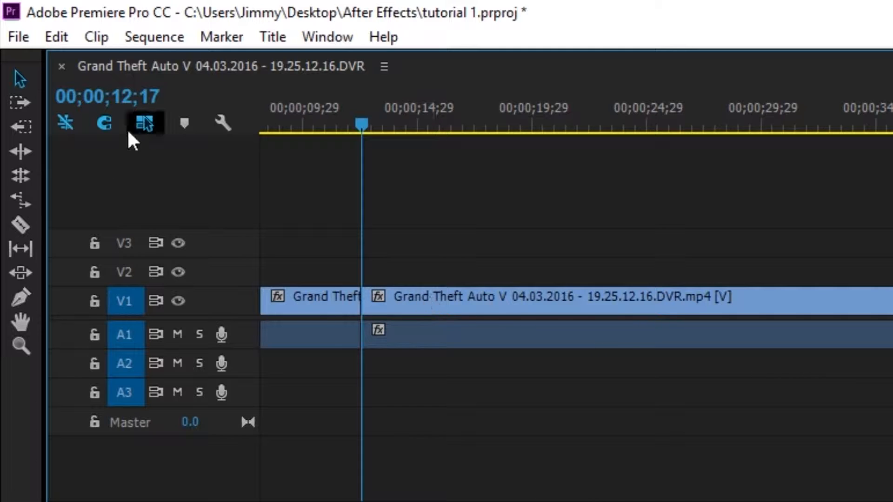
Step: Move the second segment with its linked audio away from the cut and snap it back to the first segment
drag(374, 329, 442, 328)
mouse_move(579, 311)
mouse_down()
mouse_move(552, 300)
mouse_move(571, 296)
mouse_up()
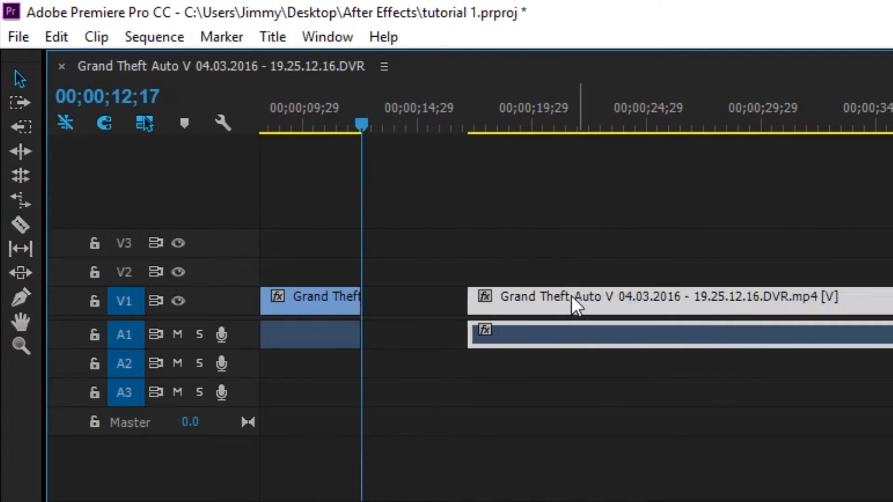
click(558, 355)
click(530, 320)
click(577, 400)
click(531, 298)
click(533, 365)
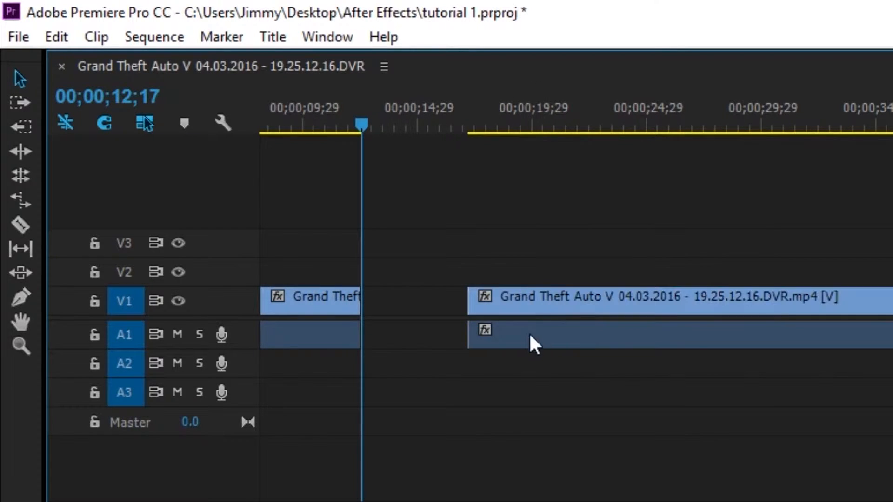
drag(521, 297, 437, 310)
Step: With linked selection off, shift only the second segment's video 5;15 later, undo the move and restore linked selection
click(143, 123)
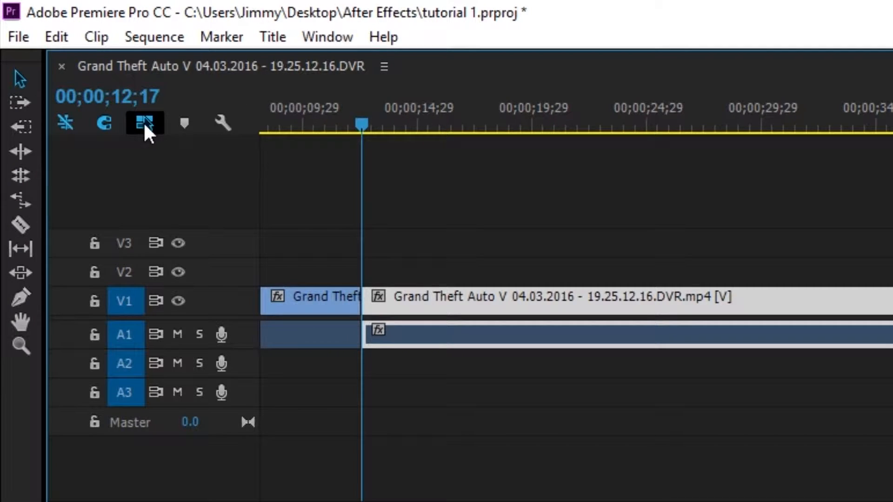
click(495, 272)
drag(452, 299, 578, 300)
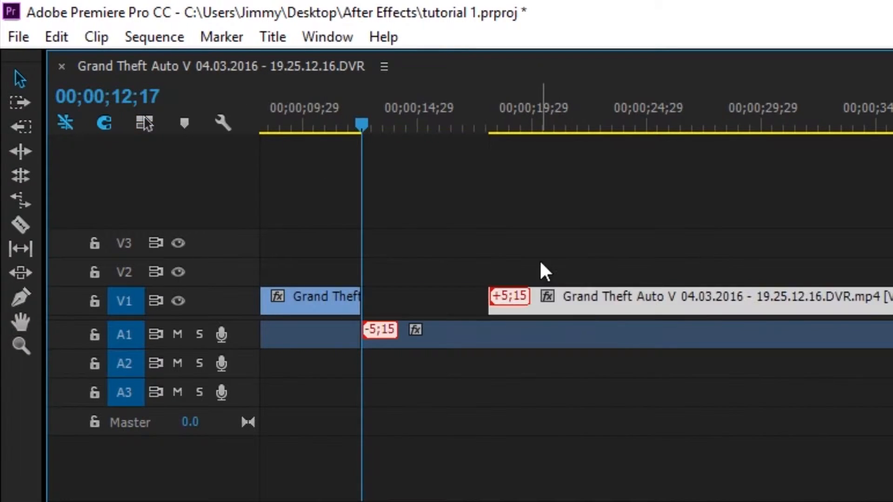
key(ctrl+z)
click(147, 124)
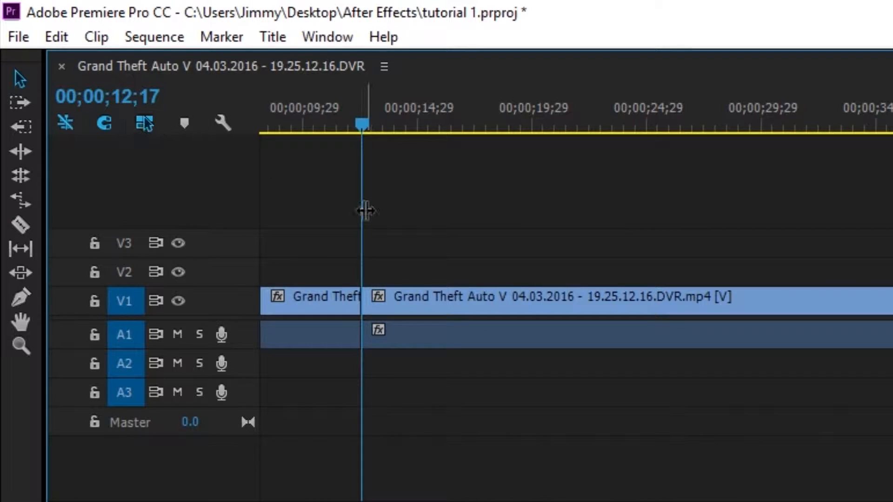
Step: Unlink the second segment's video from its audio, shift the video later, and undo both changes
drag(363, 210, 432, 223)
click(406, 302)
right_click(448, 325)
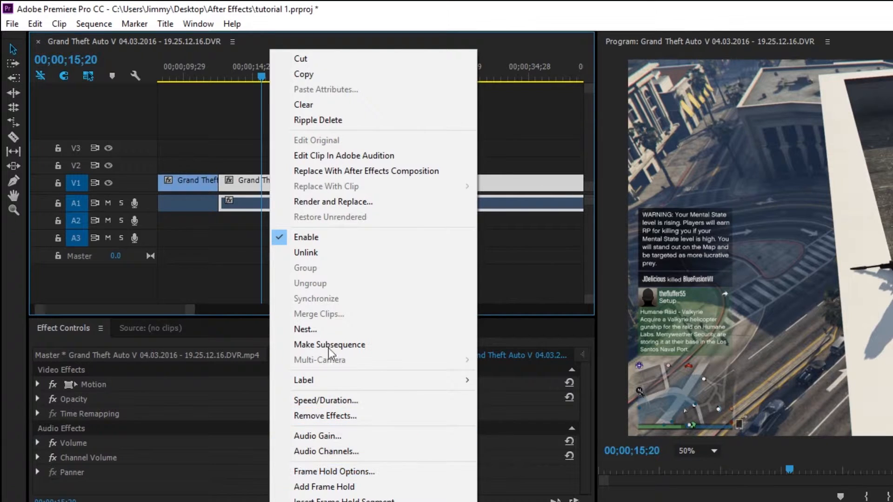
click(313, 253)
click(299, 152)
drag(293, 181, 338, 183)
click(322, 153)
key(ctrl+z)
key(ctrl+z)
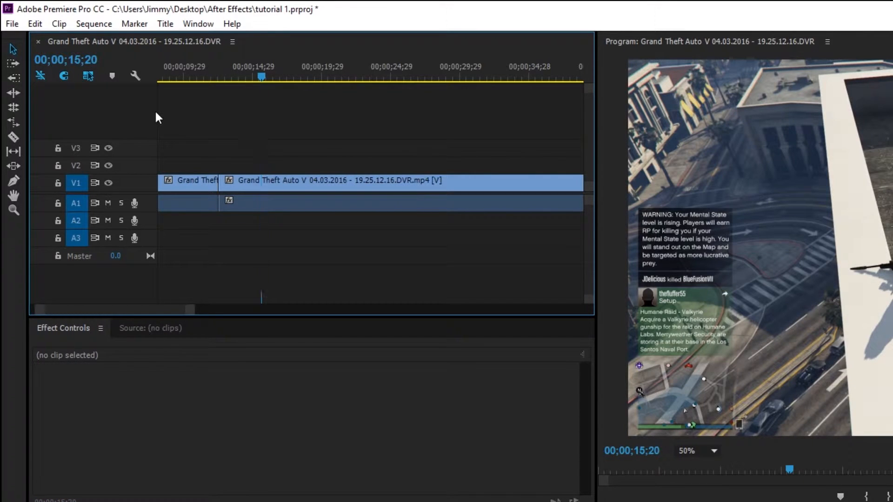
Step: With linked selection off, shift only the second segment's video 1;29 later and undo the move
drag(257, 180, 285, 181)
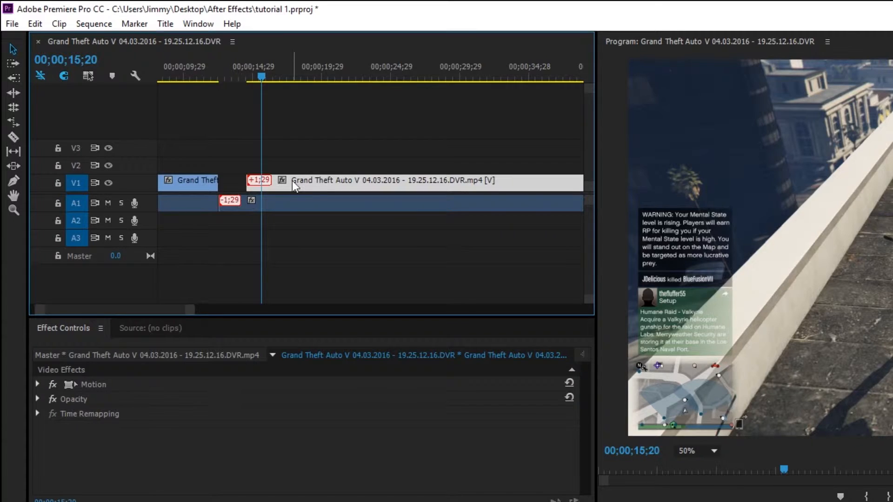
key(ctrl+z)
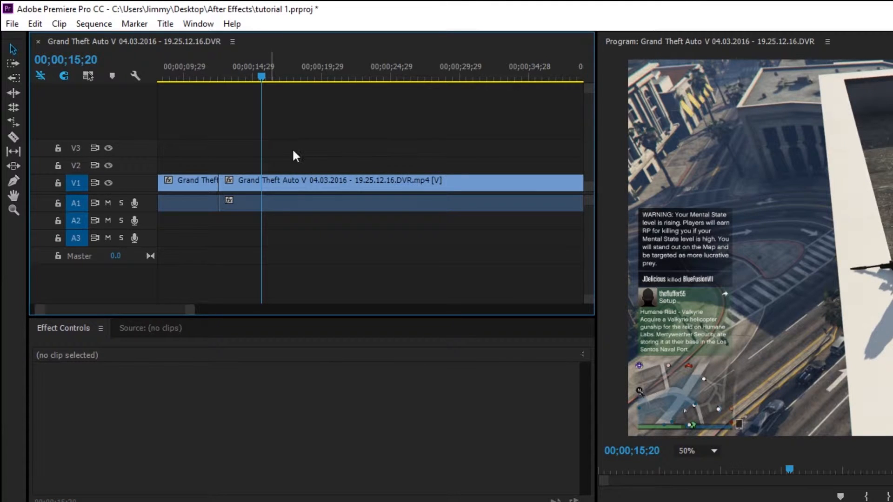
click(300, 180)
scroll(289, 214, up, 2)
click(275, 123)
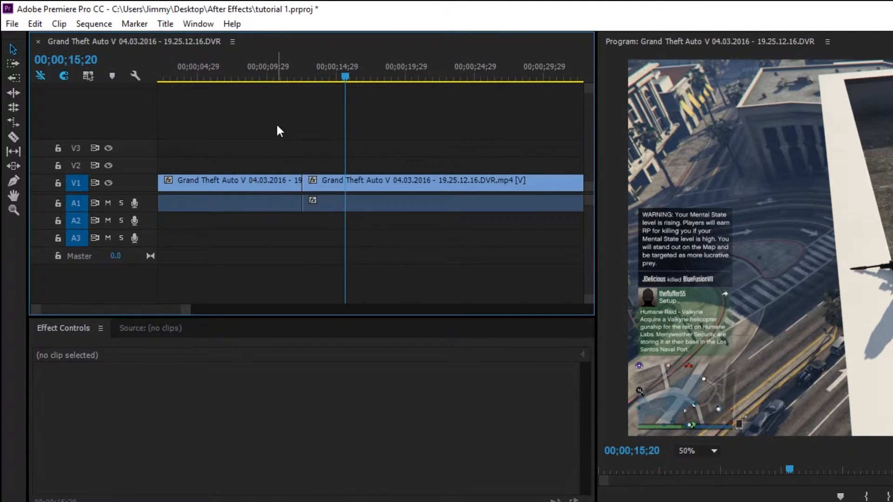
key(minus)
Step: Try moving the second segment later along the whole-sequence timeline and undo the last changes
click(316, 184)
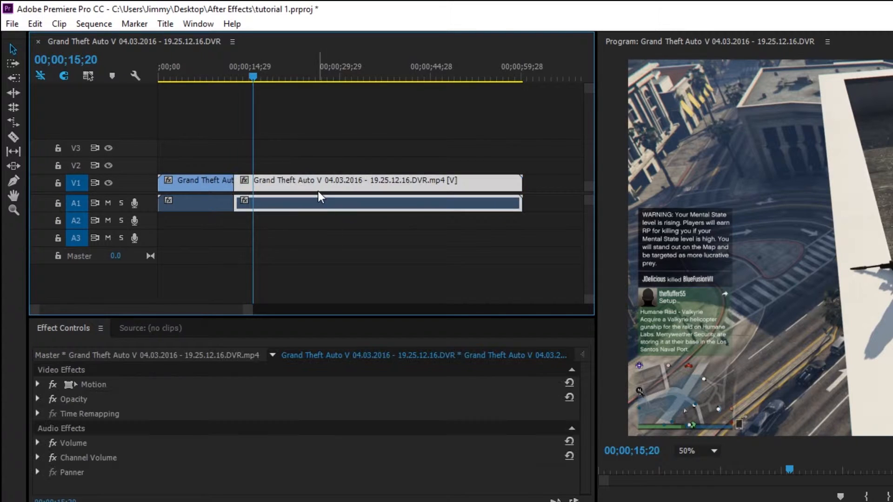
right_click(318, 188)
click(264, 128)
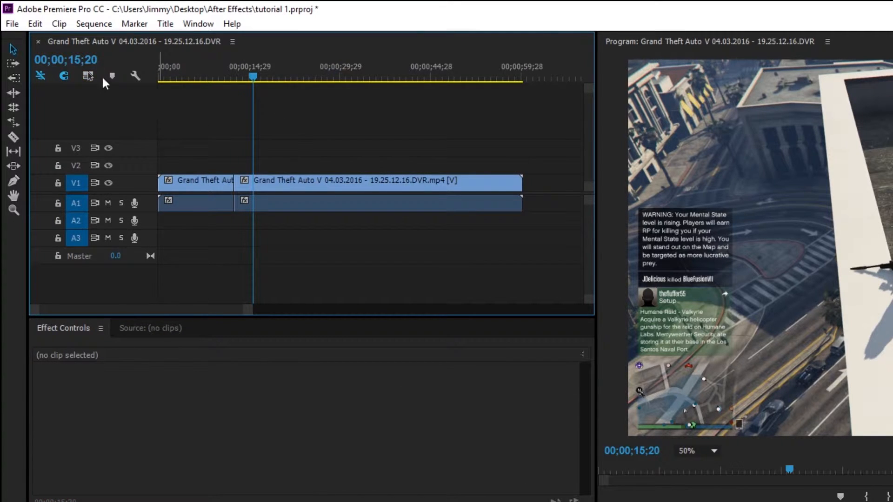
drag(308, 181, 344, 181)
key(ctrl+z)
key(ctrl+z)
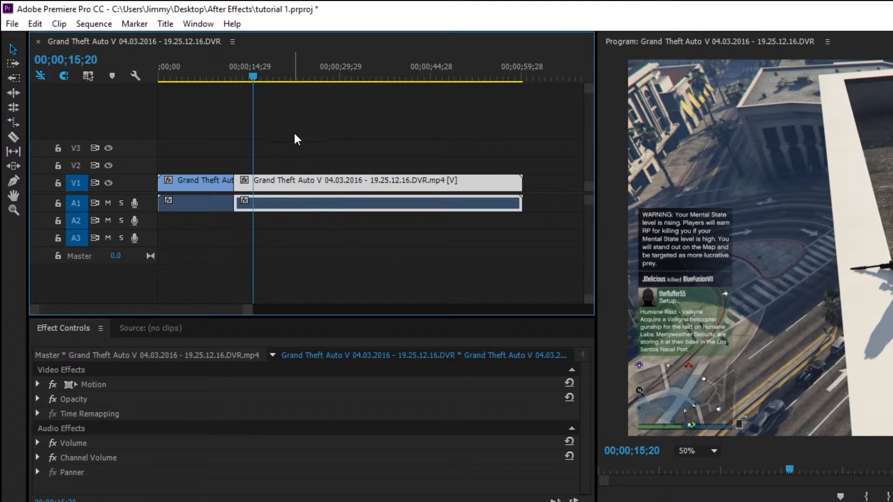
Step: Split the second segment at 00;00;15;20, move its later part further along the timeline, and undo both changes
click(282, 139)
drag(299, 129, 376, 251)
key(ctrl+k)
click(314, 204)
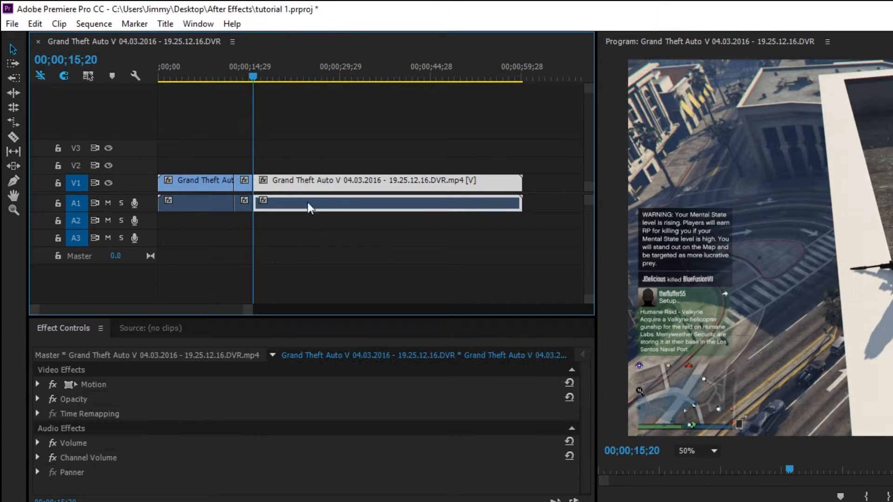
drag(331, 192, 332, 191)
key(ctrl+z)
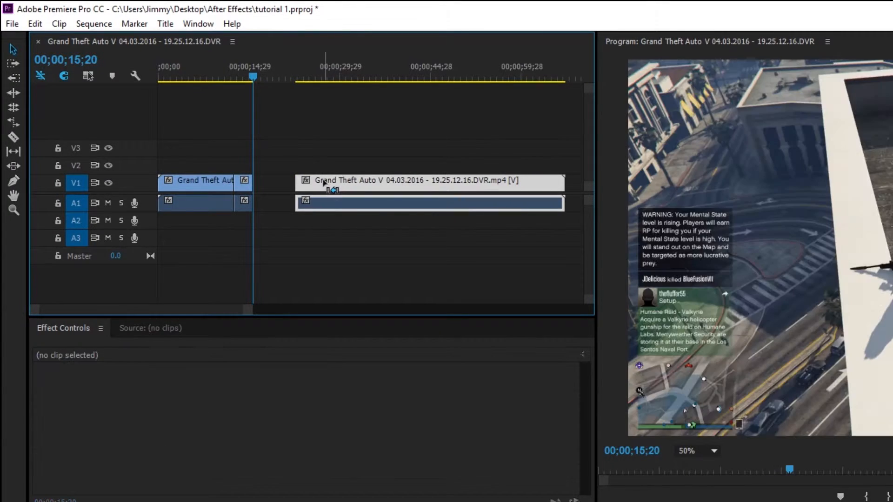
key(ctrl+z)
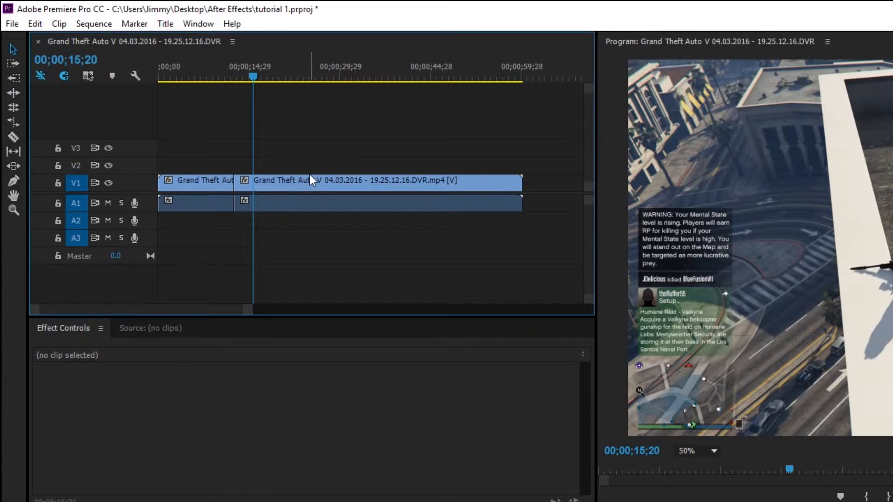
Step: Undo the earlier moves and cuts until the gameplay clip is one whole piece again at the sequence start
key(ctrl+z)
key(ctrl+z)
key(ctrl+z)
key(ctrl+z)
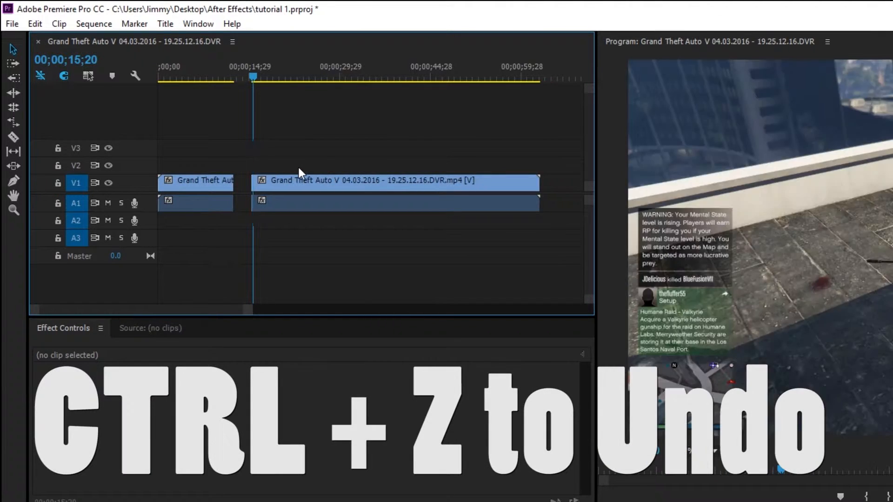
key(ctrl+z)
key(ctrl+z)
key(ctrl+z)
key(ctrl+z)
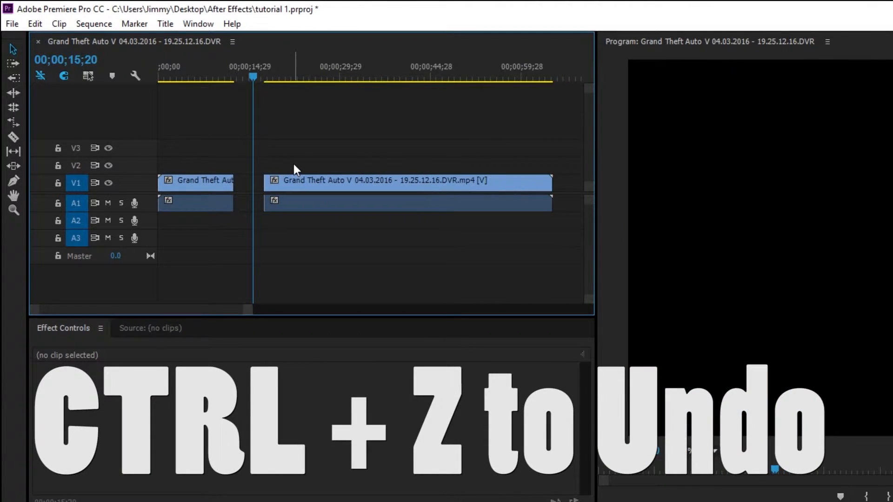
key(ctrl+z)
key(ctrl+z)
key(ctrl+z)
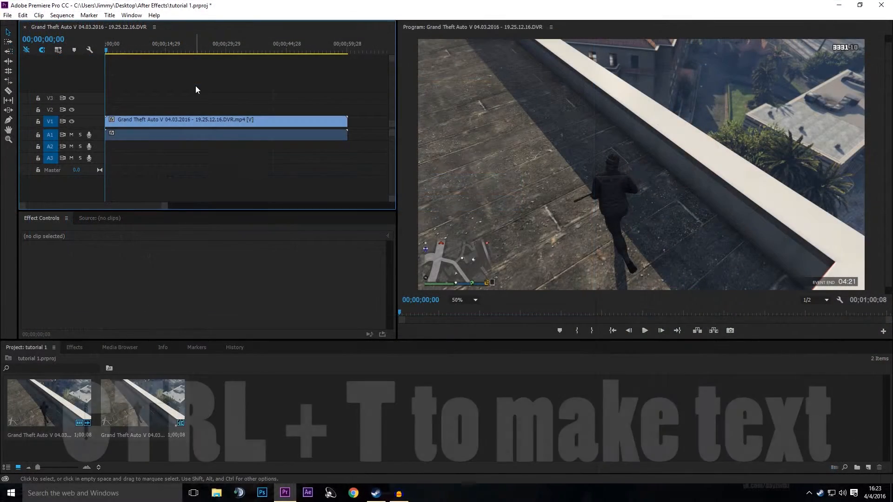
Step: Create a new 1920 x 1080 title named Title 01
key(ctrl+t)
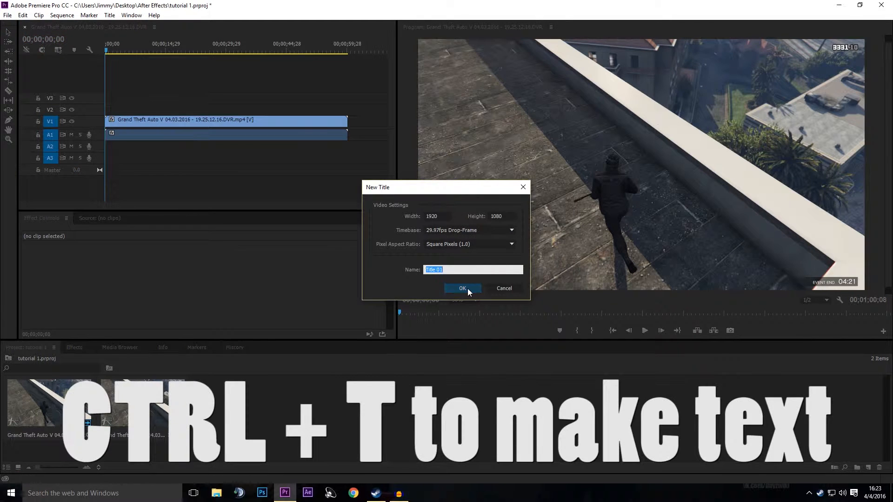
drag(420, 188, 380, 166)
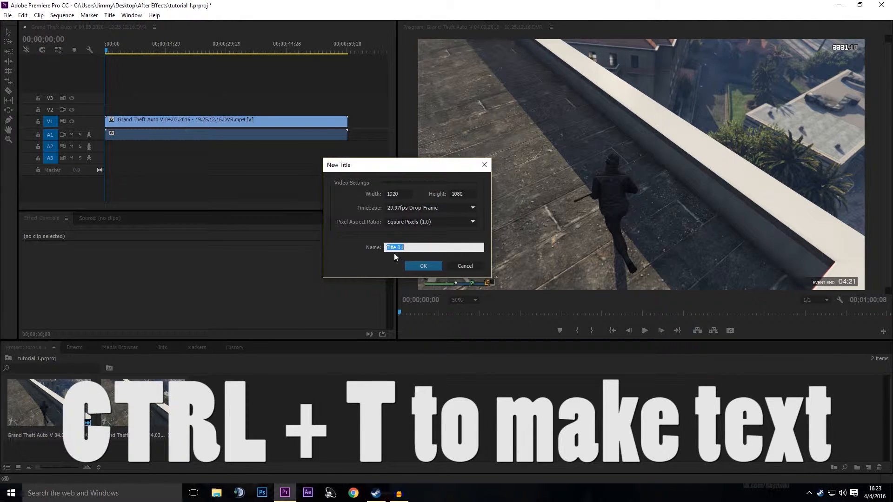
click(421, 266)
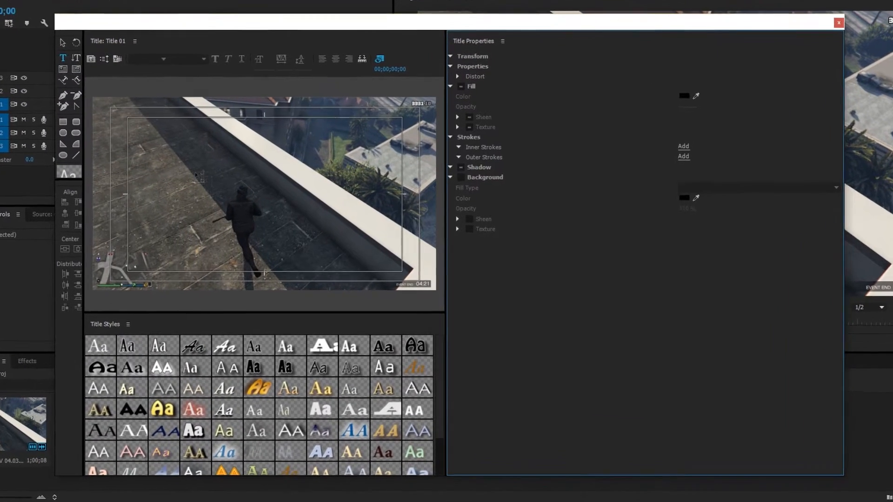
Step: Add the horizontal text "Tutorial" in the upper-left area of the title frame
click(47, 33)
key(t)
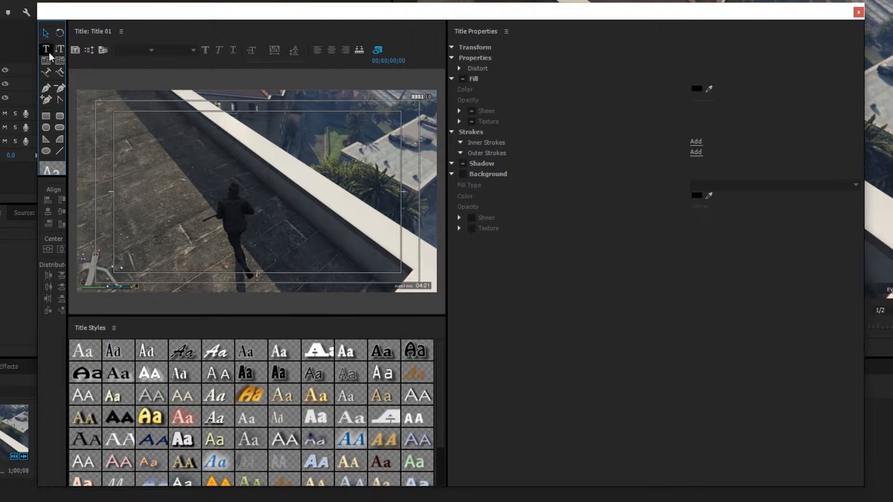
click(182, 158)
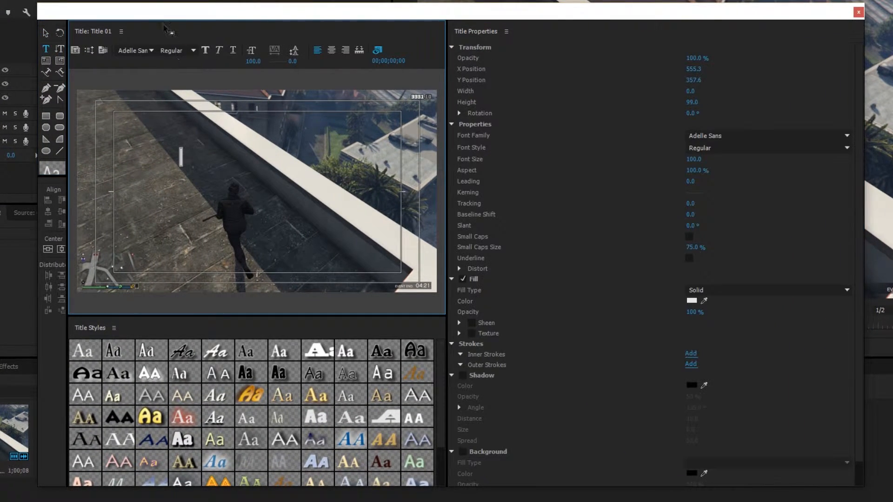
drag(162, 18, 172, 9)
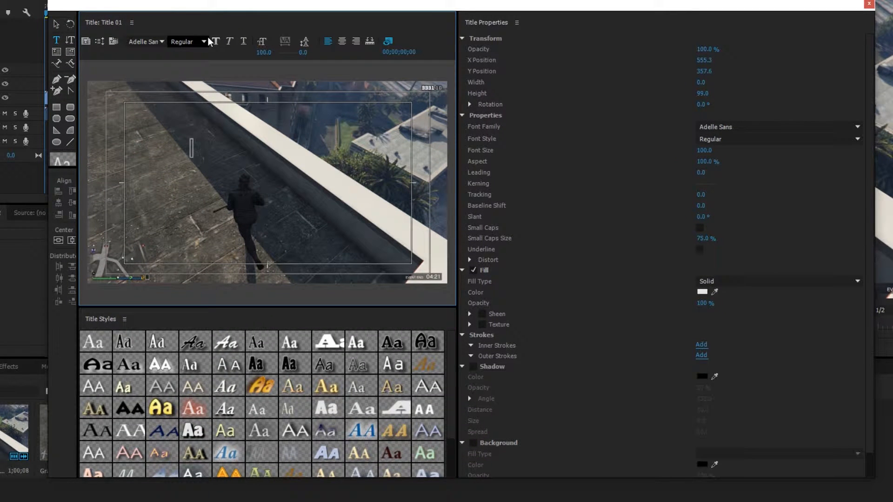
text(I)
text(utorial)
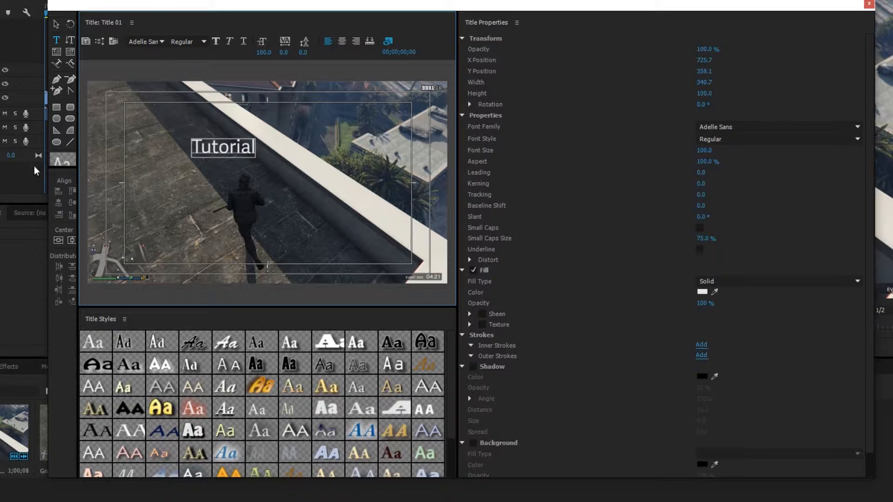
Step: Try a Lithos Pro title style on the whole text, and apply the white Adobe Garamond Pro Bold Italic style instead
key(ctrl+a)
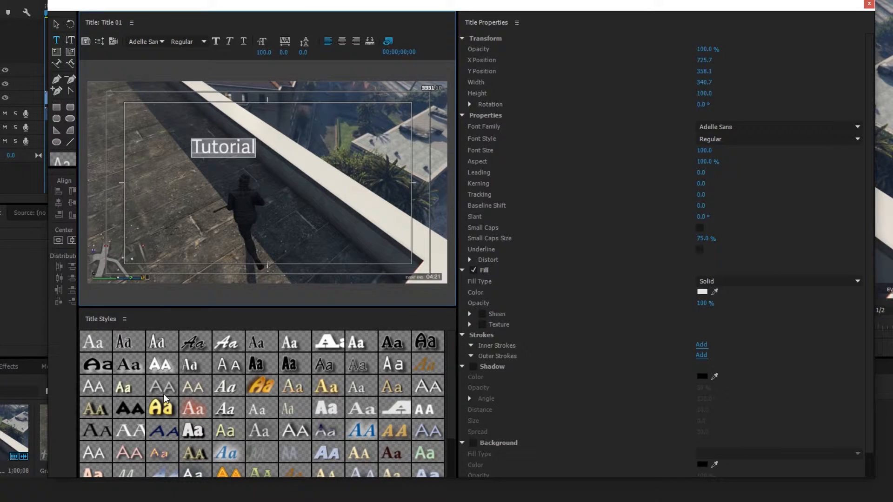
click(193, 387)
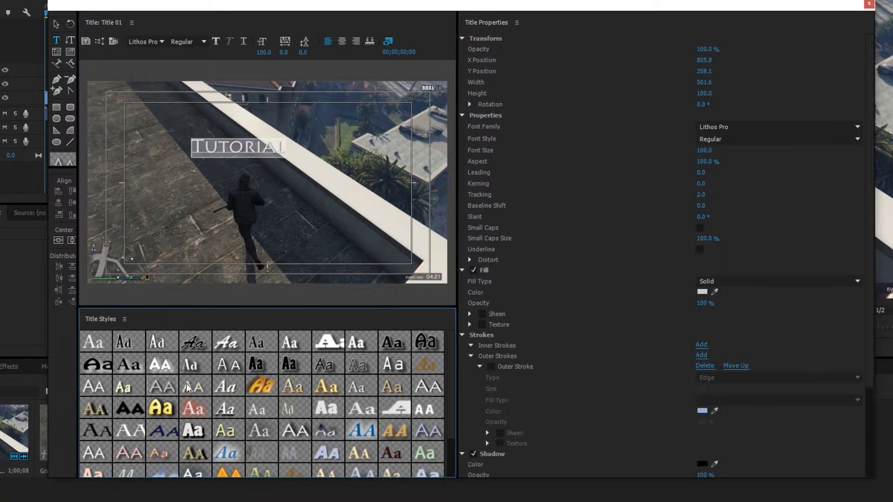
click(229, 390)
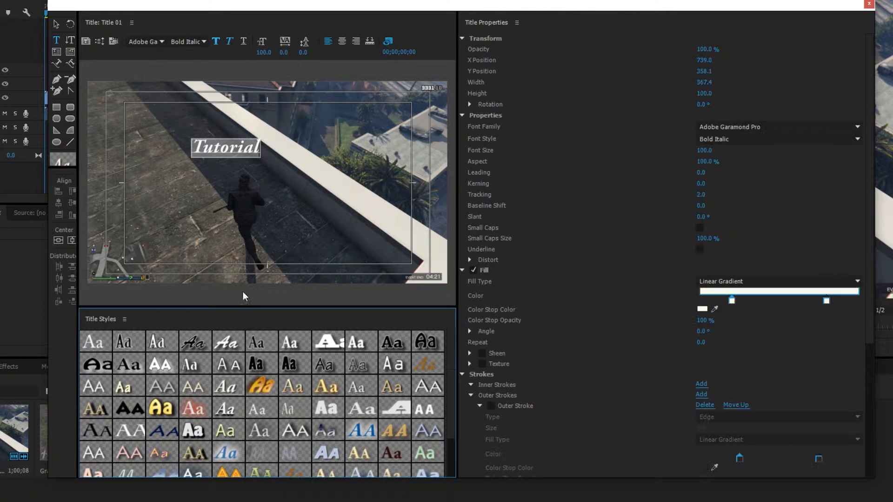
Step: Change the title text's font family to Cambria Math
click(163, 41)
click(158, 120)
click(164, 43)
click(154, 164)
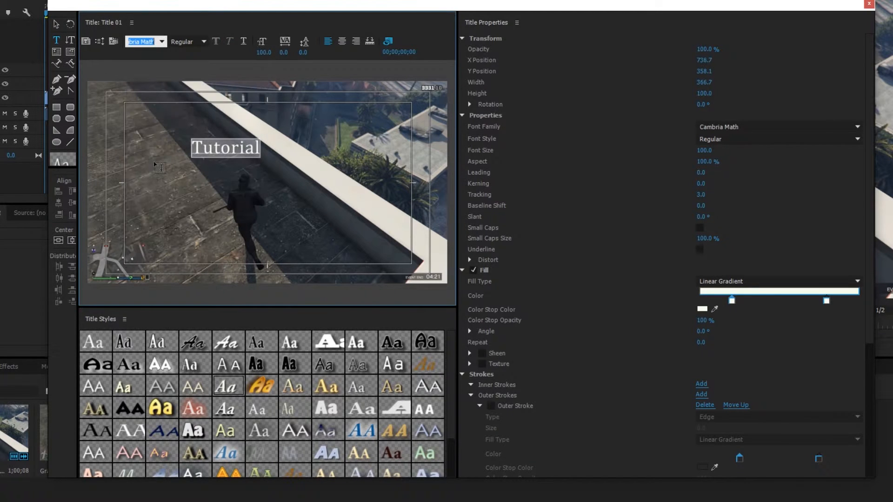
Step: Check the available font styles and set the title text's font family to Candara
click(205, 42)
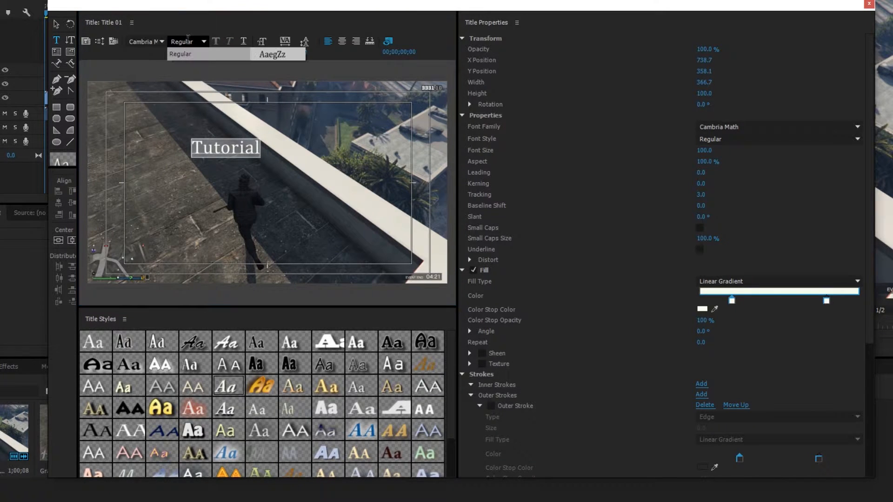
click(160, 41)
click(163, 41)
click(179, 36)
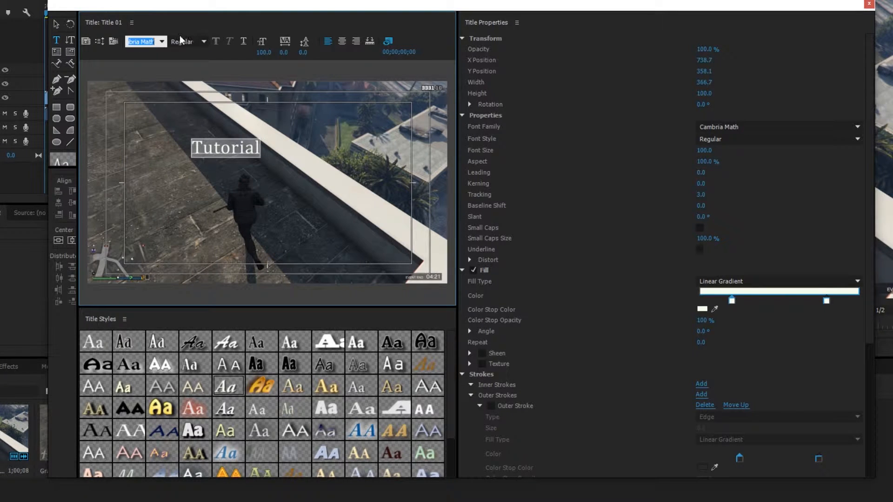
click(160, 51)
click(162, 42)
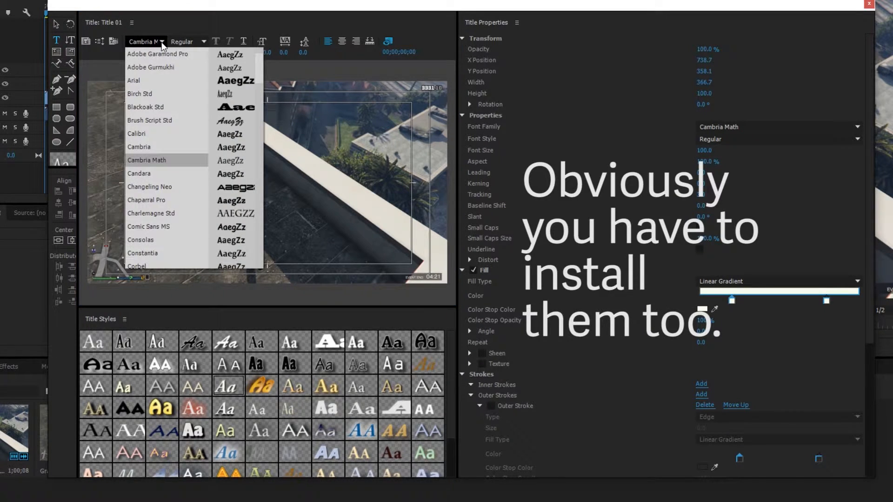
click(150, 177)
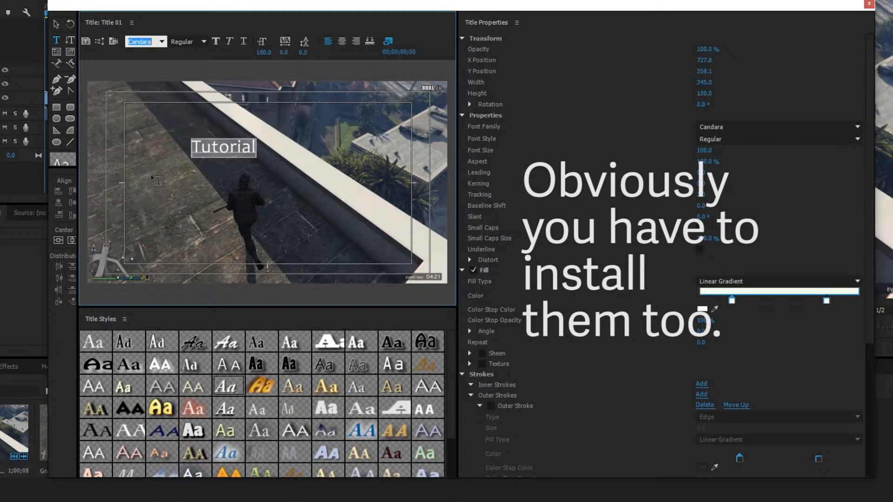
Step: Move the text to the middle of the frame and centre it both vertically and horizontally
click(58, 25)
drag(237, 150, 279, 185)
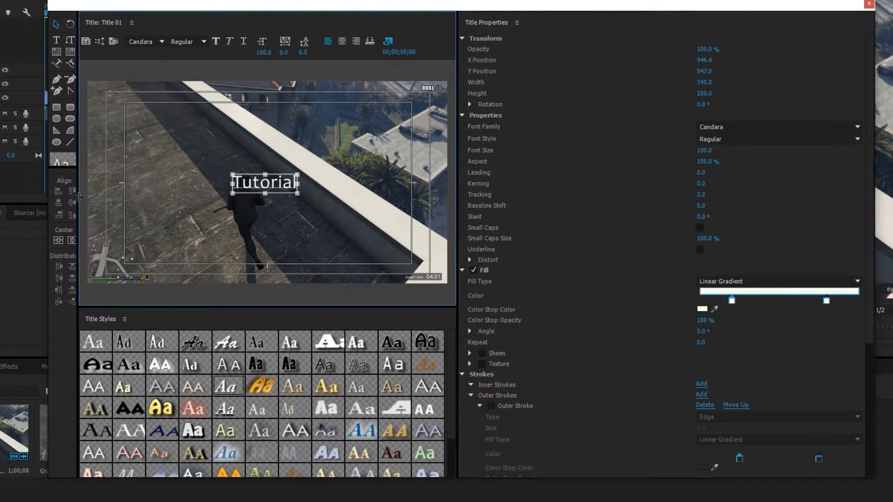
drag(79, 197, 93, 199)
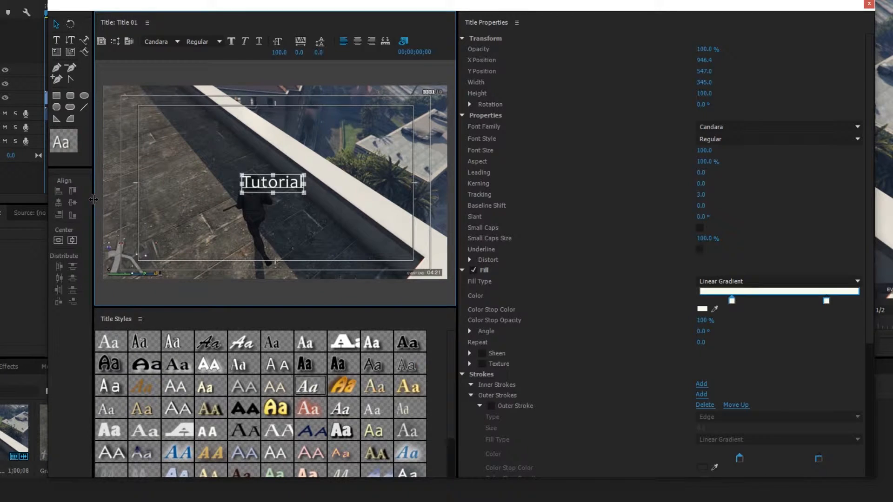
click(59, 240)
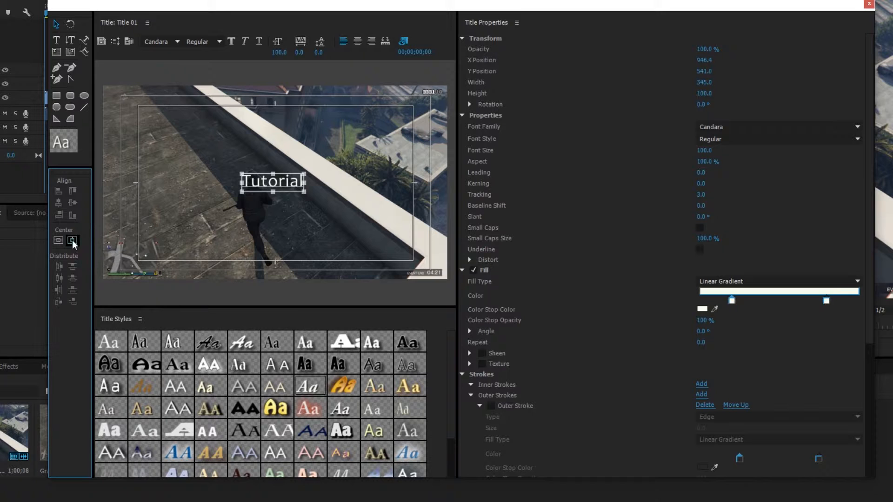
click(72, 241)
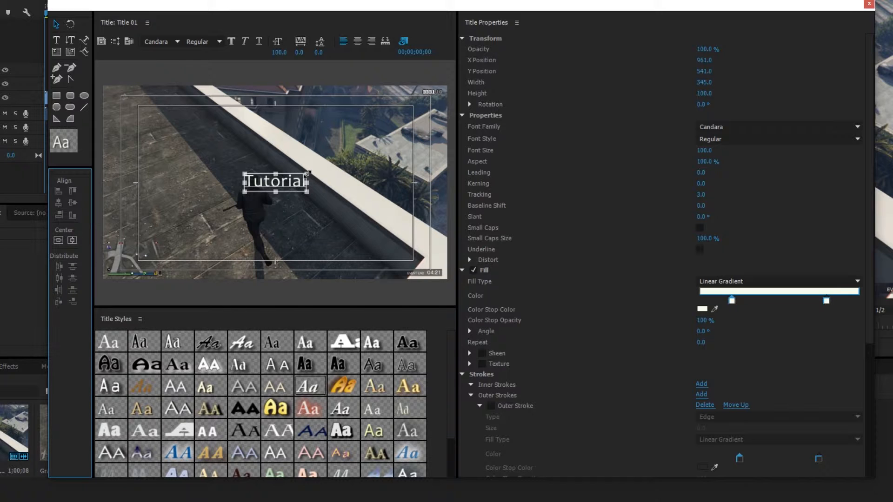
Step: Enlarge the text to a font size of about 217 and adjust its width to an aspect of about 94.6%
drag(307, 174, 373, 143)
key(ctrl+z)
mouse_move(307, 173)
mouse_down()
mouse_move(379, 134)
mouse_move(297, 186)
mouse_up()
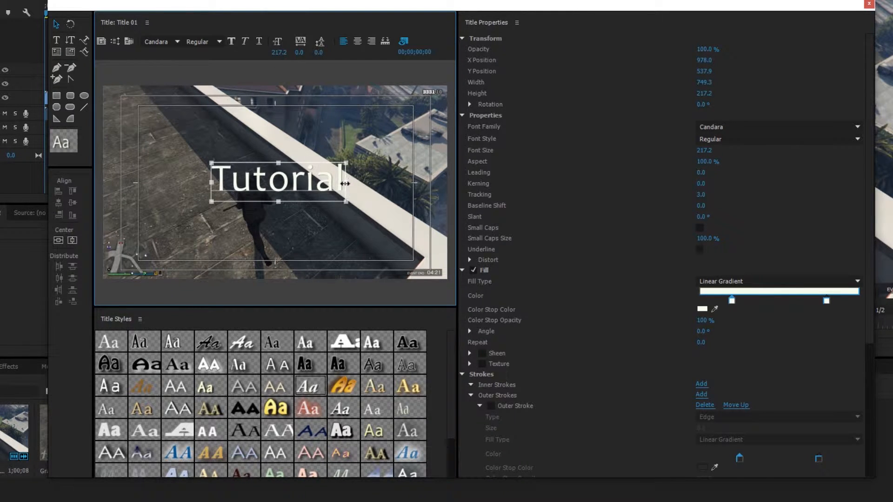
drag(356, 181, 386, 182)
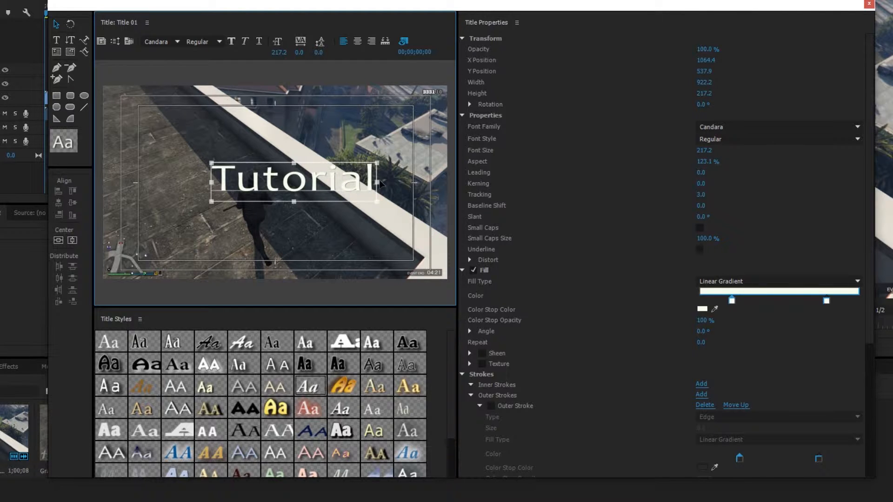
drag(358, 182, 339, 182)
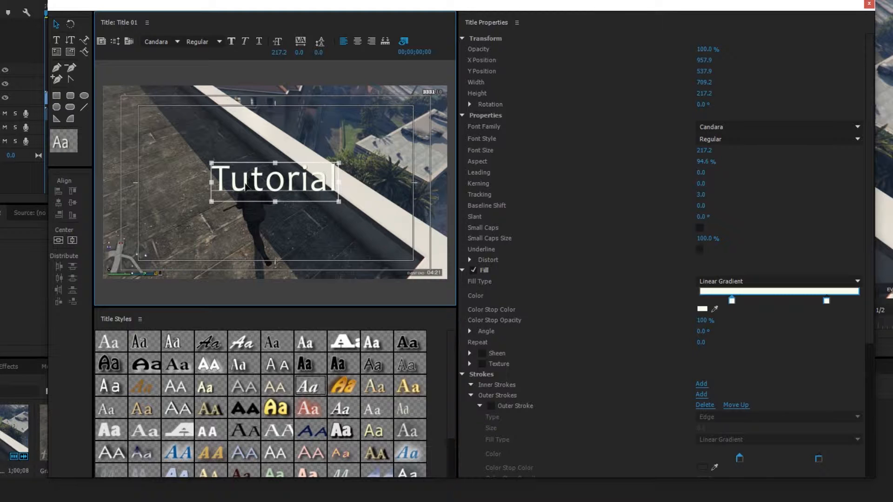
Step: Stretch the text to an aspect of about 110.7% and undo the change
double_click(264, 189)
click(56, 24)
drag(339, 183, 362, 178)
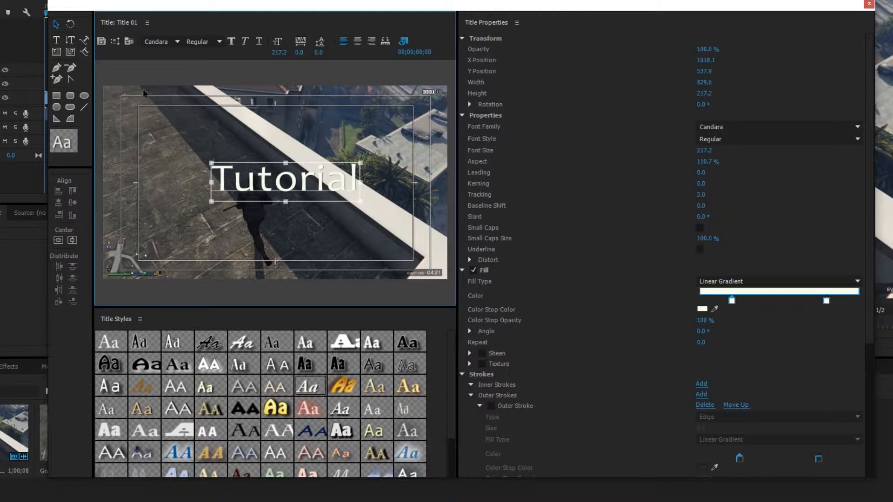
key(ctrl+z)
Step: Centre the resized text in the frame again and close the title editor
click(58, 240)
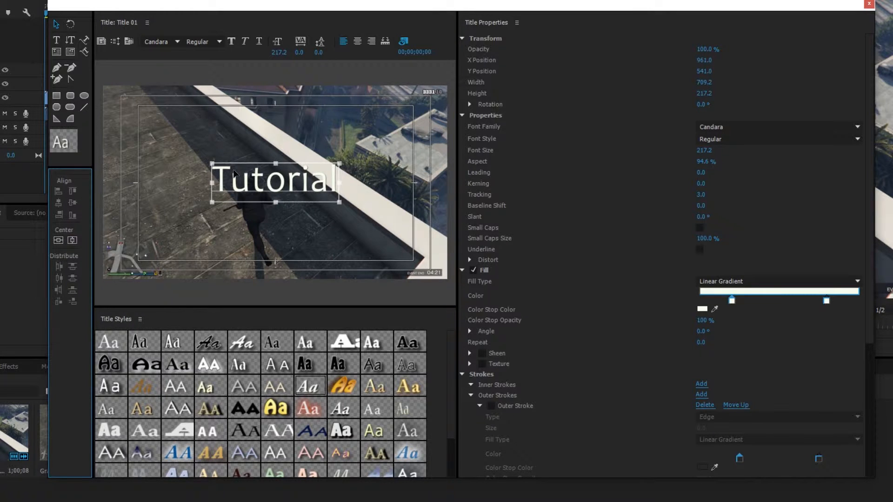
click(261, 204)
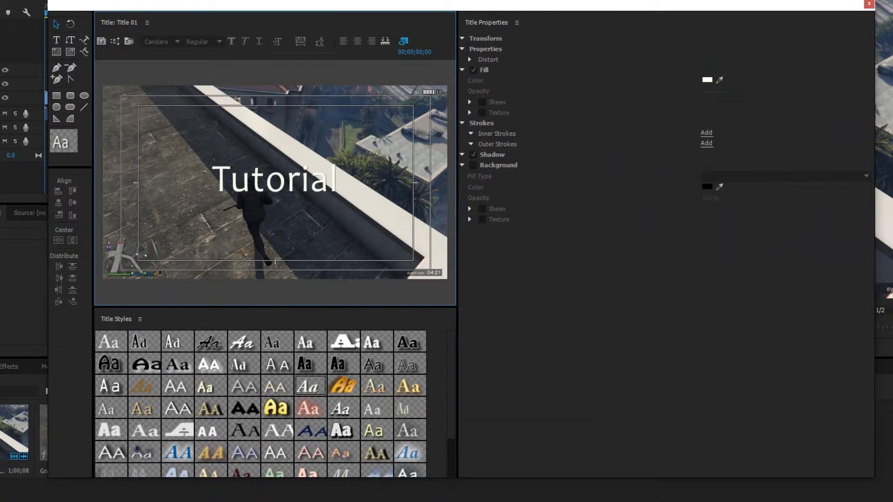
click(868, 4)
Step: Place Title 01 at the start of track V2 and shift the gameplay clip to begin where the title ends
drag(186, 411, 113, 109)
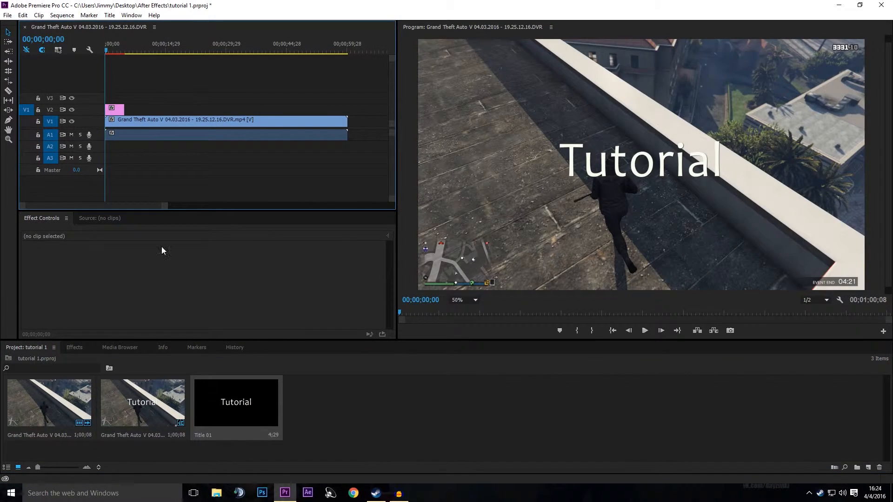
drag(112, 49, 103, 51)
drag(144, 122, 163, 125)
key(space)
Step: Trim the end of Title 01 to 00;00;02;26 and move the gameplay clip earlier to start right after it
drag(121, 47, 116, 48)
drag(123, 109, 114, 111)
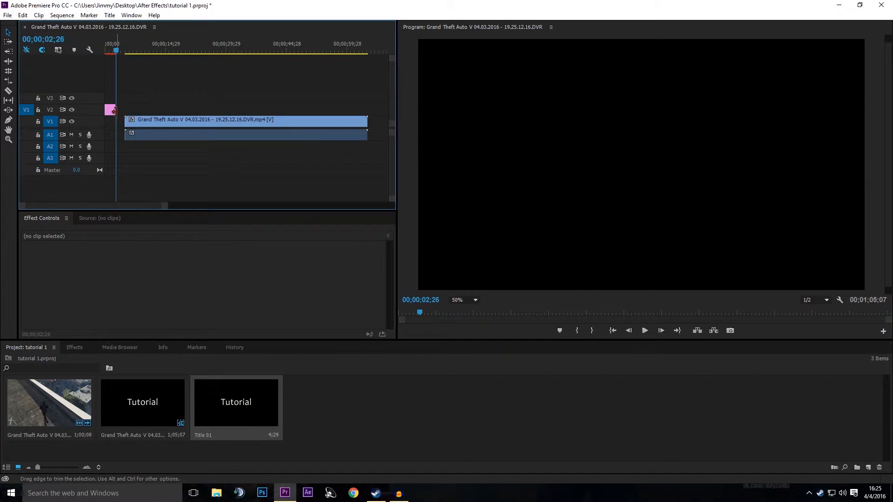
click(165, 135)
mouse_move(118, 51)
mouse_down()
mouse_move(146, 57)
mouse_move(114, 52)
mouse_up()
click(129, 63)
drag(153, 123, 145, 124)
Step: Play back the opening of the sequence to check the change from title to gameplay
click(114, 51)
key(space)
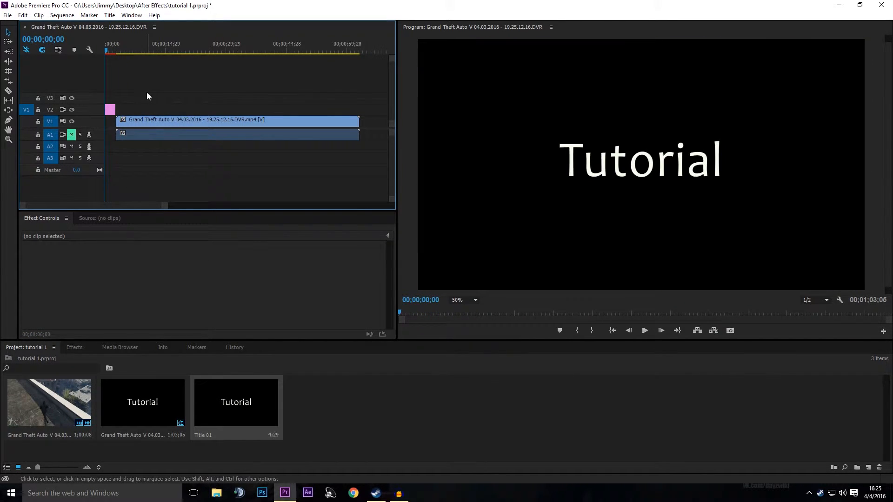
scroll(135, 102, up, 2)
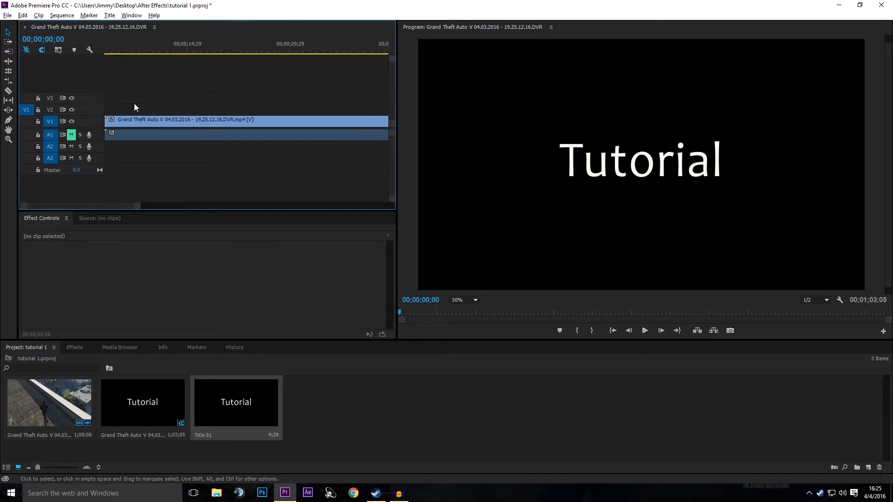
Step: Open the effects library and look through the effects listed under Presets
drag(50, 205, 38, 205)
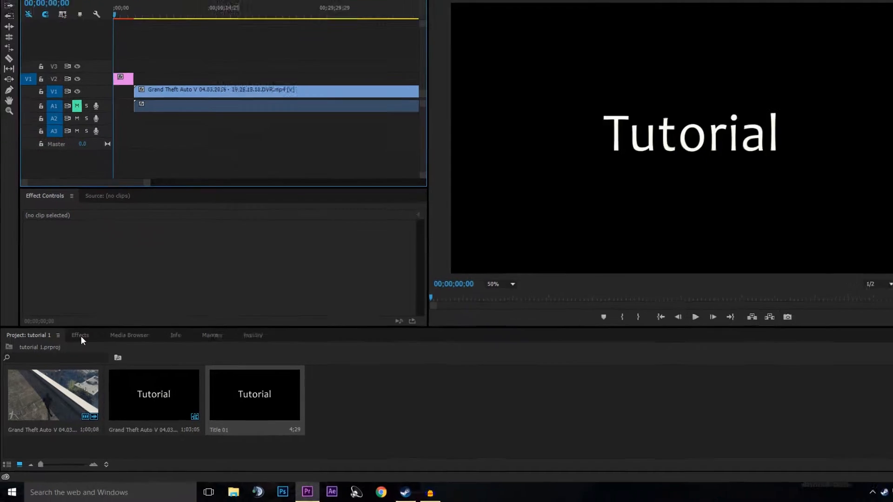
click(75, 347)
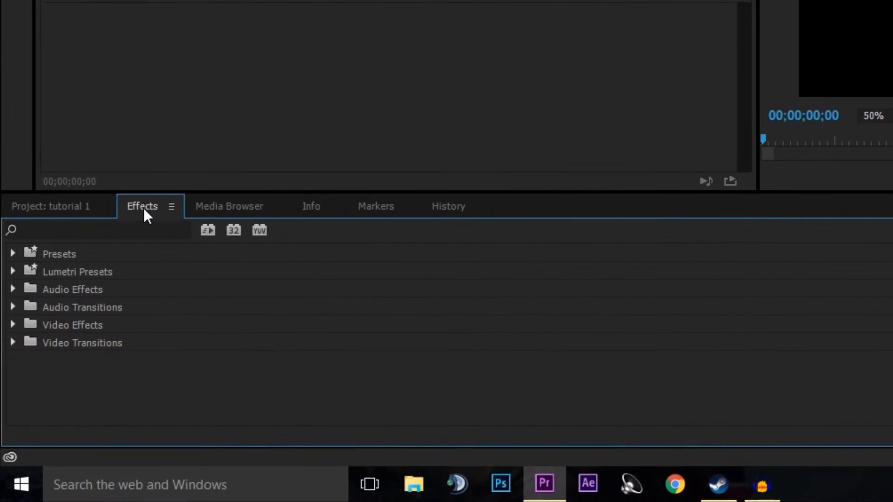
click(14, 253)
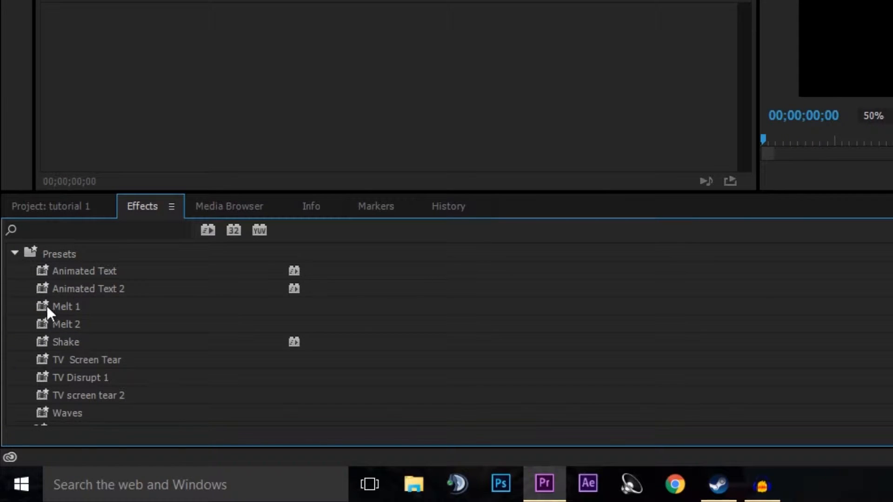
scroll(78, 391, down, 1)
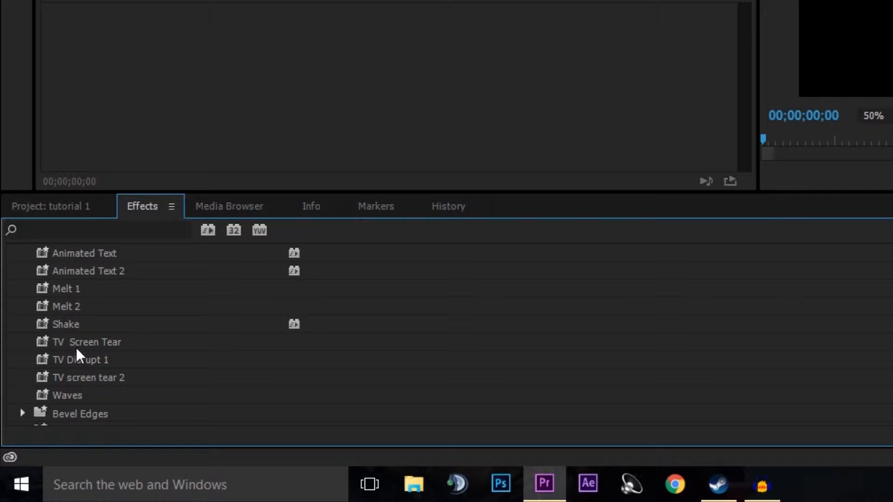
scroll(55, 371, down, 2)
scroll(70, 353, up, 3)
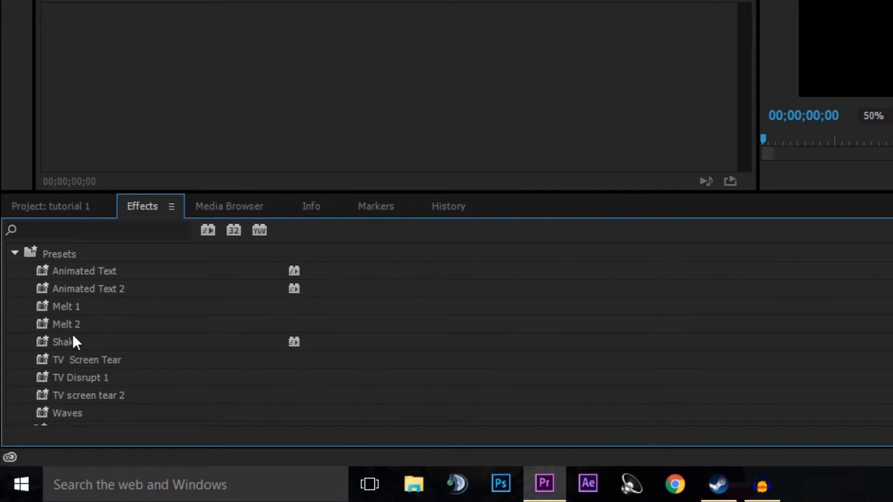
Step: Try the TV Screen Tear preset on Title 01 with a short playback, and undo it
click(77, 332)
click(78, 361)
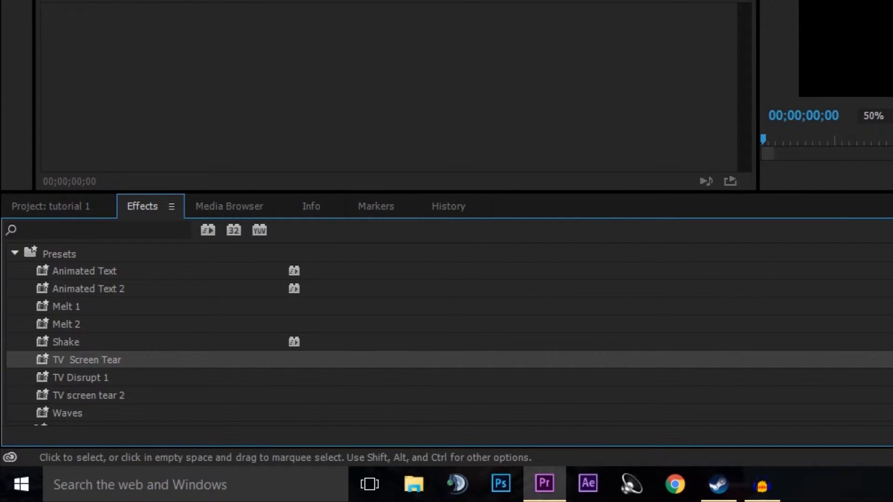
drag(99, 357, 117, 110)
drag(120, 49, 110, 49)
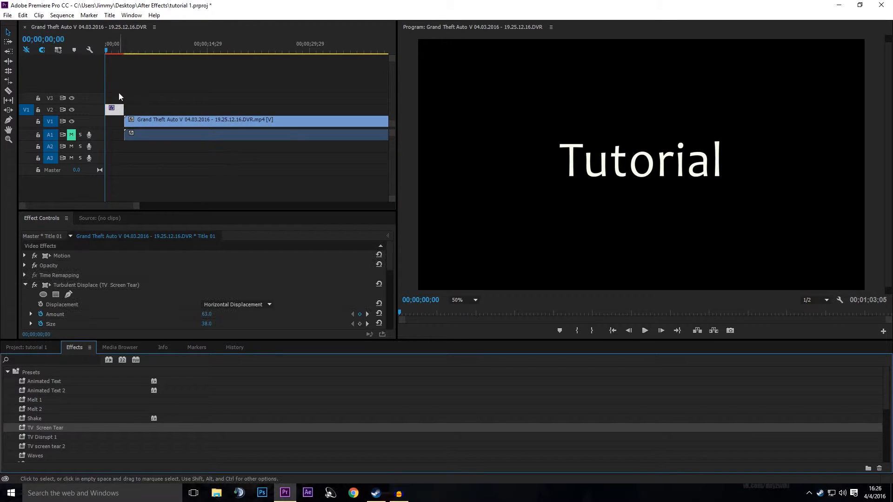
key(space)
key(space)
key(ctrl+z)
click(121, 49)
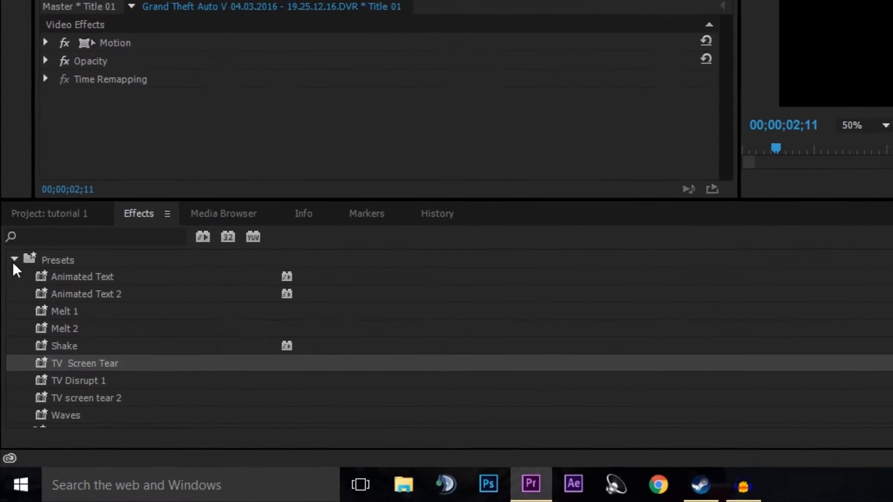
Step: Collapse the presets and browse the Video Transitions categories, including Iris, Page Peel, Slide and Wipe
click(7, 372)
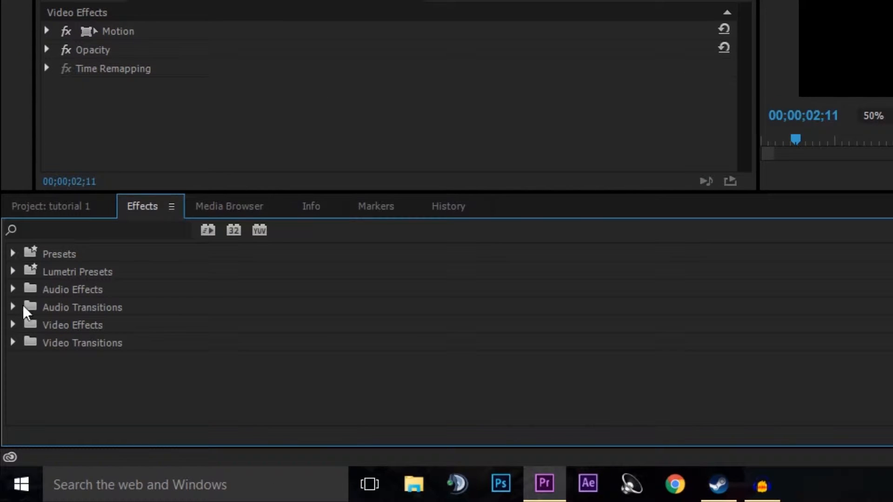
click(12, 344)
scroll(56, 358, down, 3)
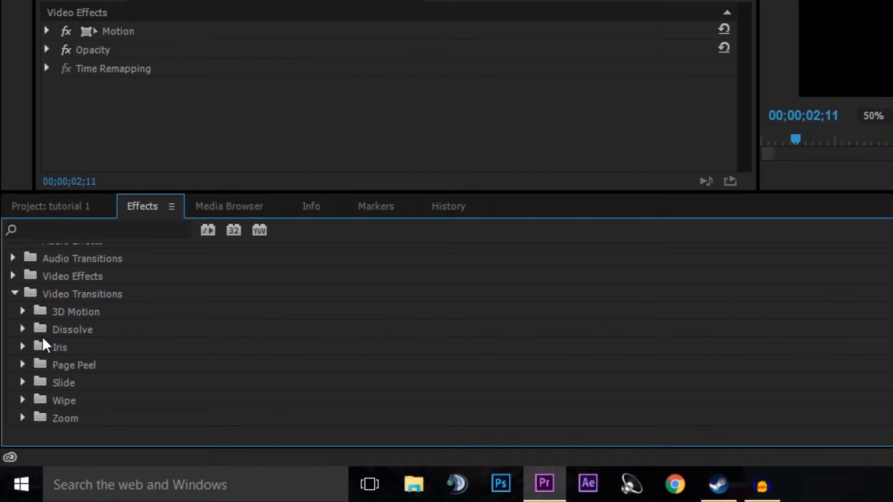
click(23, 399)
scroll(27, 394, down, 3)
click(23, 329)
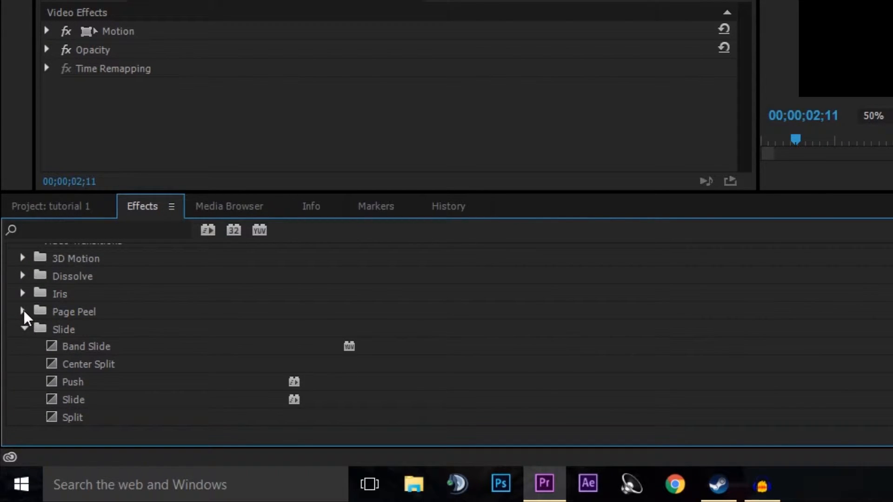
click(22, 311)
click(23, 312)
click(23, 293)
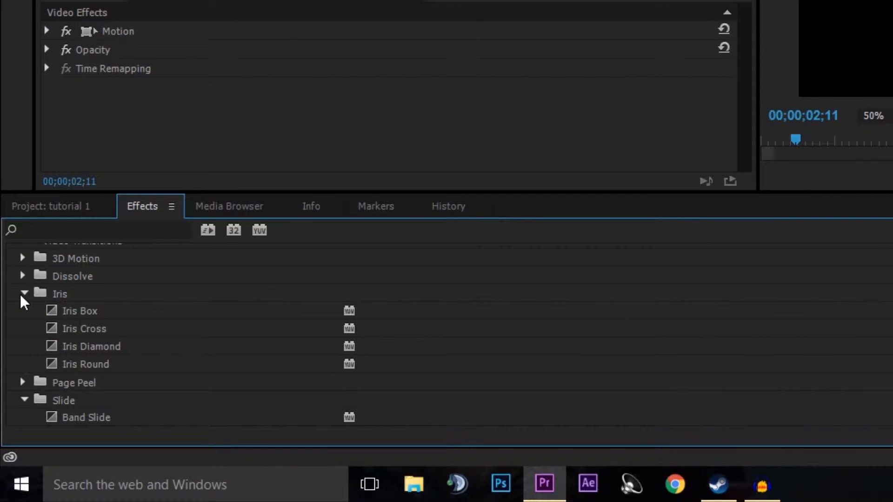
click(25, 294)
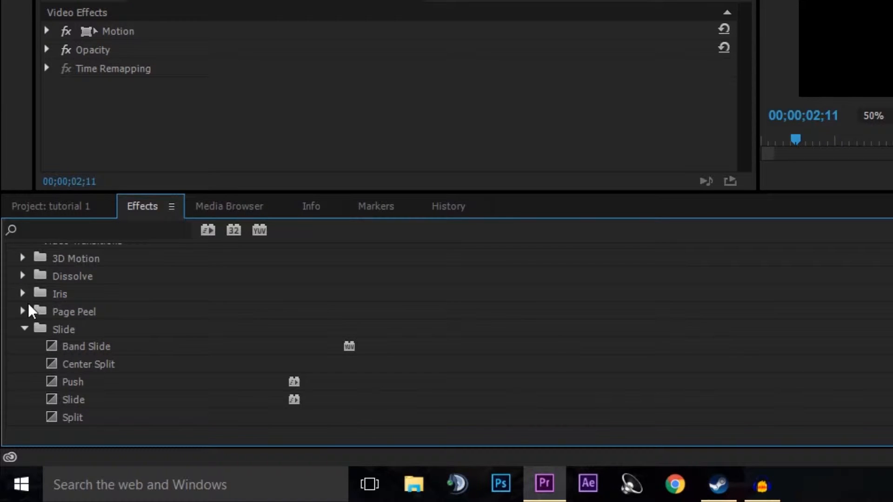
click(24, 329)
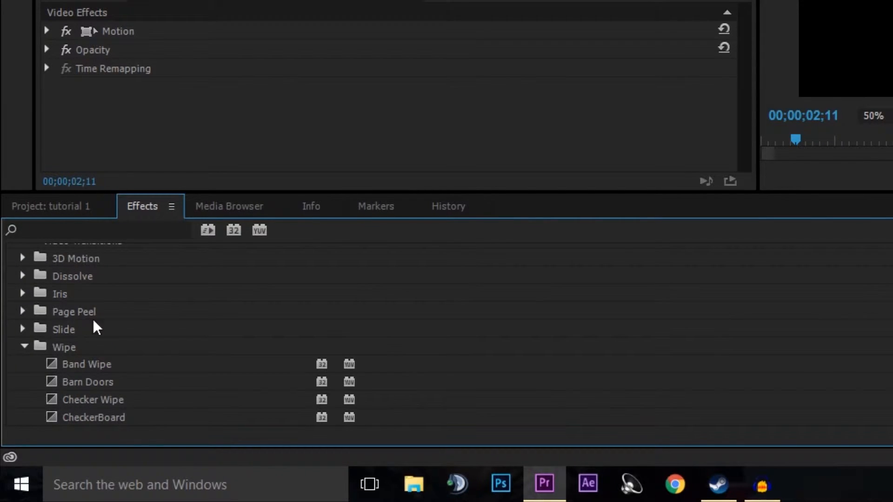
Step: Apply the Cube Spin transition to the start of Title 01 and play it back from the sequence start
click(22, 258)
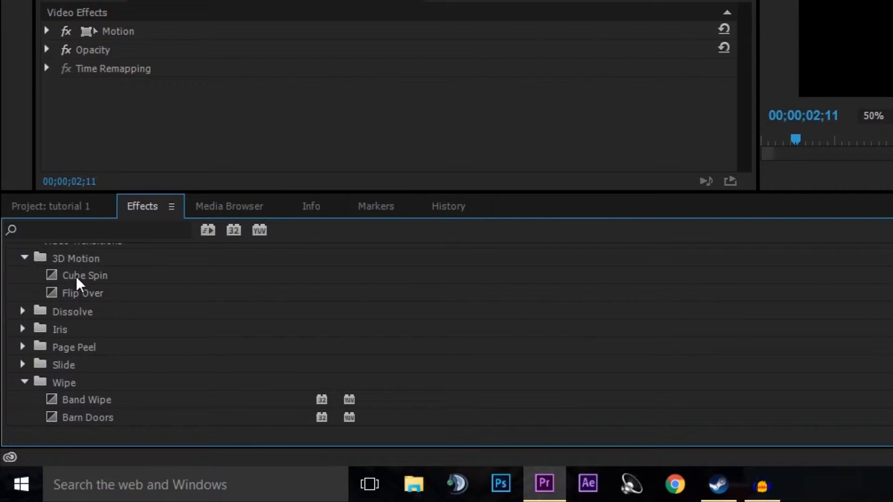
drag(78, 279, 286, 0)
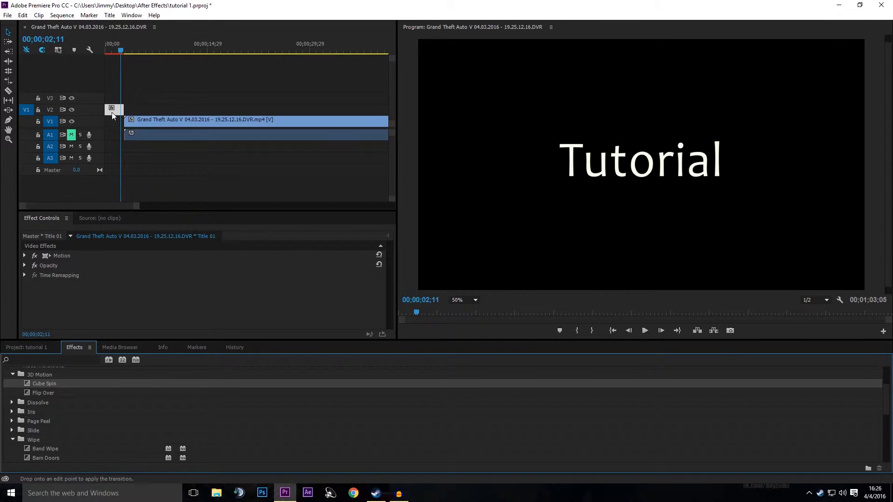
drag(113, 116, 107, 110)
click(102, 44)
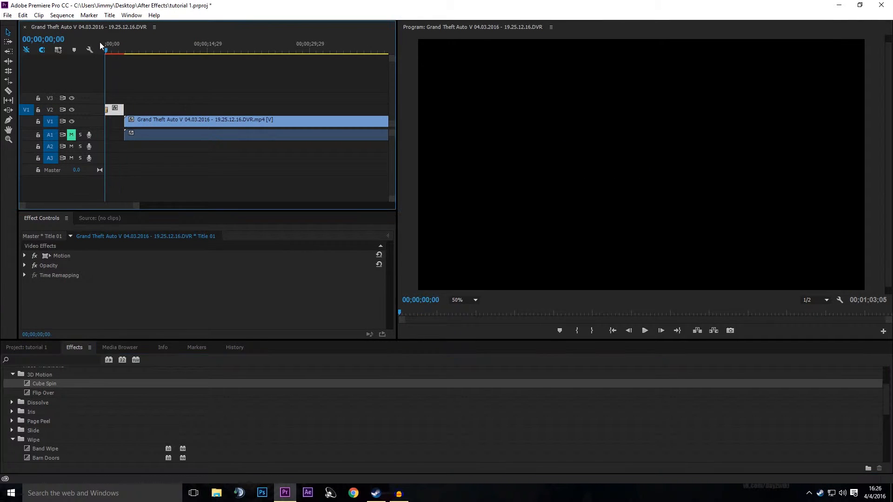
key(space)
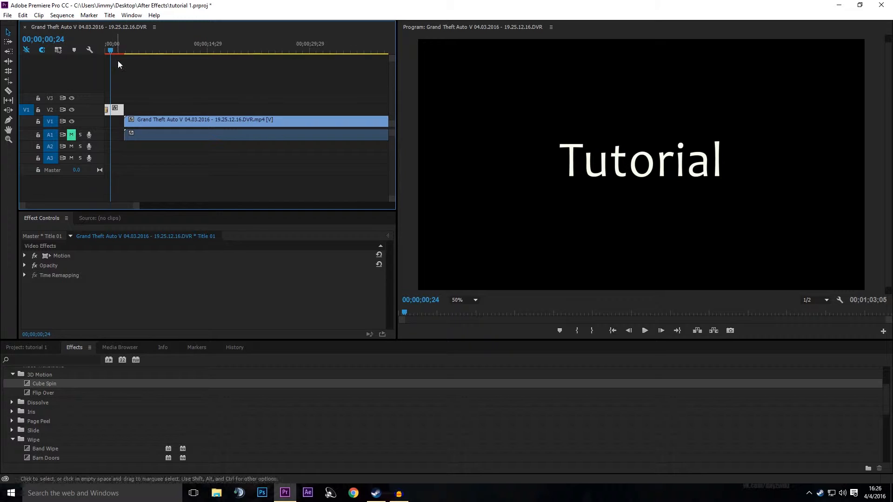
Step: Move Title 01 later on track V2 so it starts together with the gameplay clip
drag(120, 44, 119, 50)
drag(115, 112, 134, 112)
drag(122, 47, 125, 47)
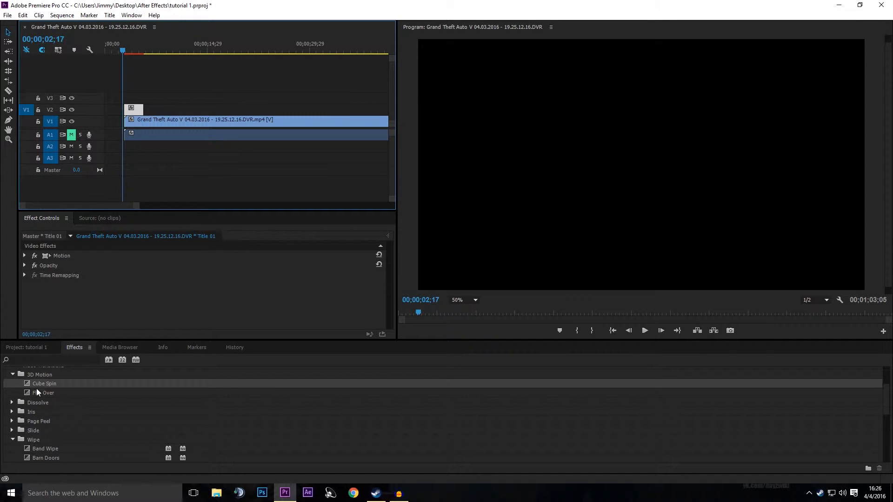
Step: Try the Checker Wipe transition at the start of Title 01 in playback and undo it
click(13, 376)
scroll(23, 422, down, 2)
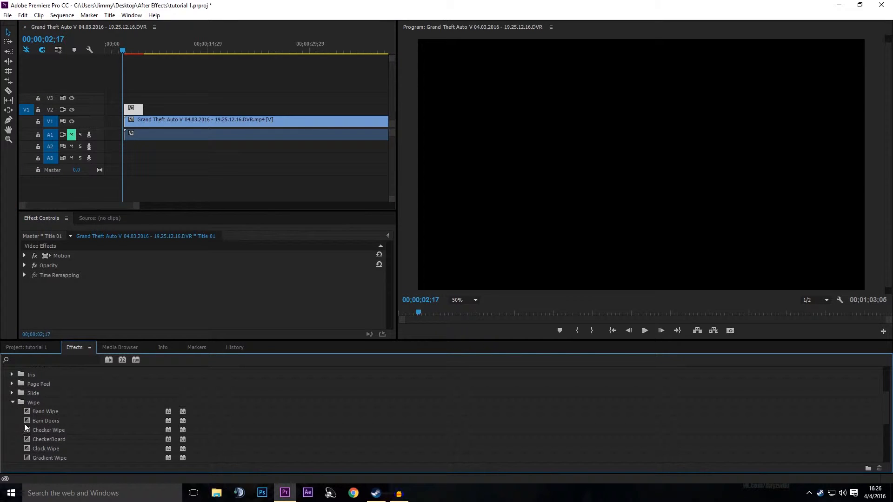
drag(38, 431, 126, 110)
key(space)
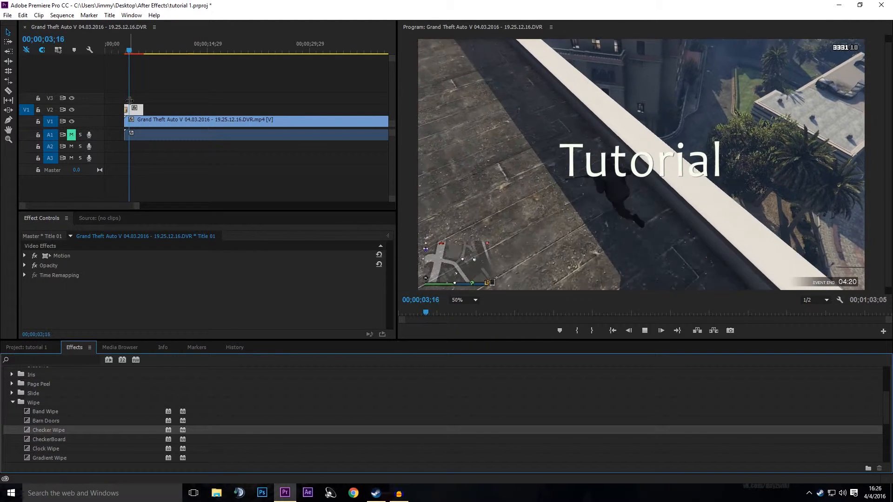
key(space)
key(ctrl+z)
Step: Try a Gradient Wipe with softness 35 at the start of Title 01, preview it, and remove it again
scroll(60, 434, down, 3)
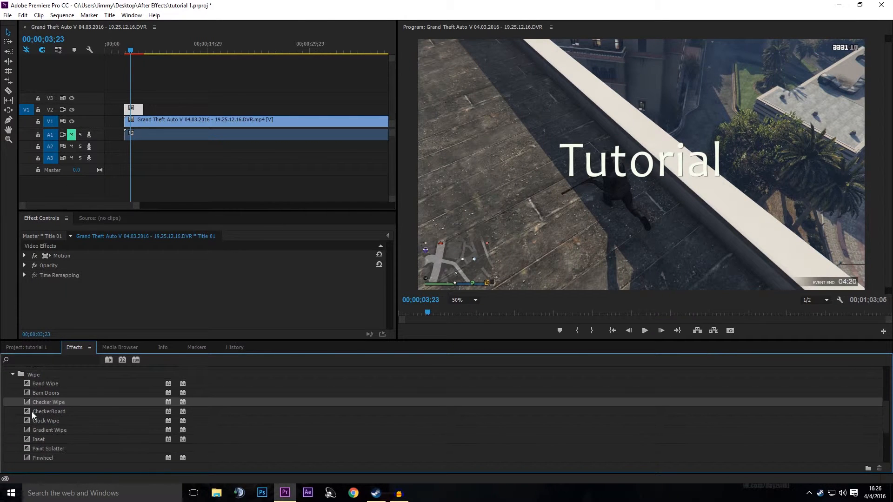
click(44, 431)
drag(46, 434, 130, 110)
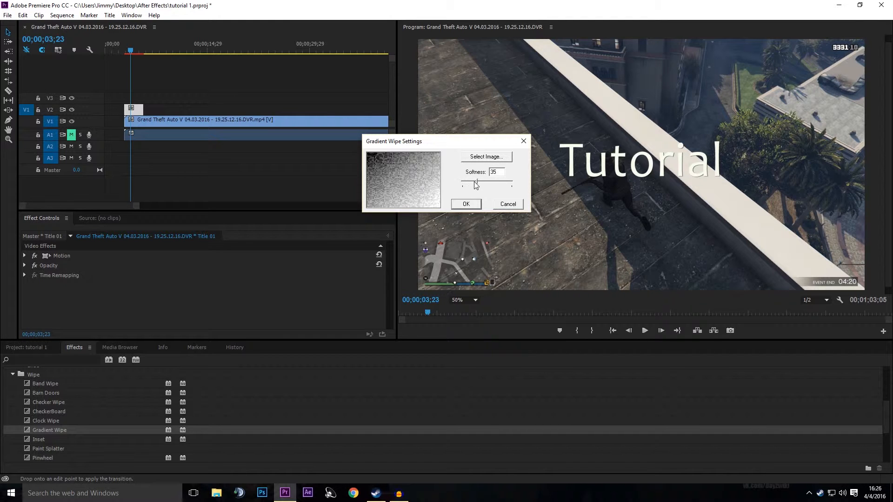
click(468, 204)
click(126, 47)
key(space)
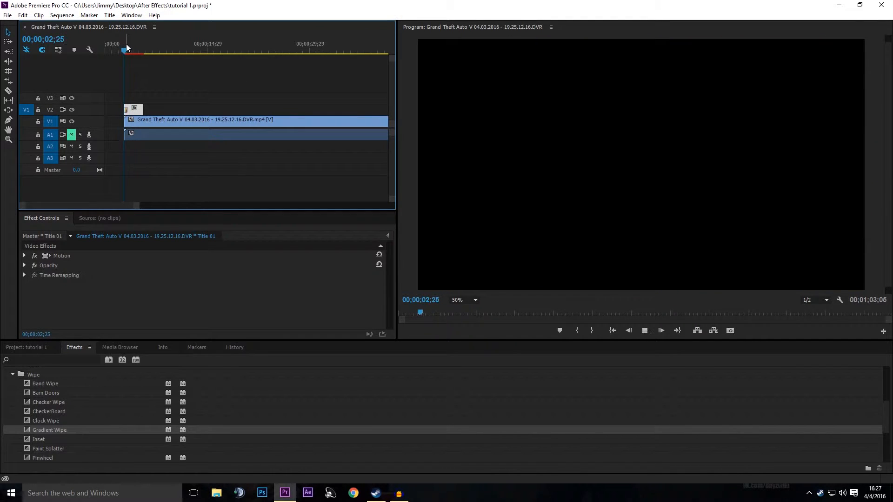
key(space)
click(126, 48)
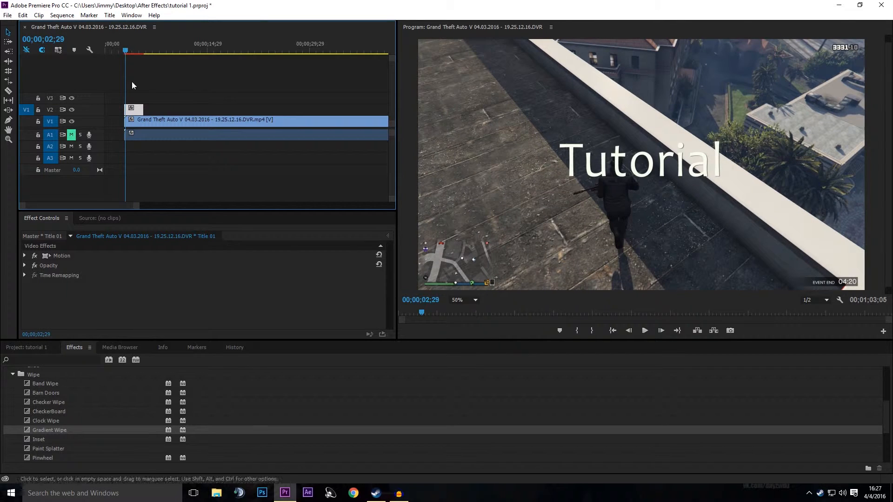
Step: Apply a Gradient Wipe with softness 60 to the start of Title 01 and play the transition back
drag(53, 434, 132, 110)
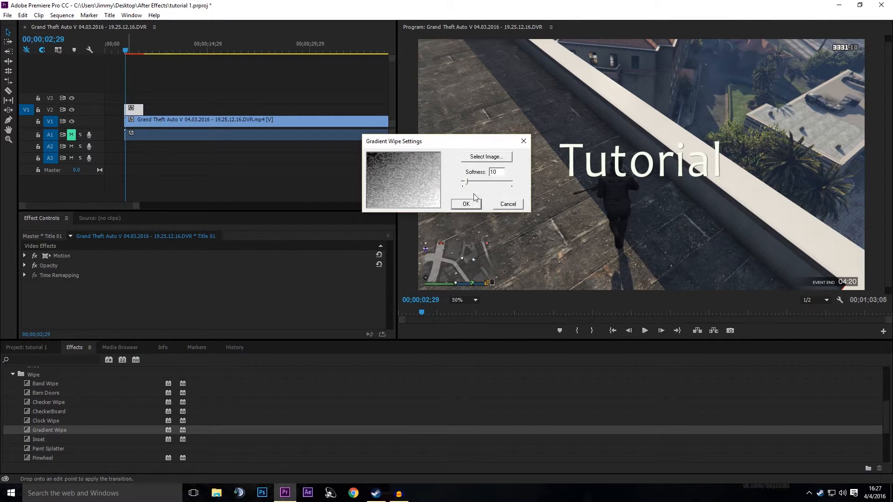
drag(467, 182, 488, 184)
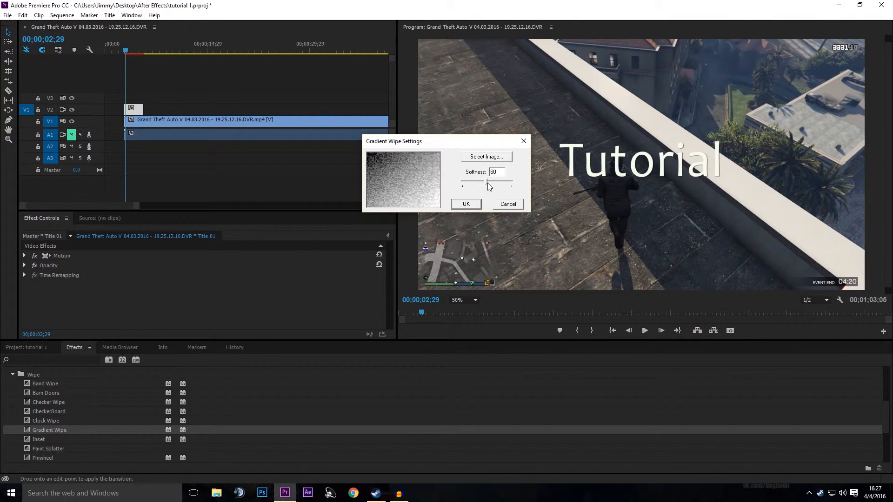
click(473, 204)
click(127, 50)
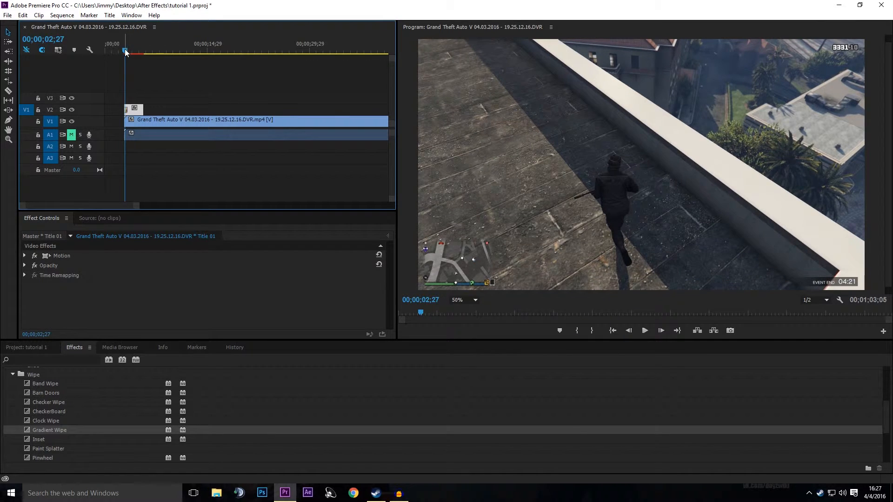
key(space)
key(space)
Step: Examine the Gradient Wipe transition's settings on Title 01 and practise changing the timeline zoom
scroll(136, 95, up, 5)
click(137, 95)
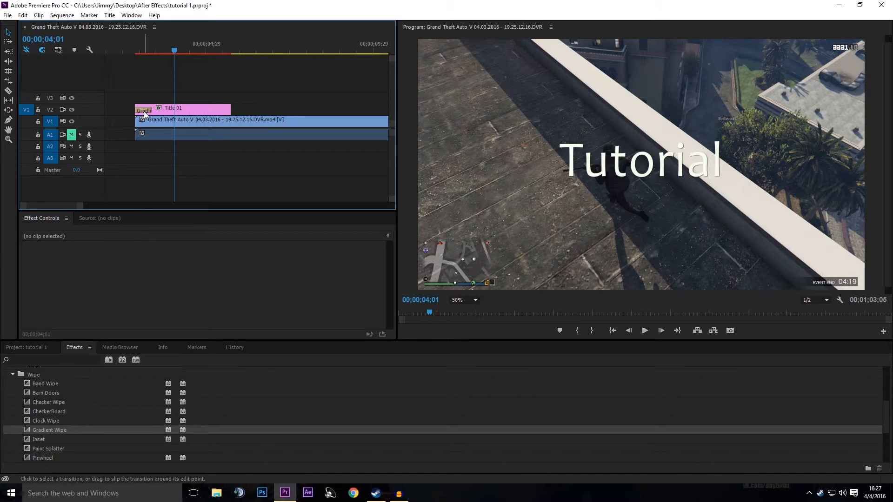
click(145, 113)
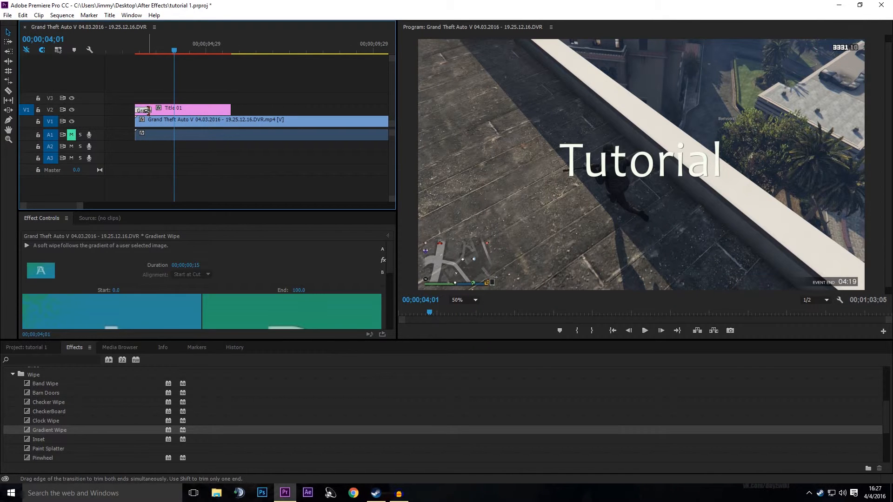
click(137, 95)
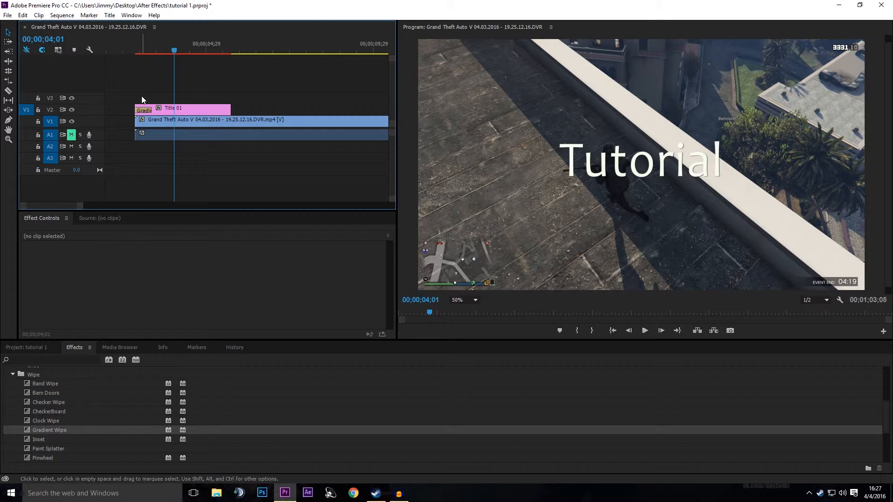
alt+scroll(140, 93, down, 2)
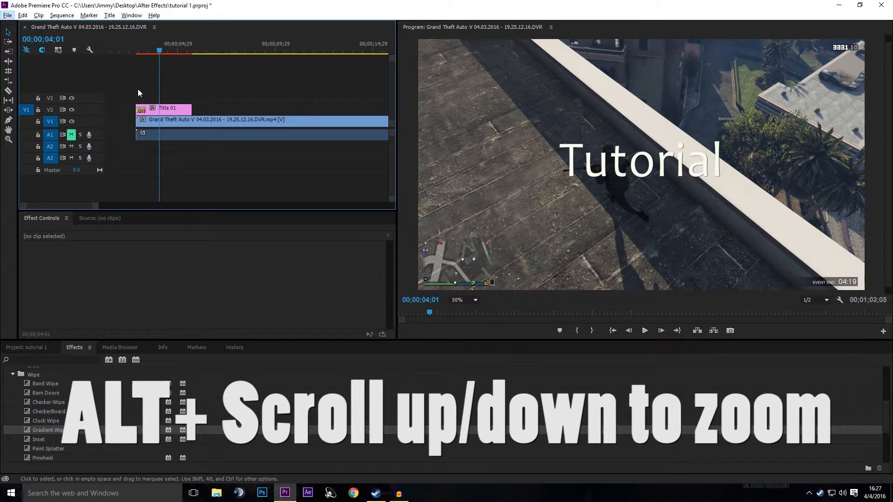
alt+scroll(140, 100, up, 2)
alt+scroll(140, 102, up, 3)
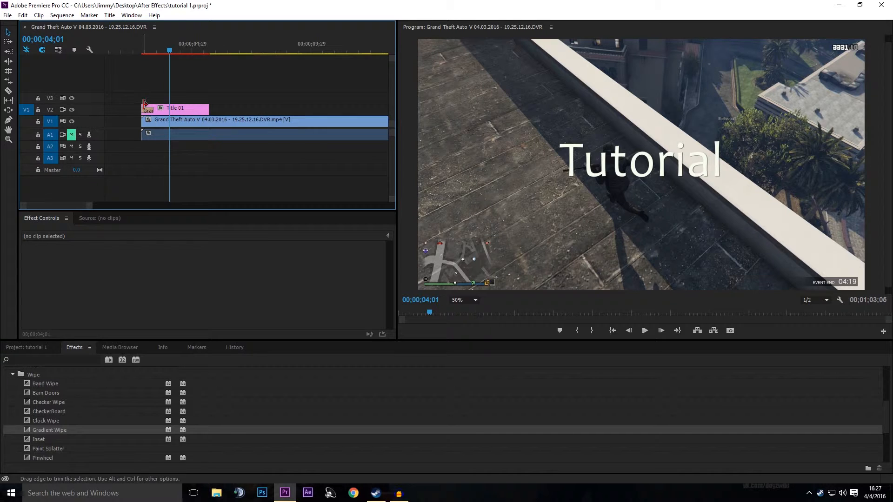
scroll(154, 100, down, 3)
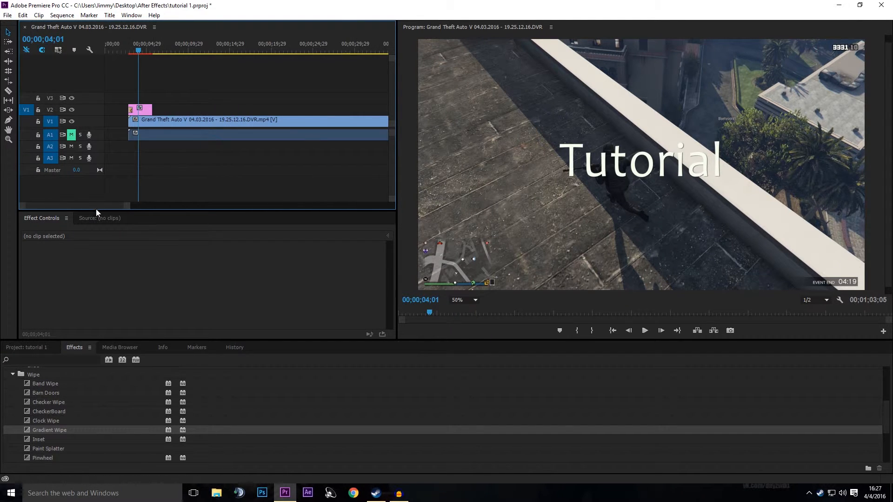
Step: Move Title 01 and the gameplay clip together to the start of the sequence and return the playhead to 00;00;00;00
drag(121, 94, 149, 122)
click(146, 80)
drag(112, 50, 103, 52)
scroll(109, 88, up, 3)
drag(72, 205, 60, 201)
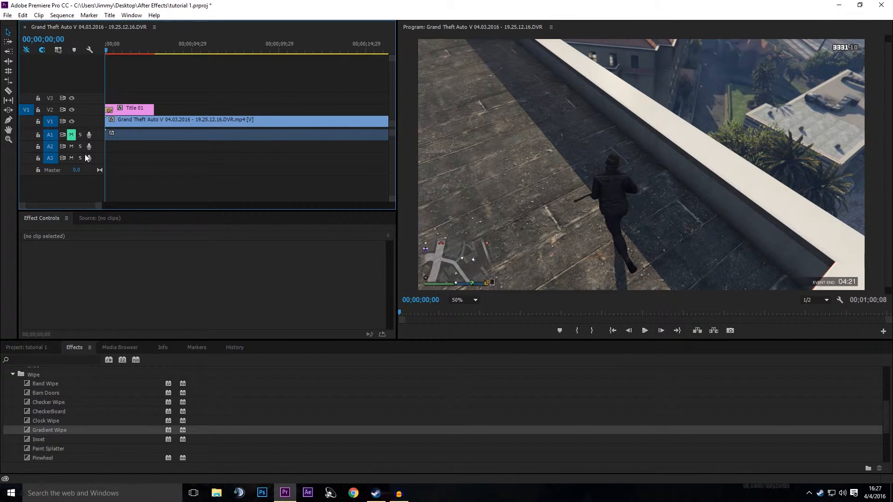
Step: Replace the Gradient Wipe at the start of Title 01 with a Pinwheel transition and play it back
click(111, 112)
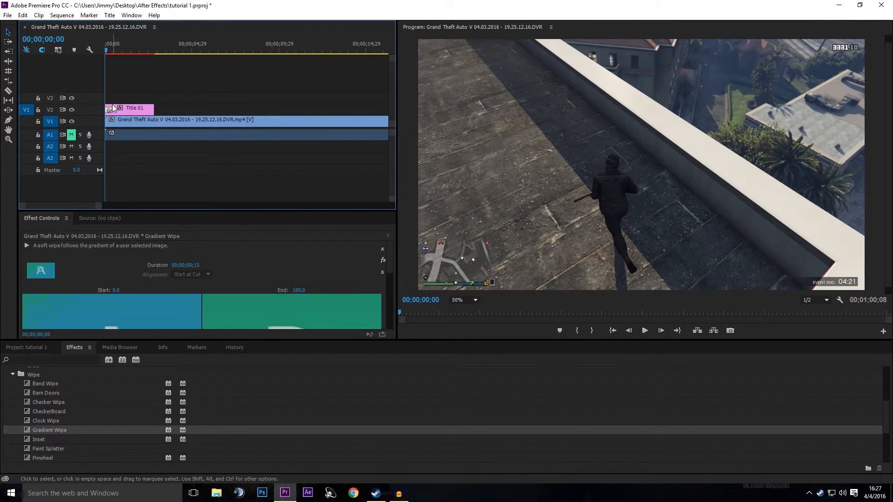
key(Delete)
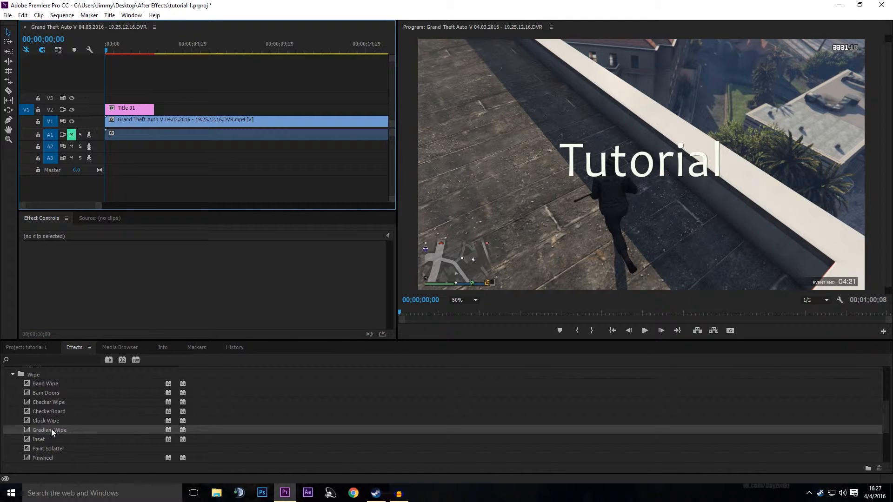
scroll(51, 432, down, 2)
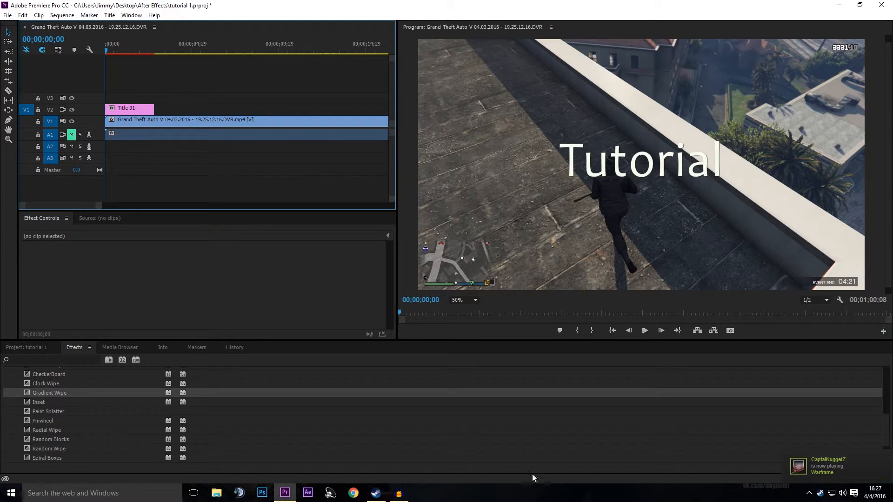
click(46, 421)
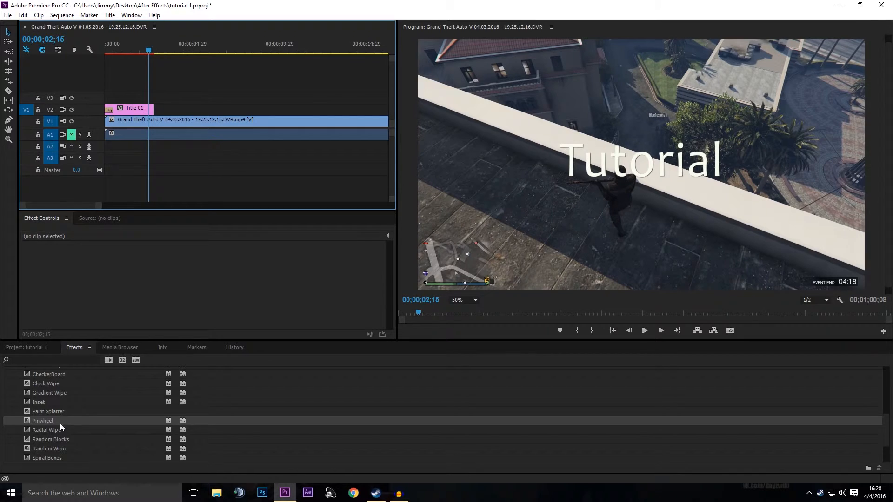
Step: Apply a Random Blocks transition to the end of Title 01 and play the title's ending back
drag(62, 439, 152, 112)
key(space)
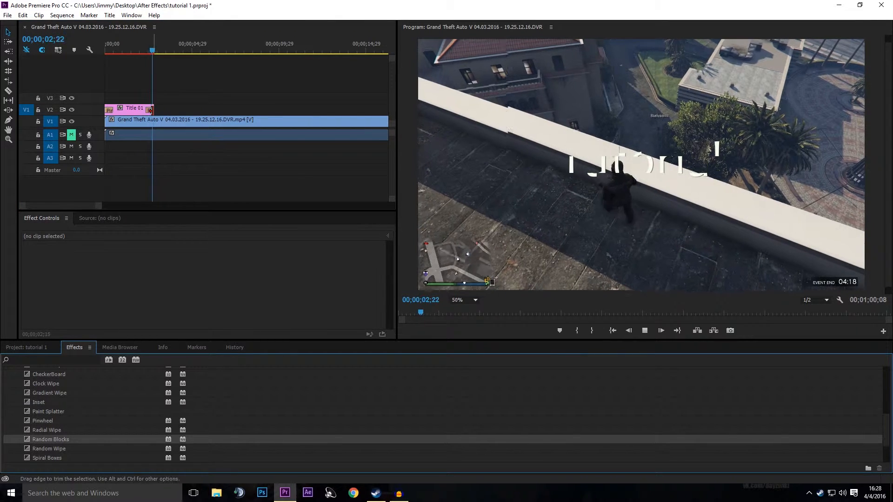
click(141, 49)
key(space)
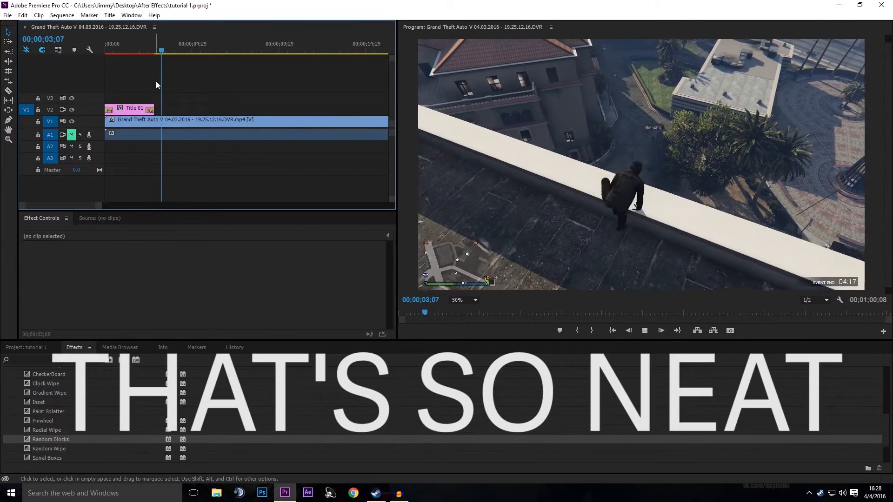
key(space)
Step: Apply a Cross Dissolve to the start of the gameplay clip on V1 and play the opening from 00;00;00;00
scroll(31, 383, up, 5)
click(9, 414)
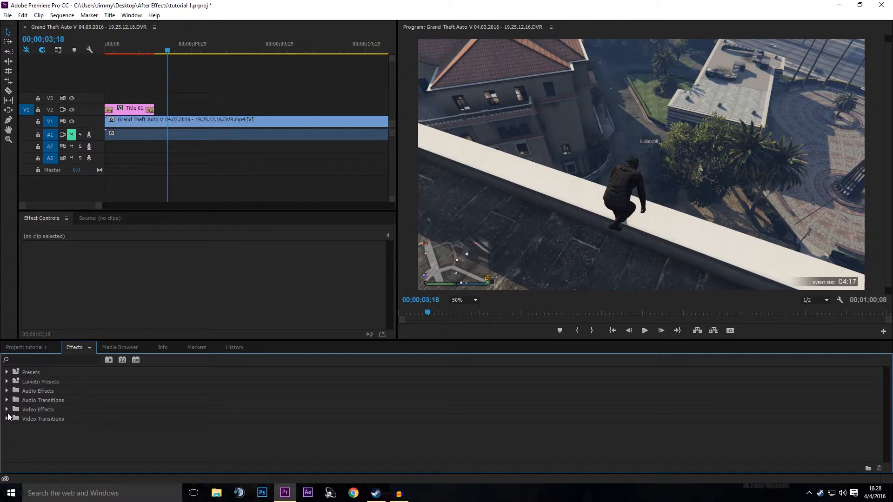
click(7, 418)
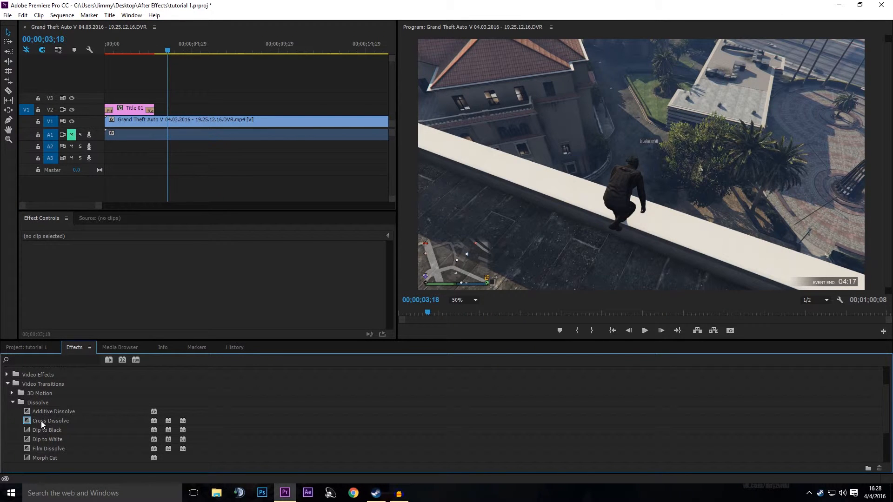
mouse_move(41, 420)
mouse_down()
mouse_move(134, 281)
mouse_move(118, 124)
mouse_move(111, 133)
mouse_up()
drag(114, 43, 100, 41)
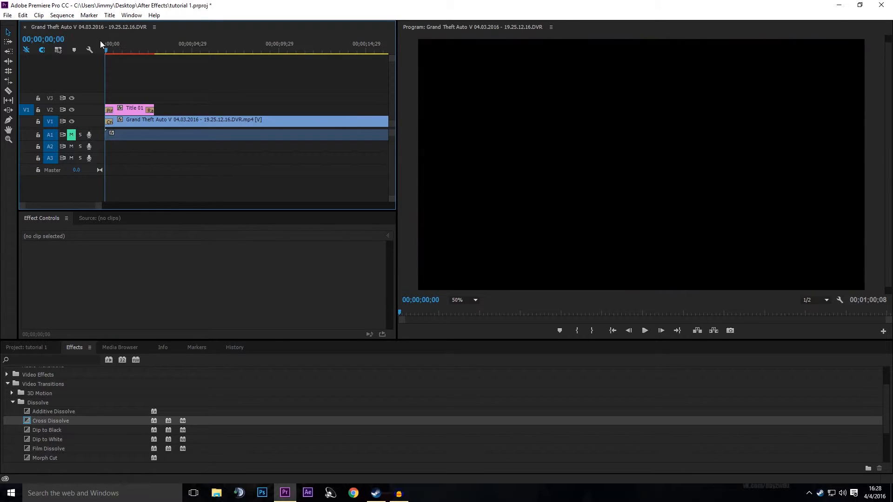
key(space)
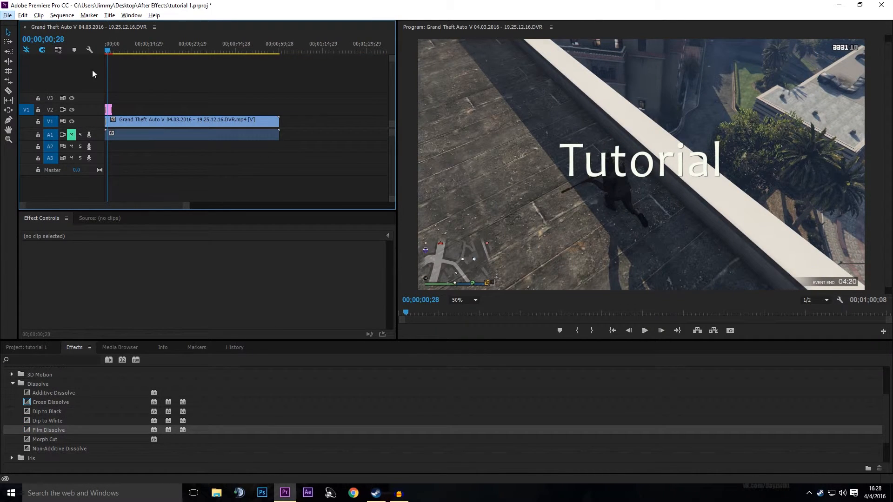
Step: Split the gameplay clip at 00;00;15;00 and shift the second part about 6 seconds later, leaving a gap
click(149, 121)
click(132, 45)
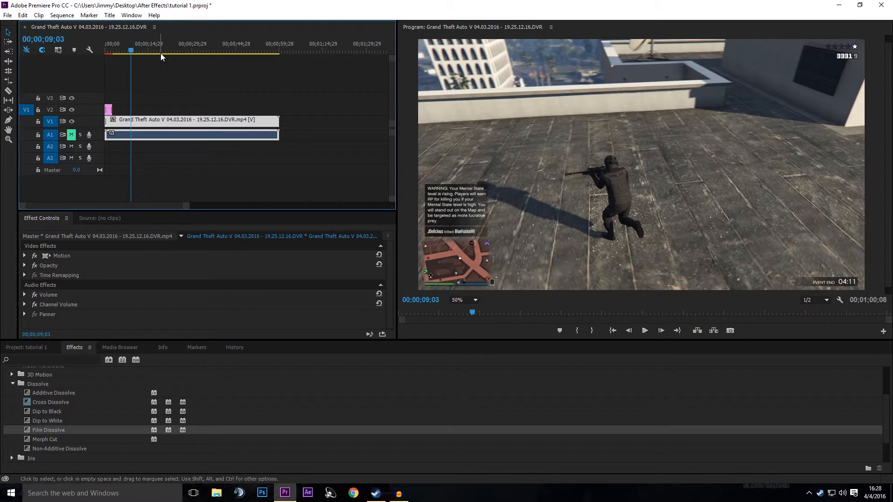
drag(140, 51, 147, 51)
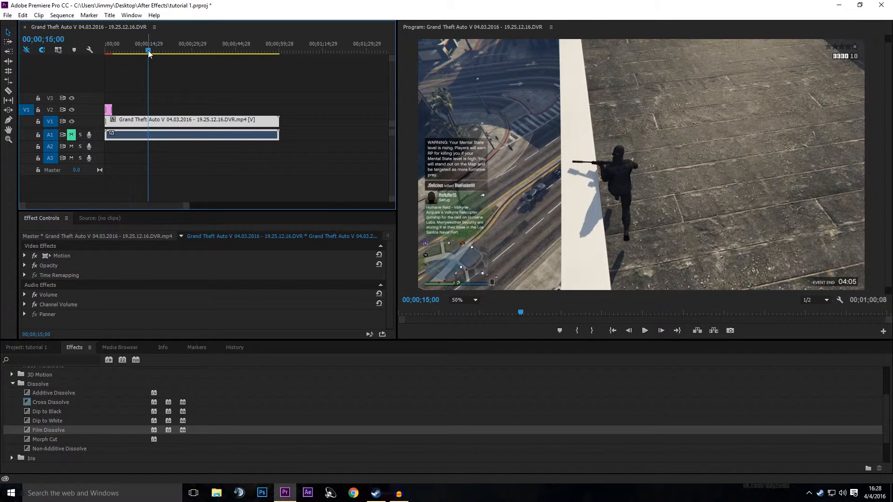
key(ctrl+k)
drag(170, 88, 214, 165)
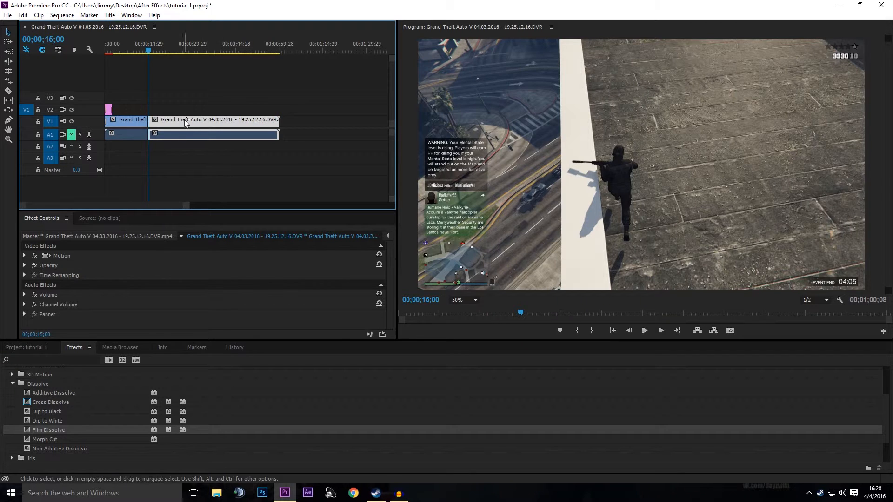
drag(184, 119, 203, 118)
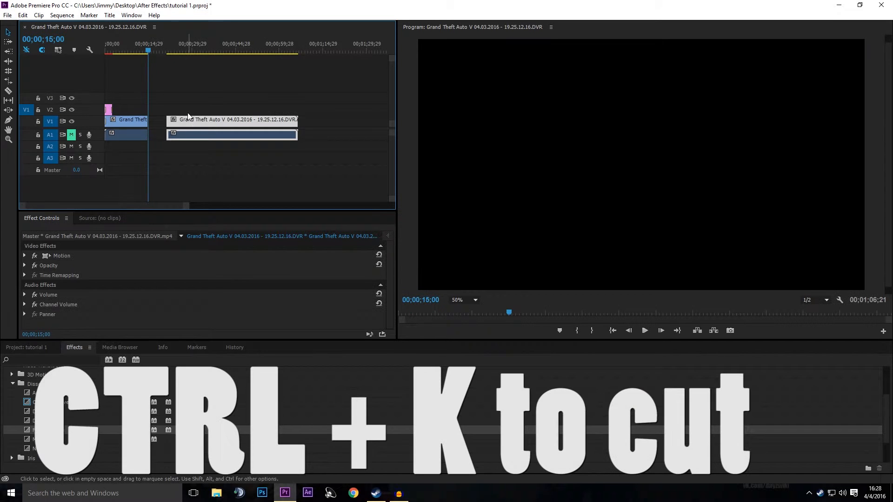
Step: Split the shifted gameplay part at 00;00;26;25 and move its remainder about 4 seconds later
drag(169, 49, 183, 52)
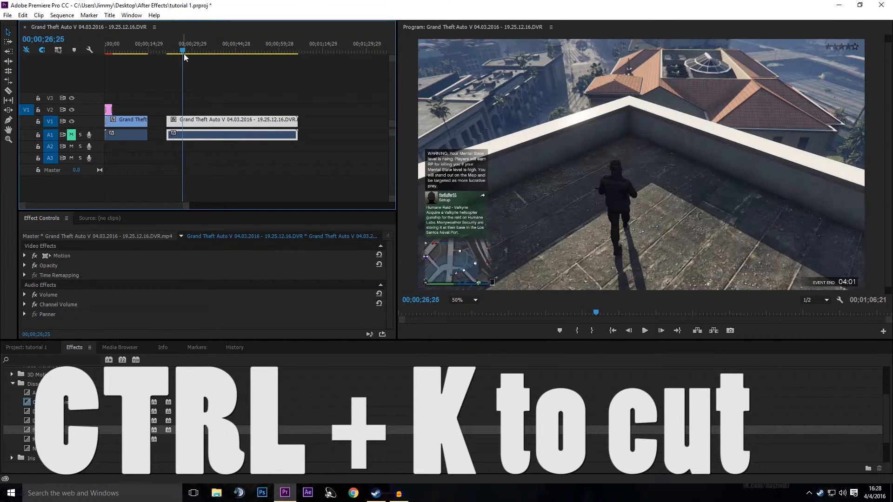
key(ctrl+k)
drag(200, 120, 212, 120)
key(ctrl+z)
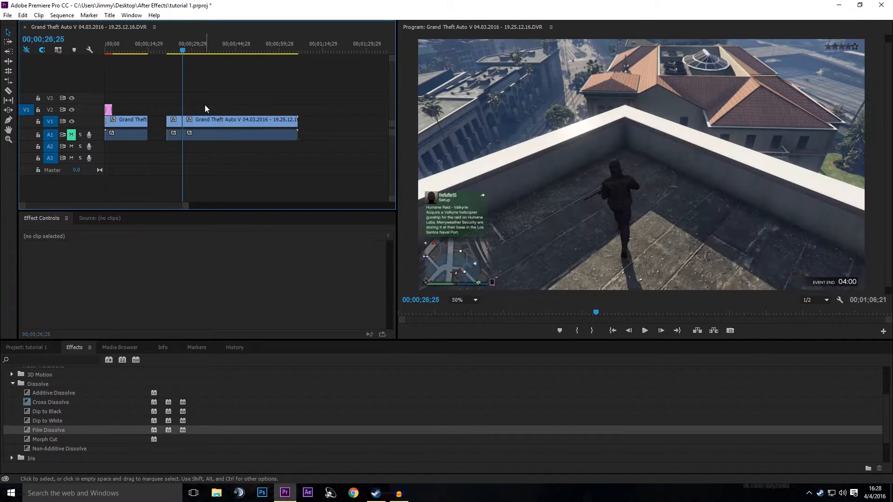
drag(202, 123, 214, 121)
click(204, 93)
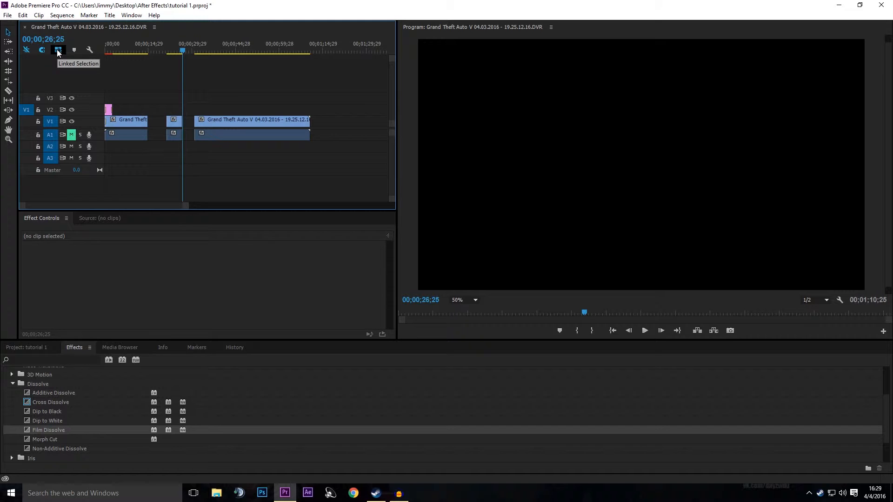
Step: Examine the timeline's Linked Selection and snapping options using the separated gameplay clips
drag(231, 126, 232, 120)
click(227, 107)
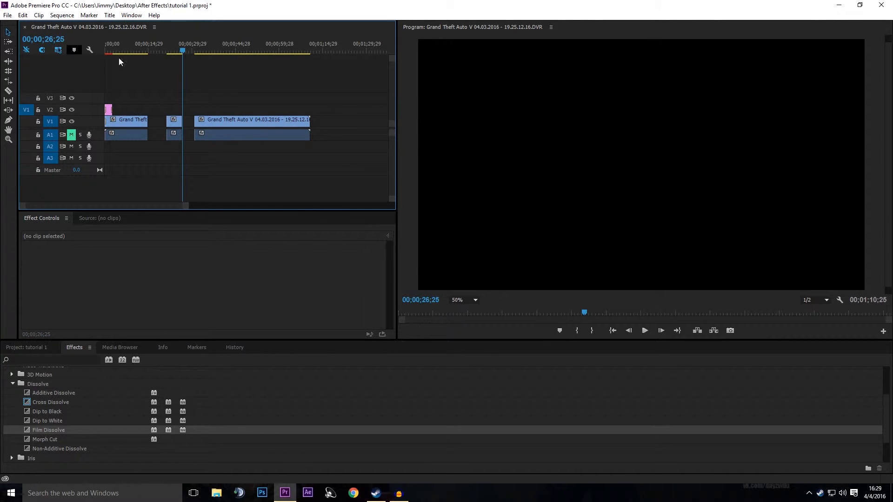
click(270, 121)
click(321, 125)
click(41, 50)
click(26, 51)
Step: Add a marker at 00;00;26;25, open its settings without changing them, and undo the marker
click(74, 50)
double_click(182, 36)
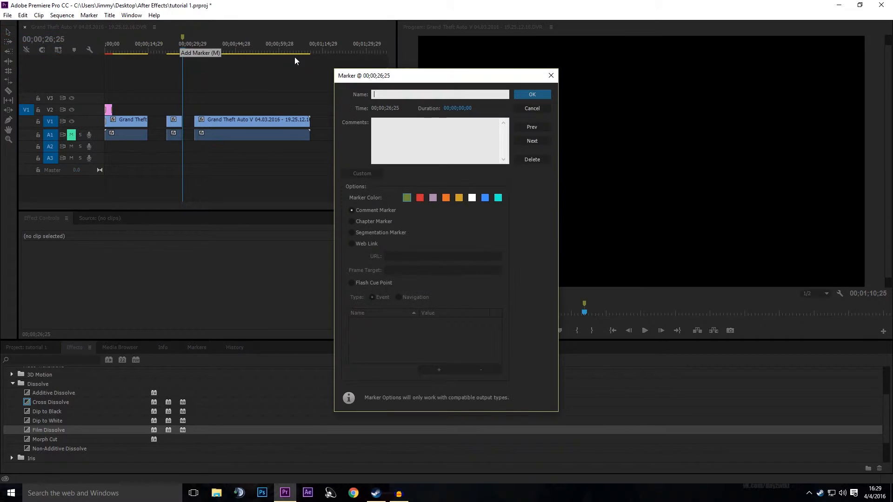
click(531, 111)
right_click(182, 37)
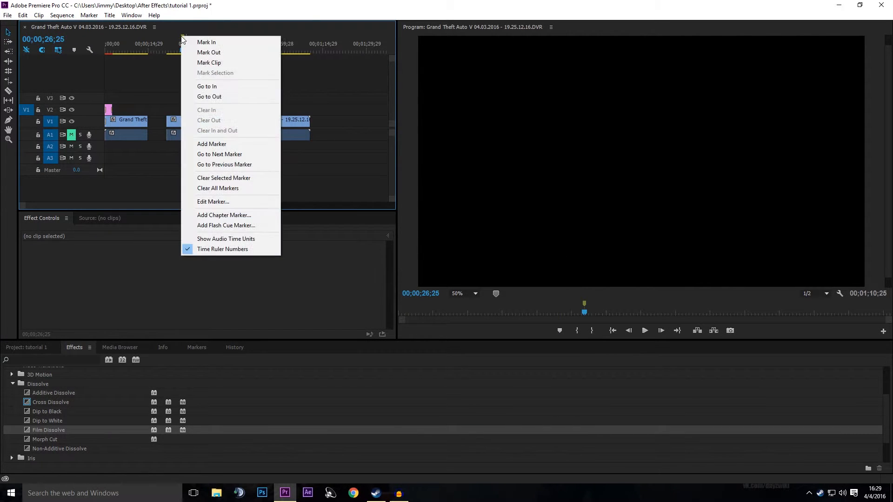
click(350, 133)
key(ctrl+z)
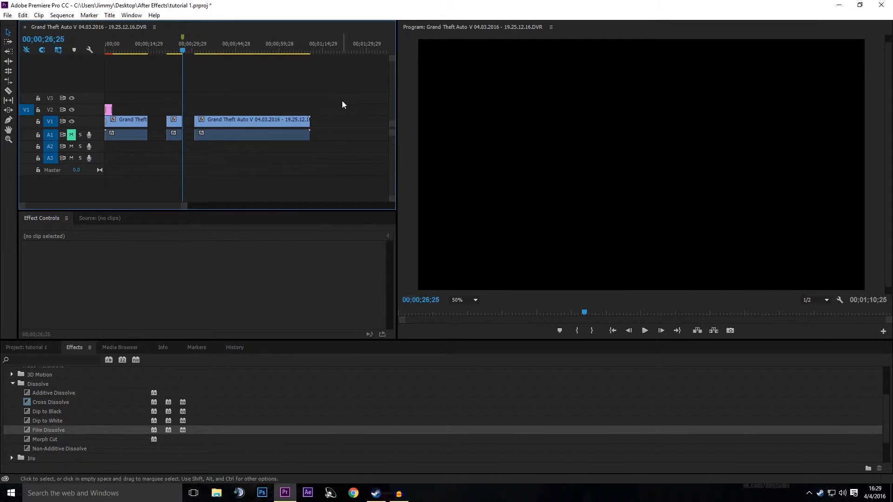
Step: Close the gaps between the three gameplay parts and return the playhead to 00;00;00;00
click(214, 123)
drag(214, 125, 195, 123)
click(211, 104)
key(Home)
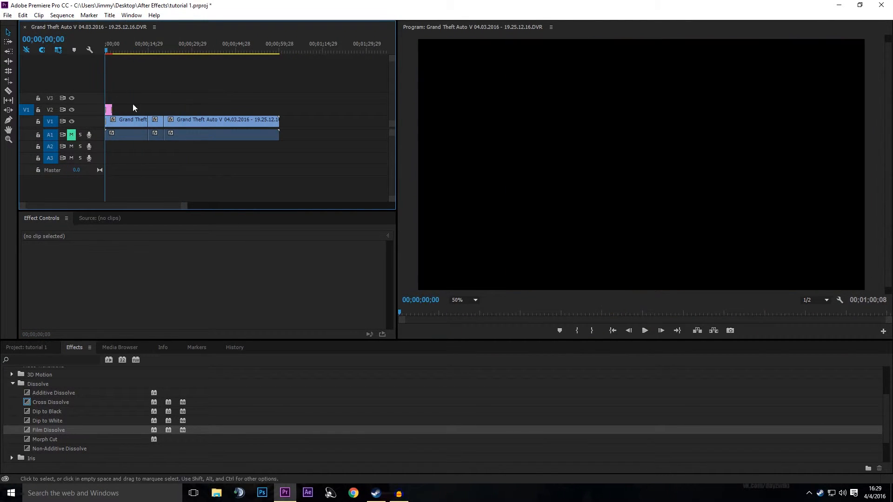
Step: Show the last gameplay part's Motion properties with the playhead at 00;00;29;26, enlarging the Effect Controls area to fit them
click(191, 47)
click(208, 130)
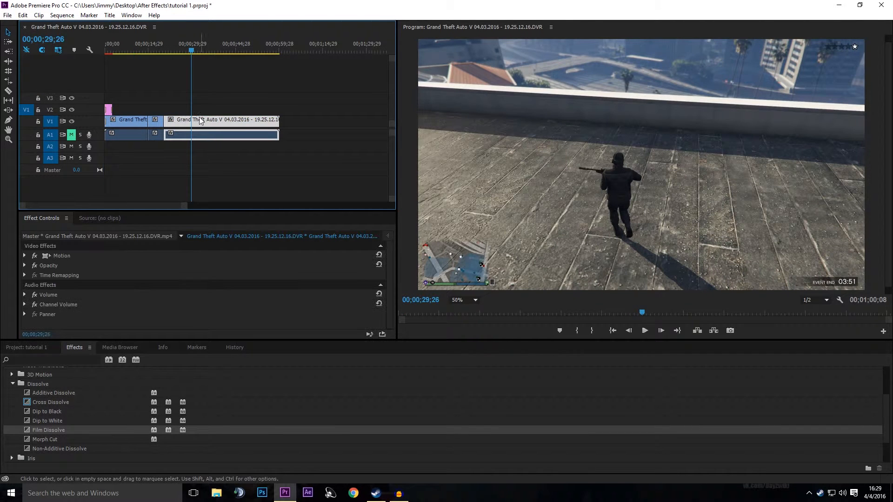
click(25, 256)
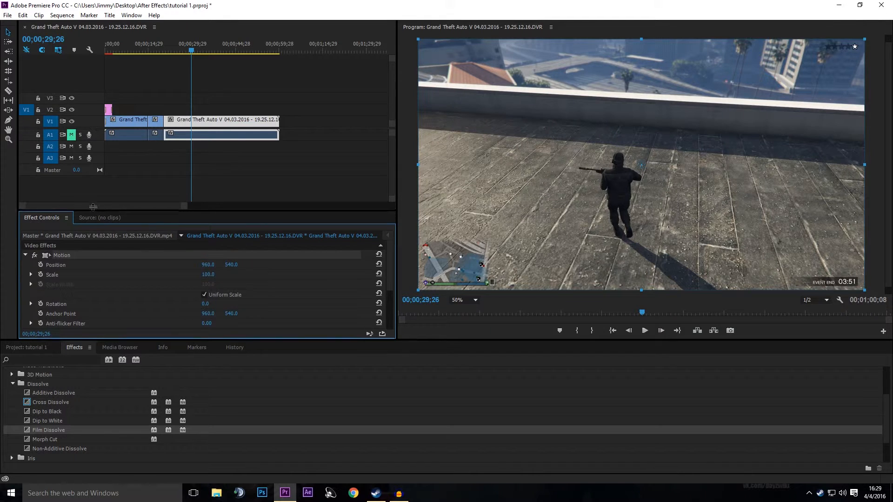
drag(94, 209, 92, 196)
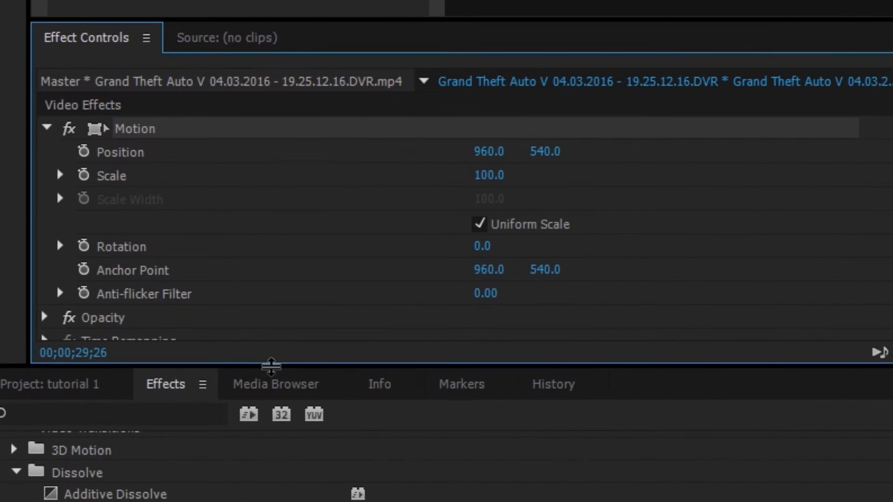
drag(271, 367, 247, 500)
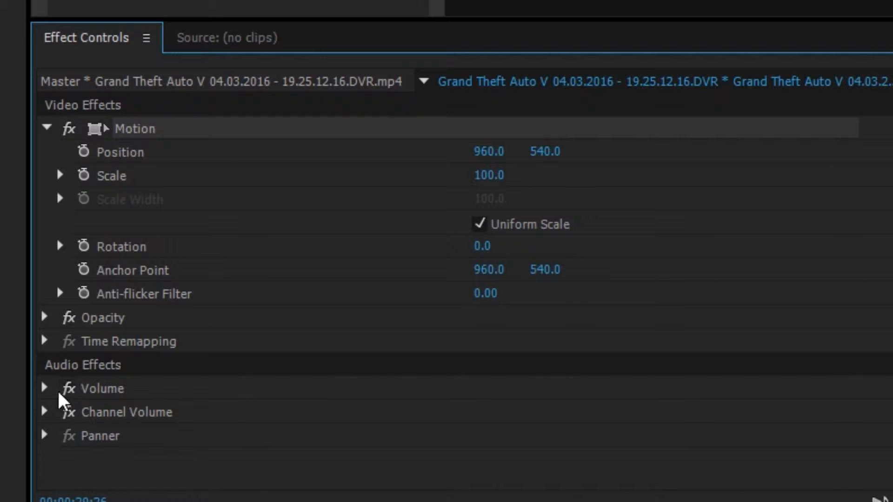
Step: Try shifting the last gameplay part horizontally through its Position X value, and undo the position changes
click(115, 150)
drag(494, 155, 884, 155)
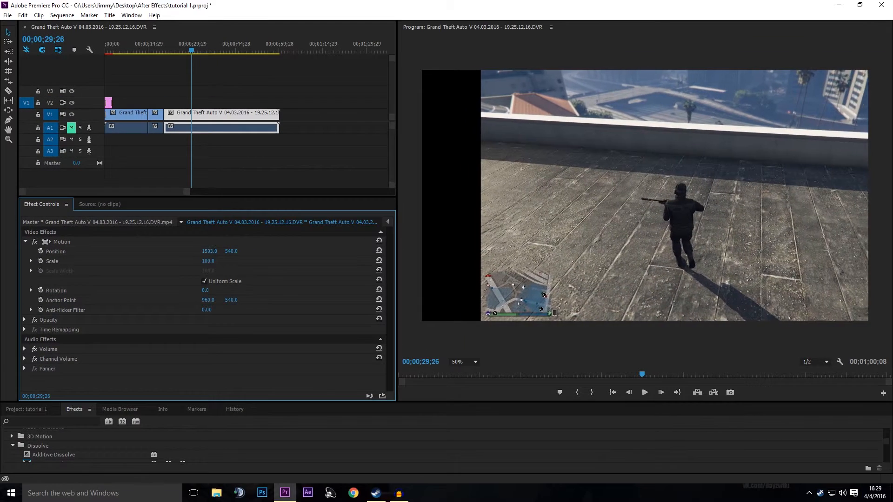
drag(209, 251, 136, 252)
key(ctrl+z)
key(ctrl+z)
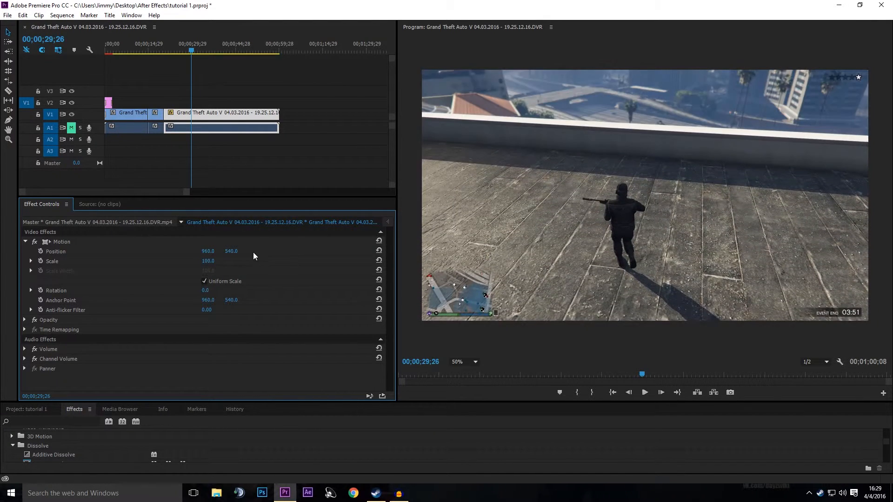
Step: Try scaling the clip with Uniform Scale off and on, ending at scale 100.2, and undo a trial rotation
drag(208, 264, 139, 264)
click(204, 281)
mouse_move(208, 271)
mouse_down()
mouse_move(196, 270)
mouse_move(209, 271)
mouse_move(198, 260)
mouse_move(208, 261)
mouse_up()
click(204, 281)
drag(203, 292, 217, 292)
key(ctrl+z)
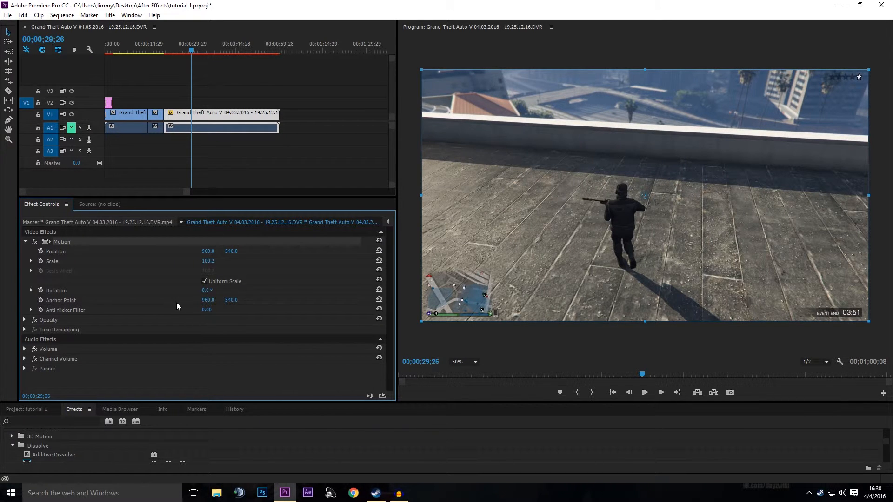
Step: Move the clip's anchor point to about 429, 600 in the preview, and undo a trial change of its X value to 671.1
click(208, 300)
drag(647, 199, 522, 209)
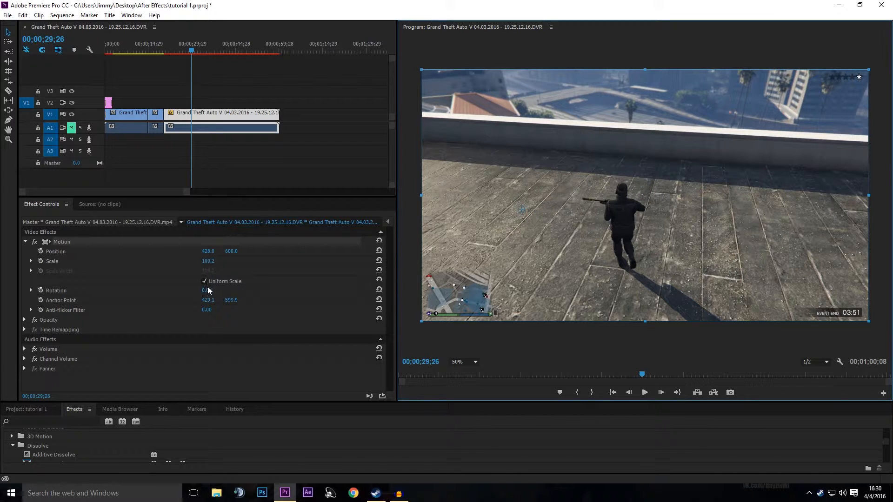
mouse_move(208, 300)
mouse_down()
mouse_move(148, 300)
mouse_move(225, 304)
mouse_up()
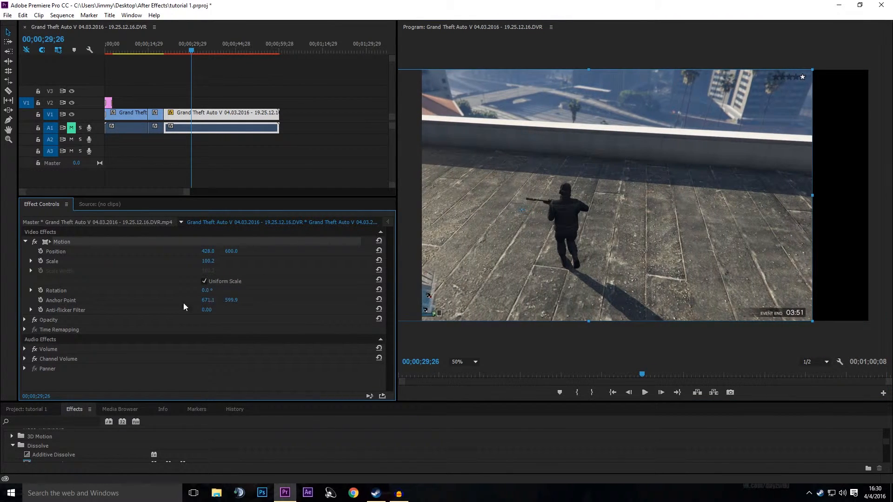
key(ctrl+z)
Step: Shrink the clip to scale 60.2 around its anchor point and move the anchor to about 442, 413
drag(518, 211, 516, 200)
drag(420, 194, 461, 198)
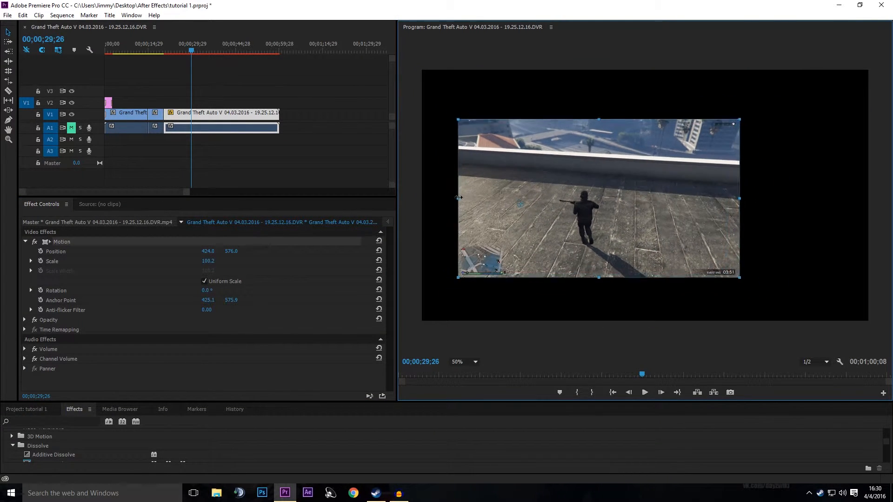
drag(523, 207, 523, 182)
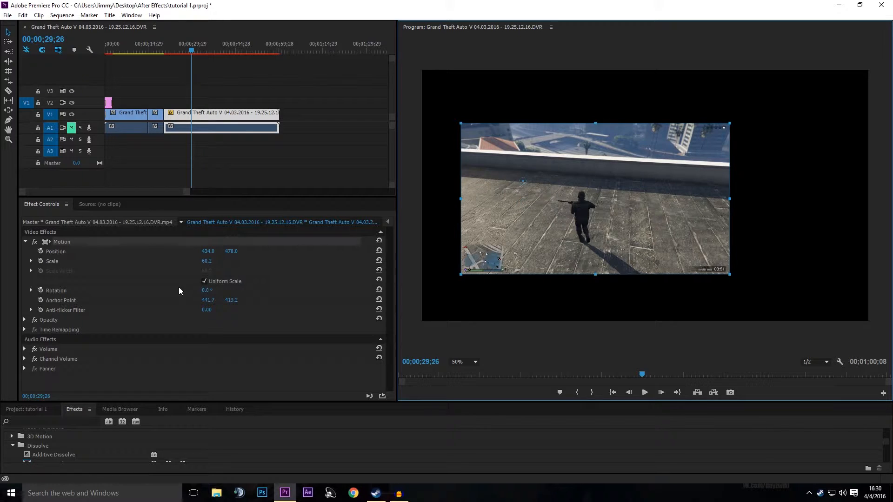
Step: Try rotating the clip to -29° and around a relocated anchor point, and undo the anchor, scale and rotation changes
mouse_move(207, 290)
mouse_down()
mouse_move(263, 291)
mouse_move(193, 291)
mouse_up()
drag(524, 184, 666, 168)
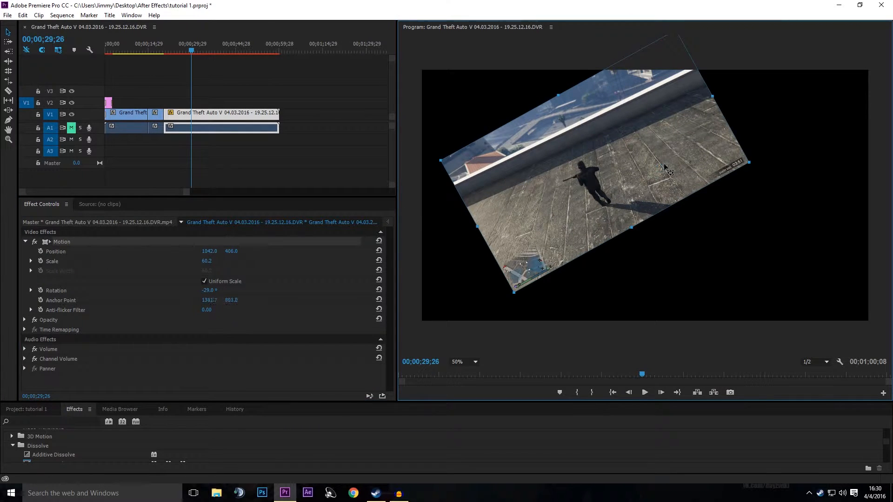
drag(208, 290, 533, 182)
key(ctrl+z)
key(ctrl+z)
key(ctrl+z)
key(ctrl+z)
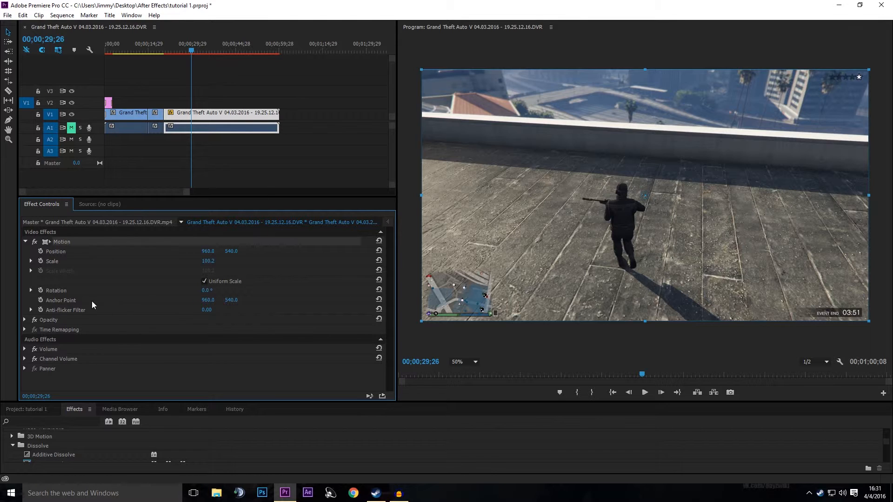
Step: Expand the clip's Volume Level control and add a level keyframe at 00;00;25;08
click(24, 349)
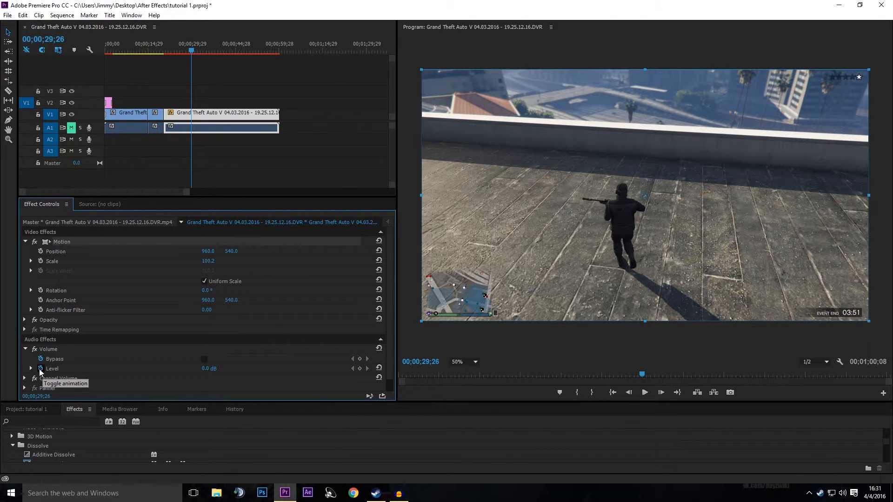
click(31, 368)
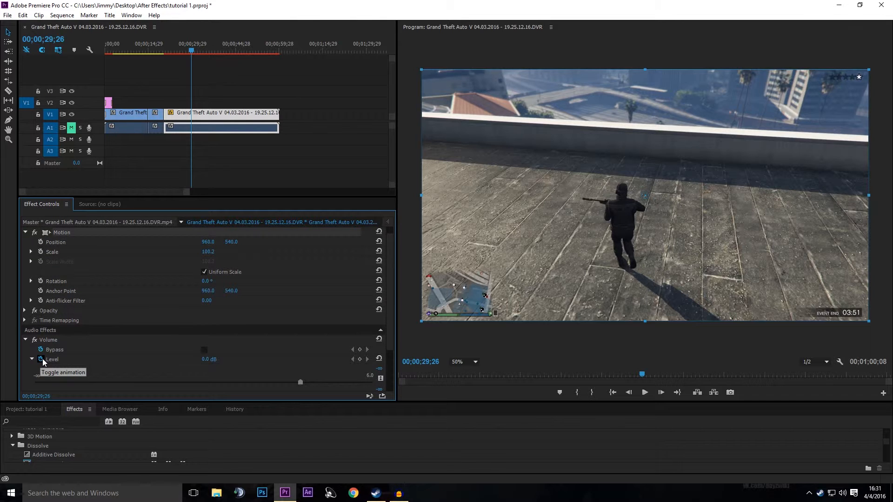
click(41, 361)
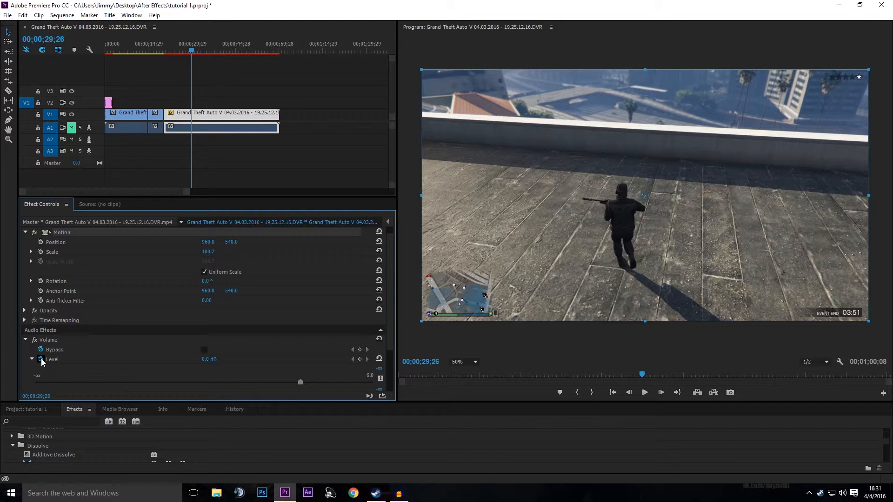
click(180, 44)
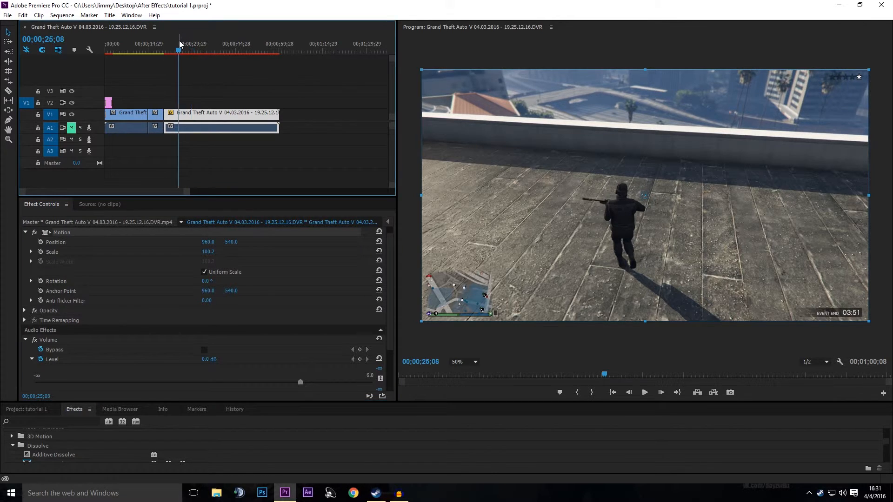
click(361, 360)
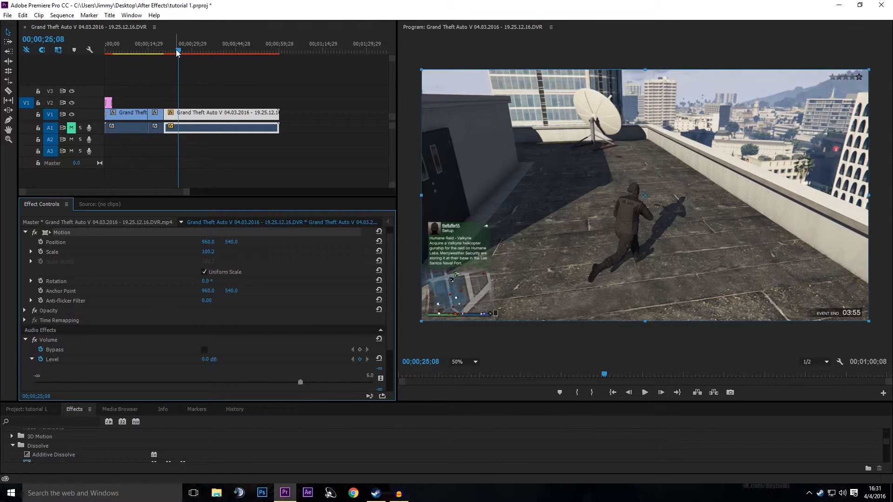
Step: Lower the volume level to -25.5 dB at 00;00;26;06 and return to the keyframe at 00;00;25;08
key(Right)
key(Right)
key(Right)
key(Right)
key(Right)
key(Right)
key(Right)
key(Right)
key(Right)
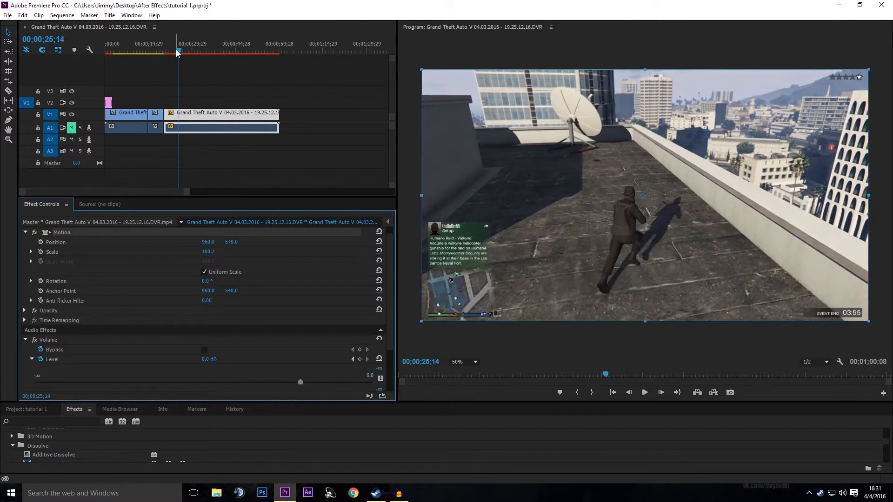
key(Right)
key(Right)
key(Right)
key(Right)
key(Right)
key(Right)
key(Right)
key(Right)
key(Right)
key(Right)
key(Right)
key(Right)
key(Right)
key(Right)
key(Right)
key(Right)
key(Right)
key(Right)
key(Right)
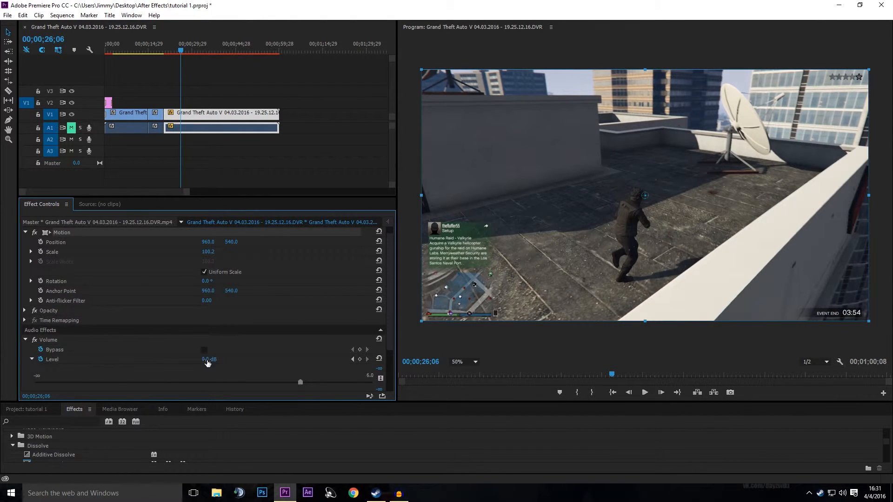
drag(213, 360, 212, 359)
drag(143, 382, 137, 382)
click(352, 359)
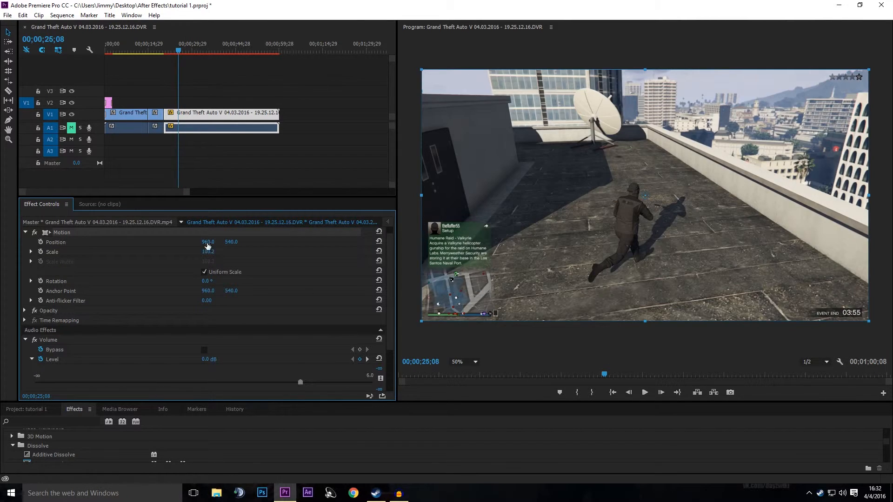
Step: Play back the volume fade, try further level changes, and undo the volume keyframes
drag(212, 362, 205, 363)
key(space)
key(space)
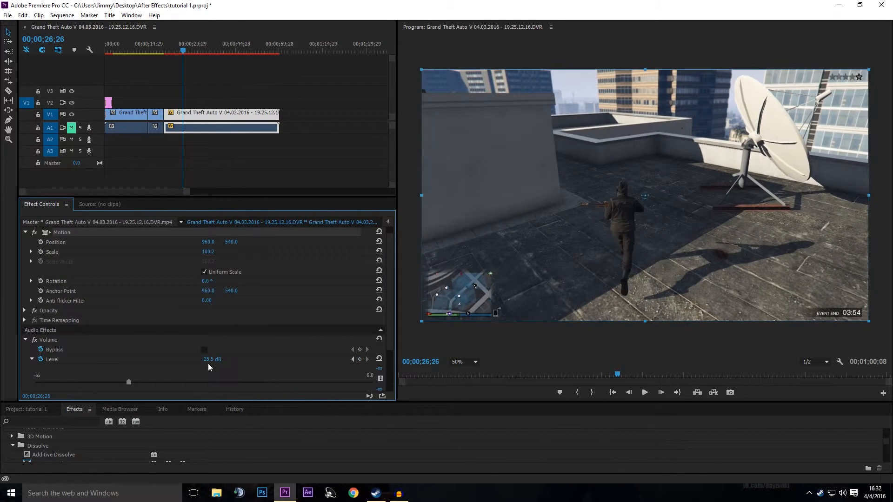
drag(215, 363, 154, 376)
Step: Start animating the clip's scale at 00;00;26;21 and shrink it to 35.2 at 00;00;27;26
click(183, 51)
mouse_move(183, 50)
mouse_down()
mouse_move(198, 51)
mouse_move(183, 50)
mouse_up()
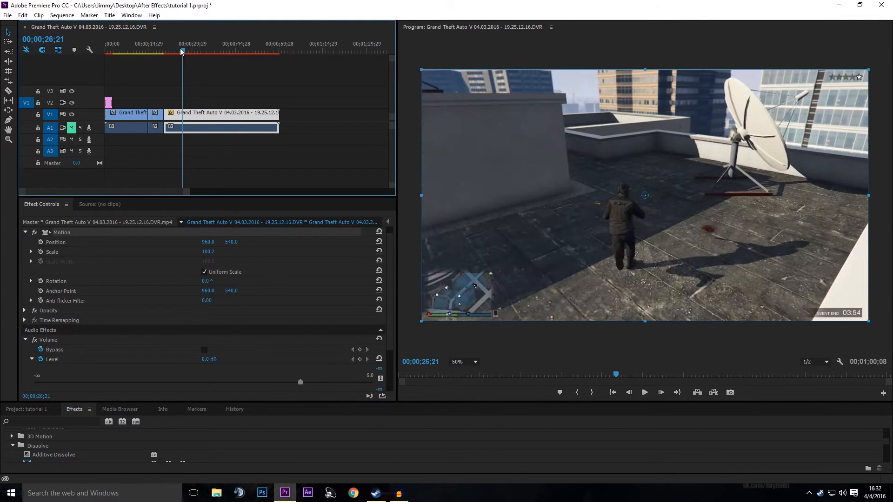
scroll(55, 374, up, 1)
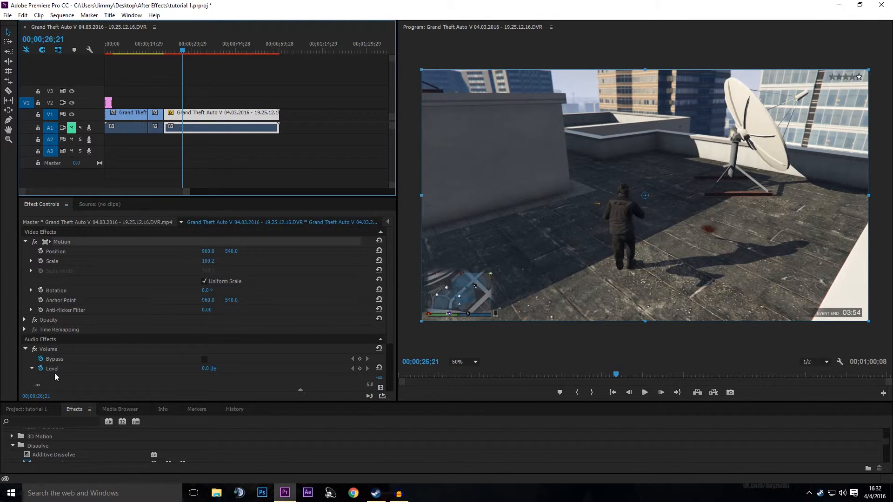
click(42, 262)
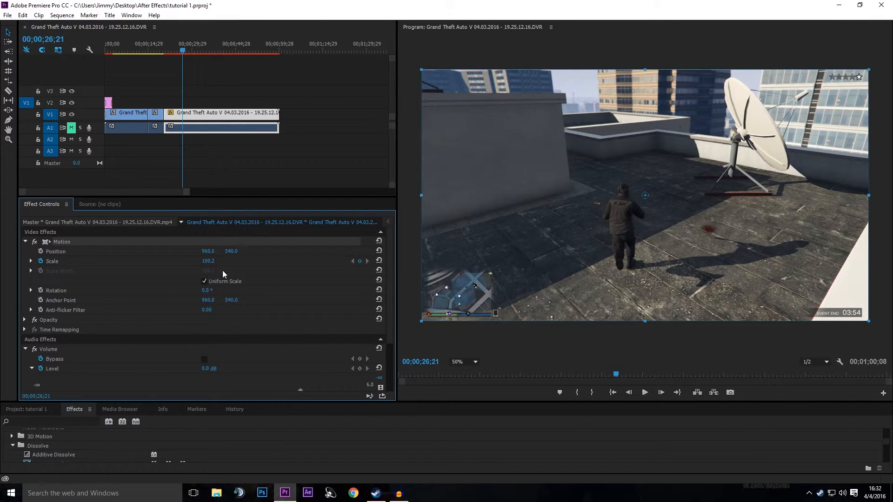
key(space)
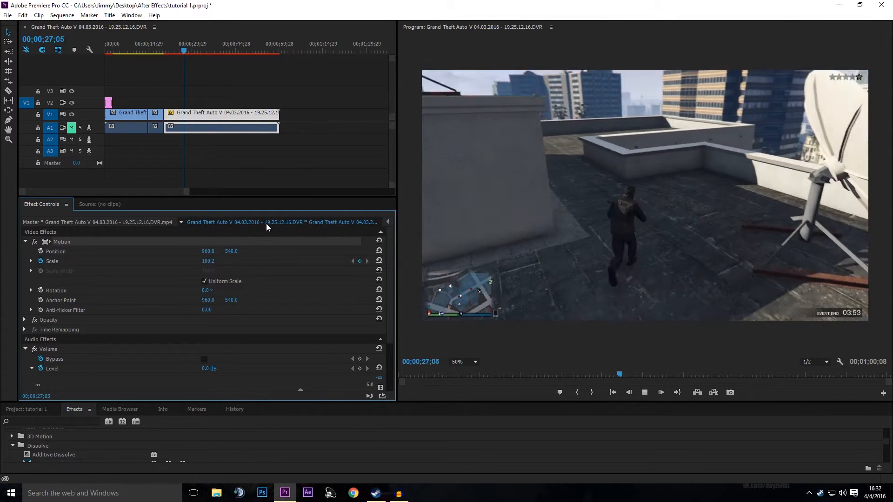
mouse_move(206, 262)
mouse_down()
mouse_move(195, 263)
mouse_move(211, 262)
mouse_up()
Step: Play back the clip's scale animation around its two keyframes
click(181, 47)
key(space)
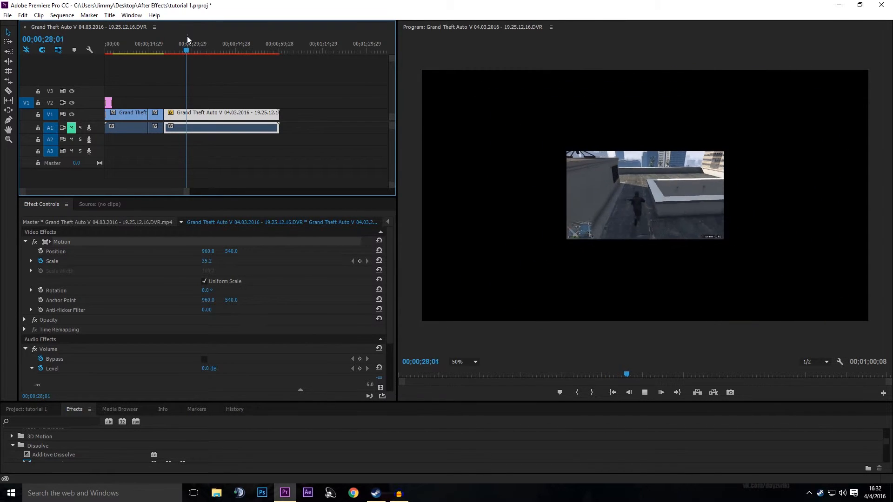
click(184, 45)
key(space)
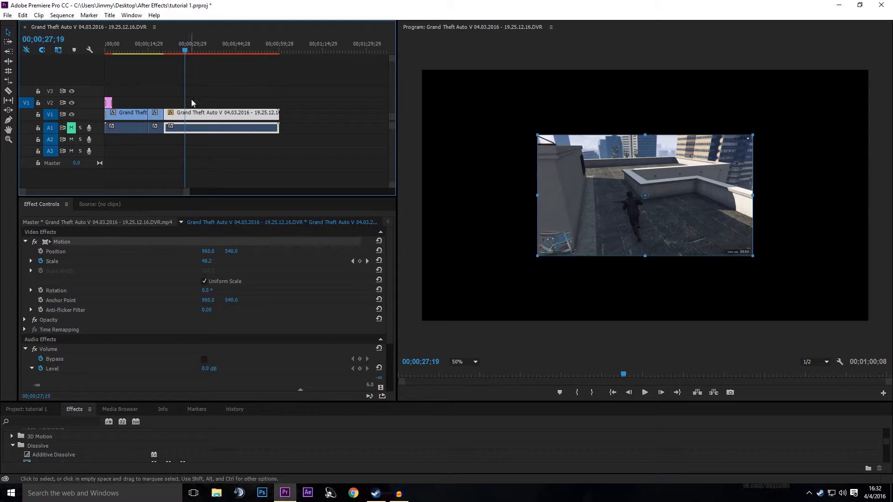
Step: Start a position animation at the first scale keyframe and move the clip to about 526, 338 at the second
click(353, 262)
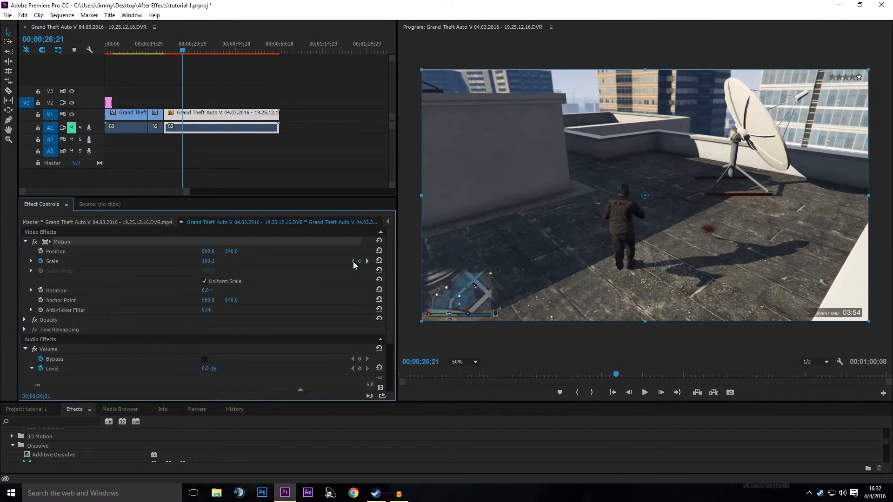
click(41, 252)
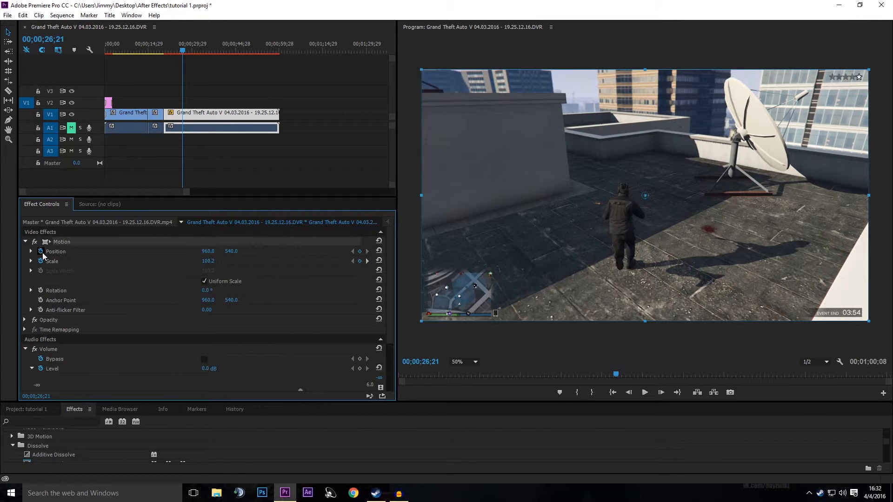
click(368, 262)
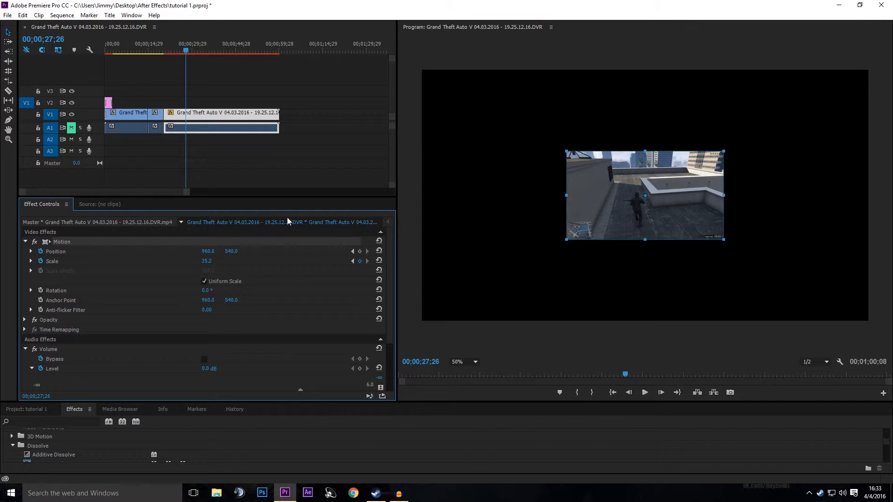
drag(613, 195, 511, 155)
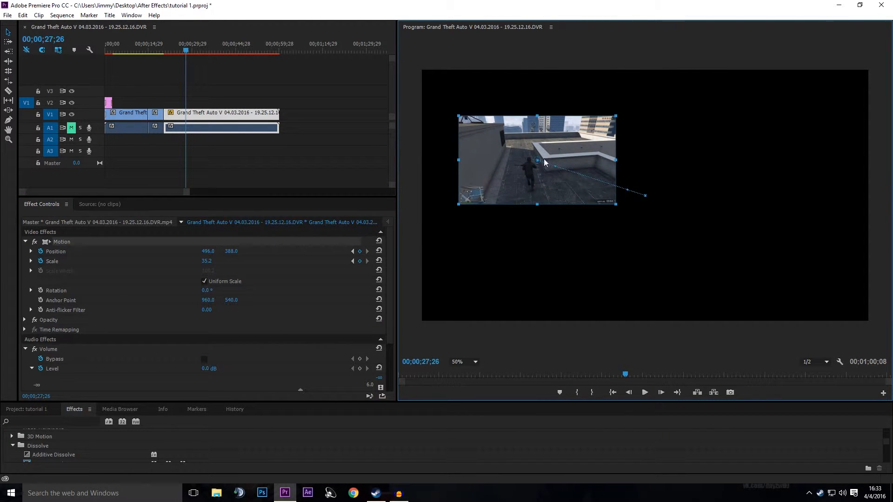
drag(515, 159, 519, 178)
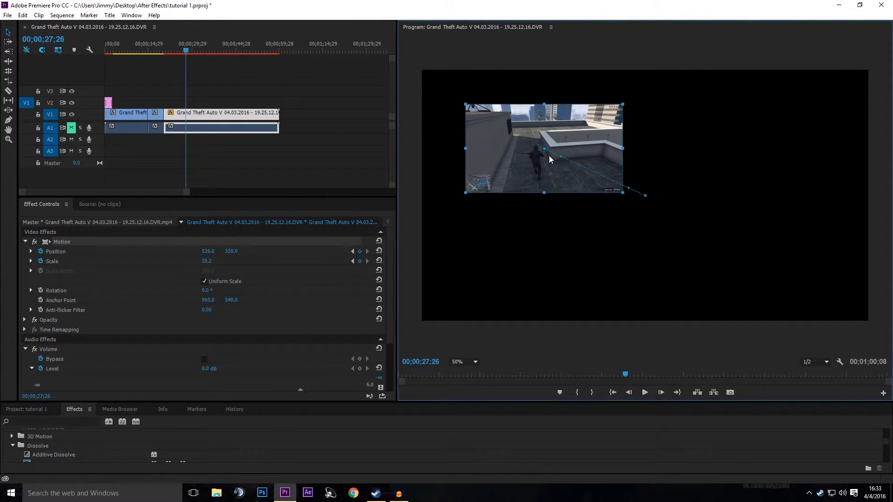
Step: Try moving the start of the motion path to about 1418, 662 and compare the clip at both keyframes
drag(645, 196, 696, 277)
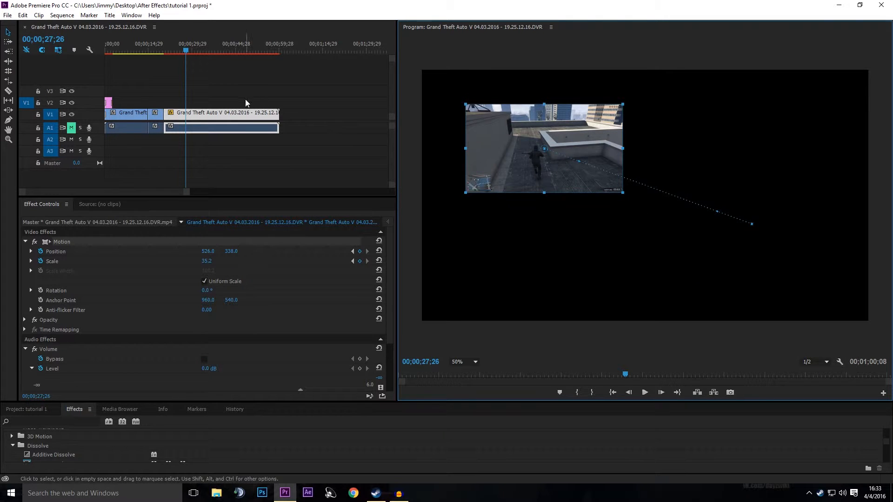
click(353, 262)
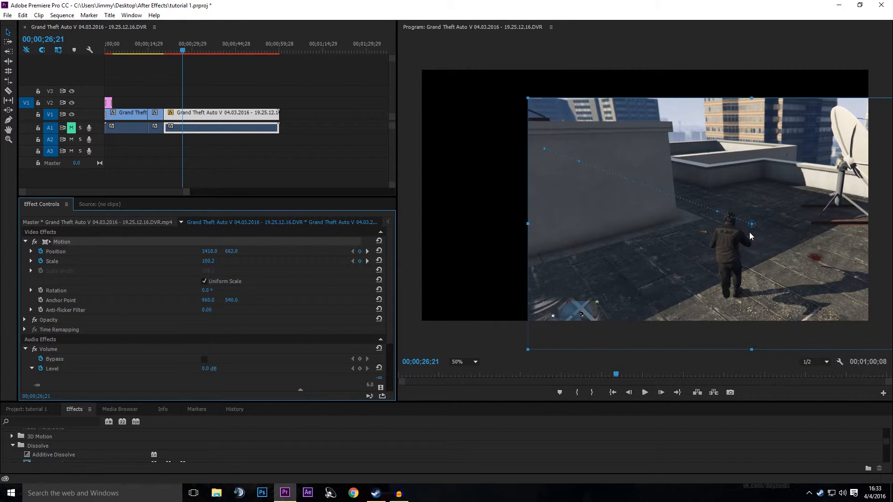
click(367, 262)
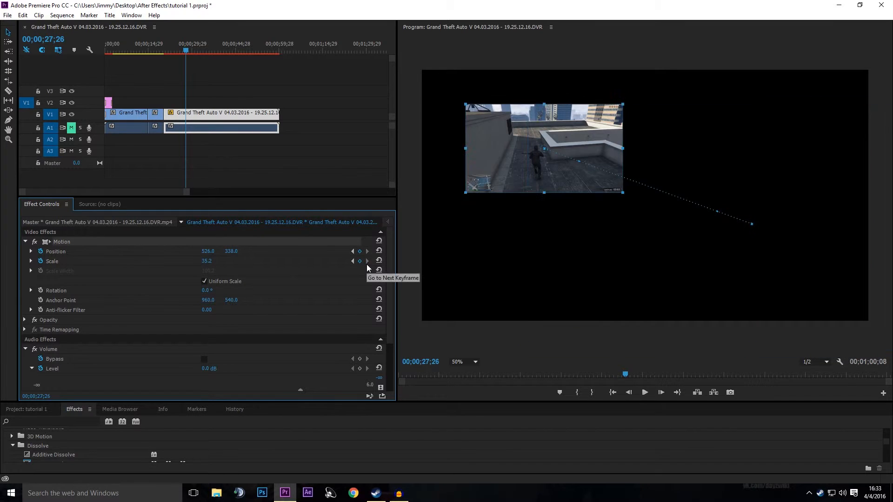
Step: Deselect the clip and repeatedly play back its combined position and scale animation from before the first keyframe
click(173, 48)
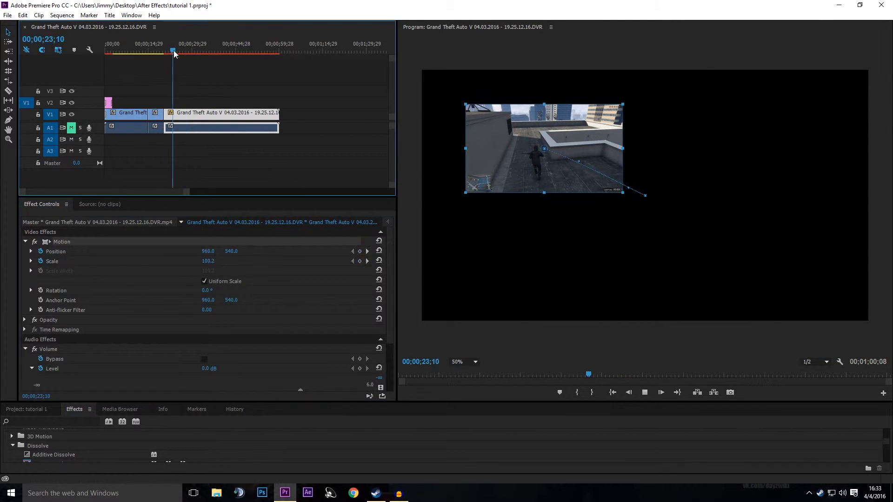
key(space)
click(200, 68)
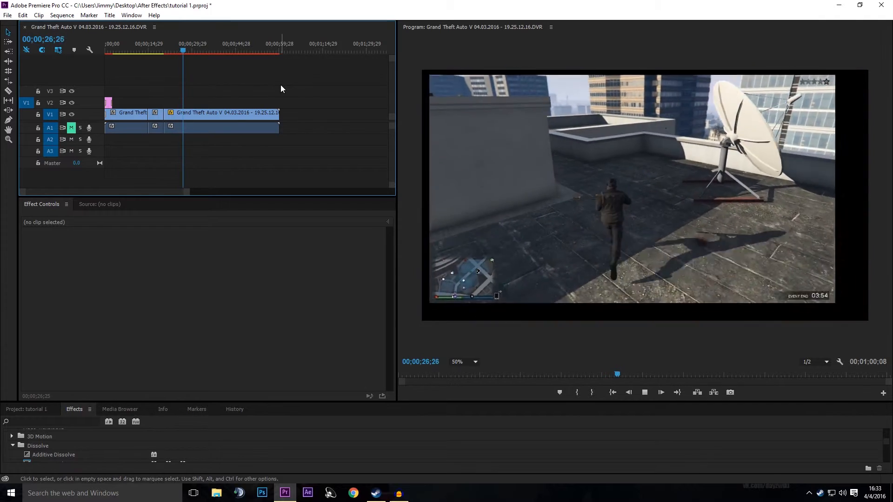
click(175, 49)
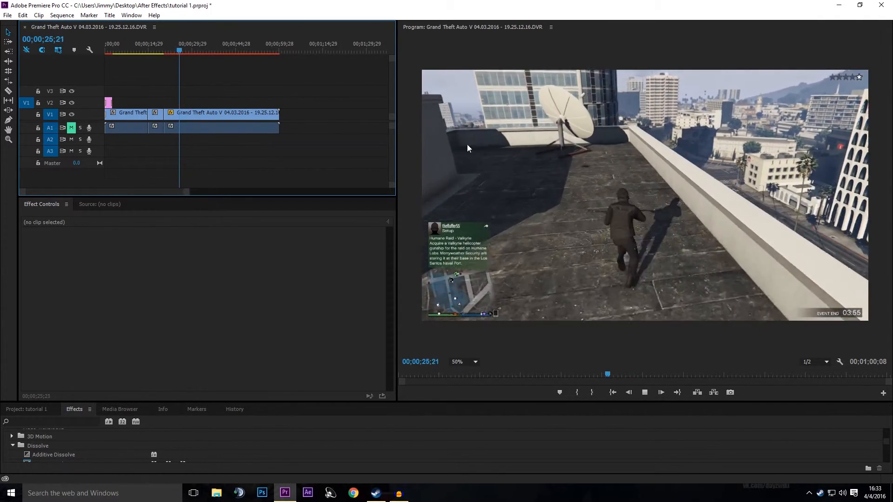
key(space)
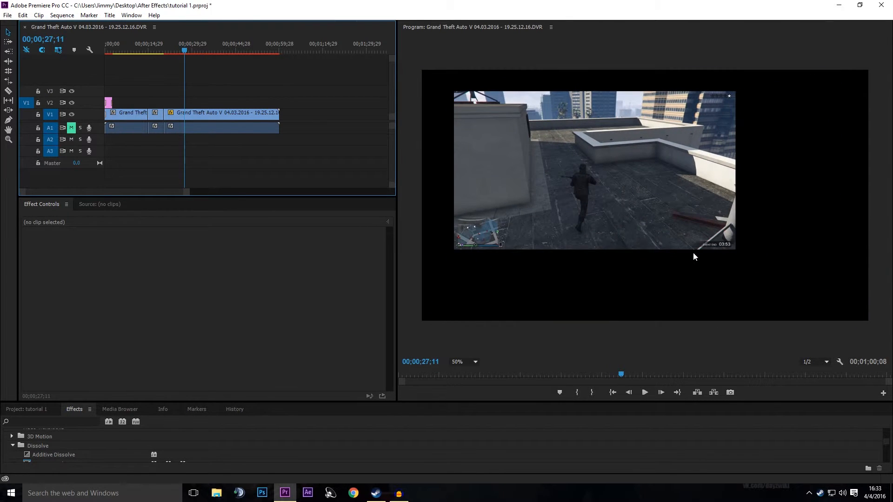
key(space)
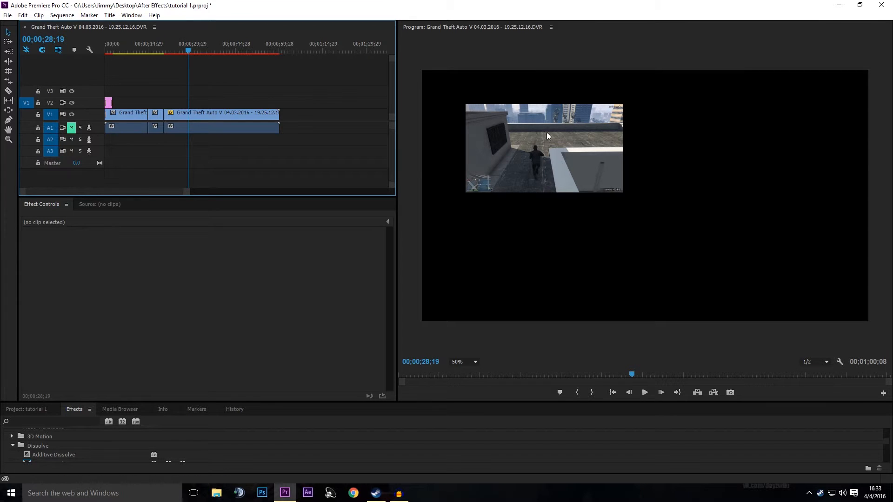
click(179, 46)
key(space)
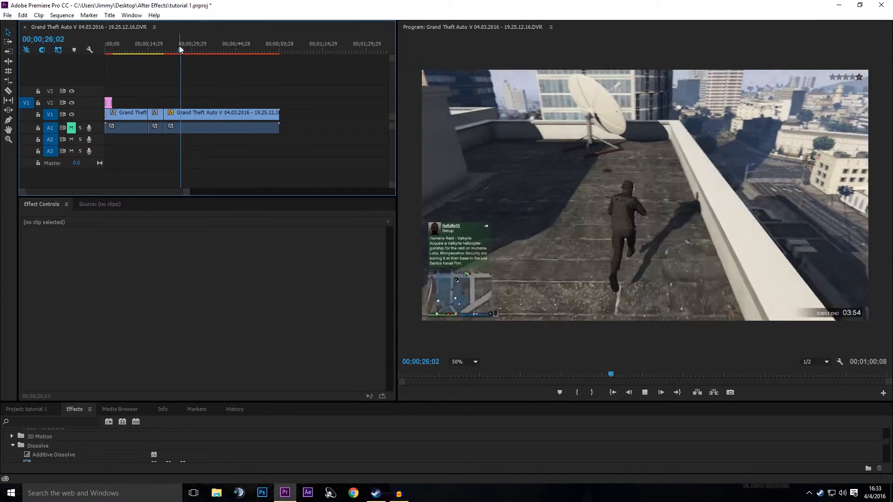
Step: Split the animated clip at 00;00;30;06 and select the part after the cut
click(217, 112)
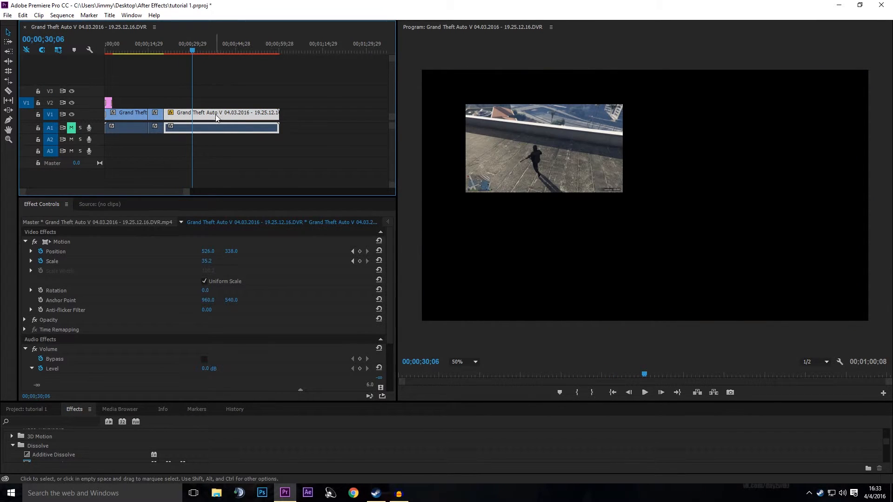
key(ctrl+k)
click(206, 115)
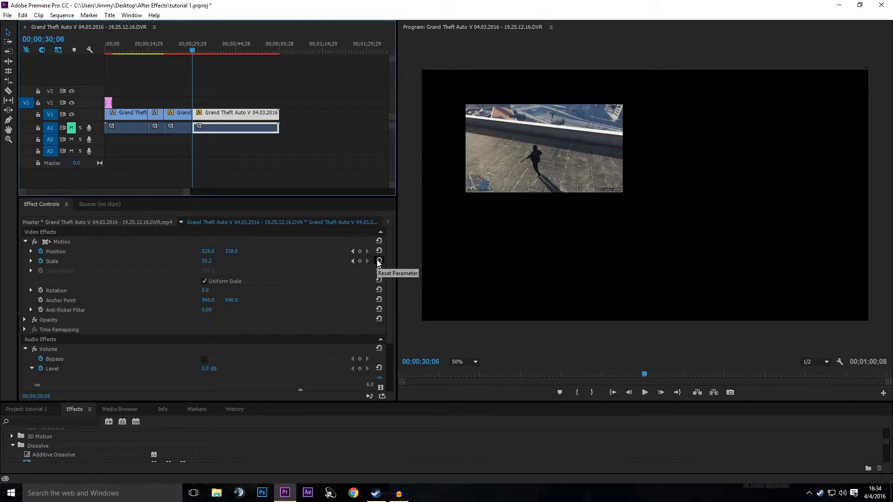
Step: Place the playhead on the cut at 00;00;30;06 and reset the second part's scale and position to their defaults
drag(192, 51, 195, 48)
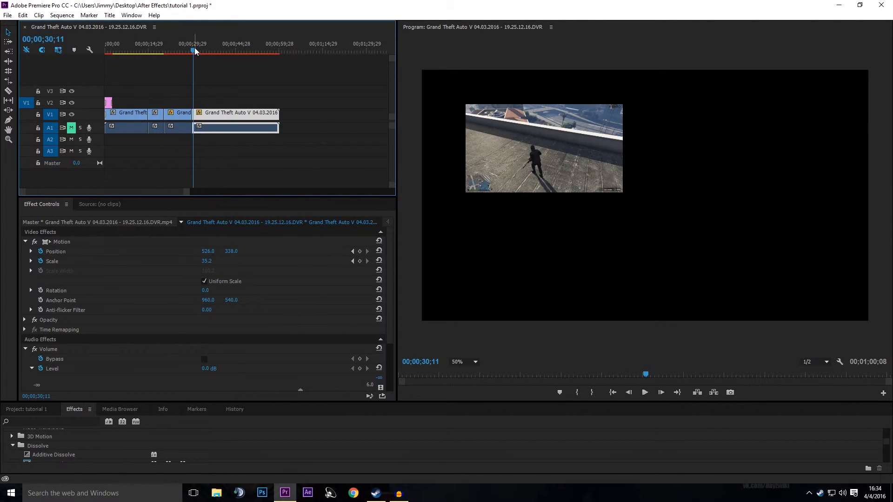
click(352, 261)
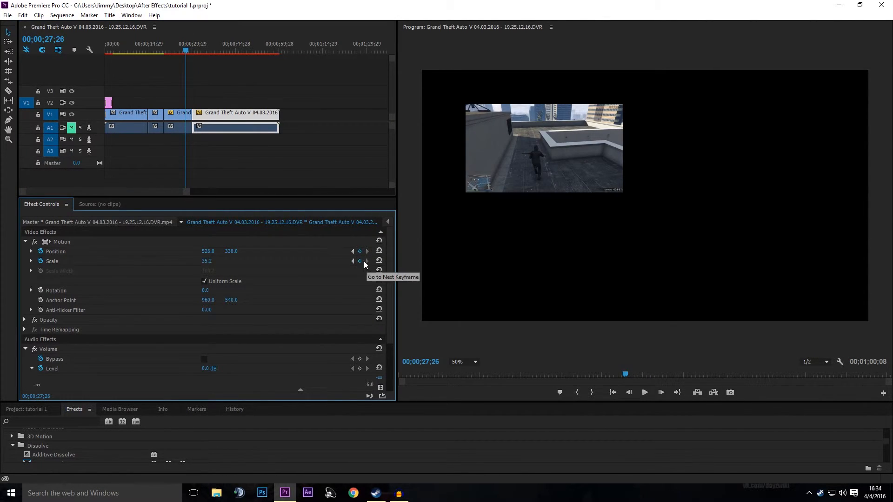
alt+scroll(190, 84, up, 4)
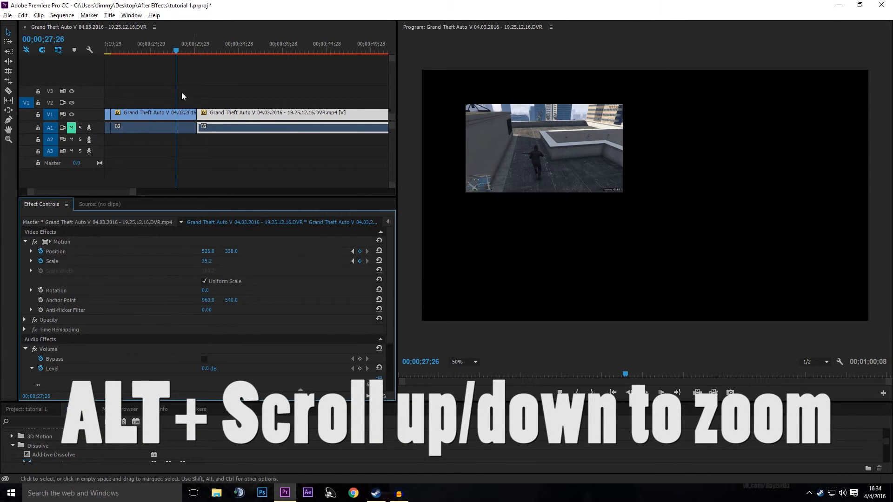
click(203, 44)
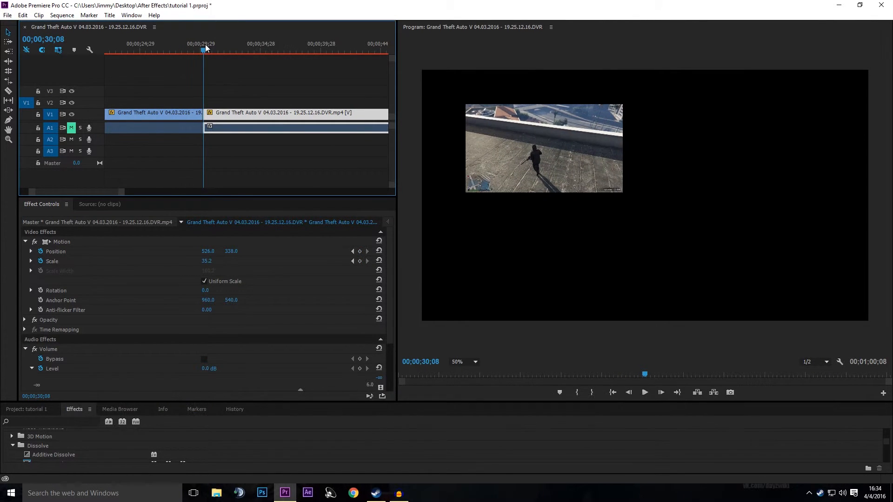
alt+scroll(208, 49, up, 3)
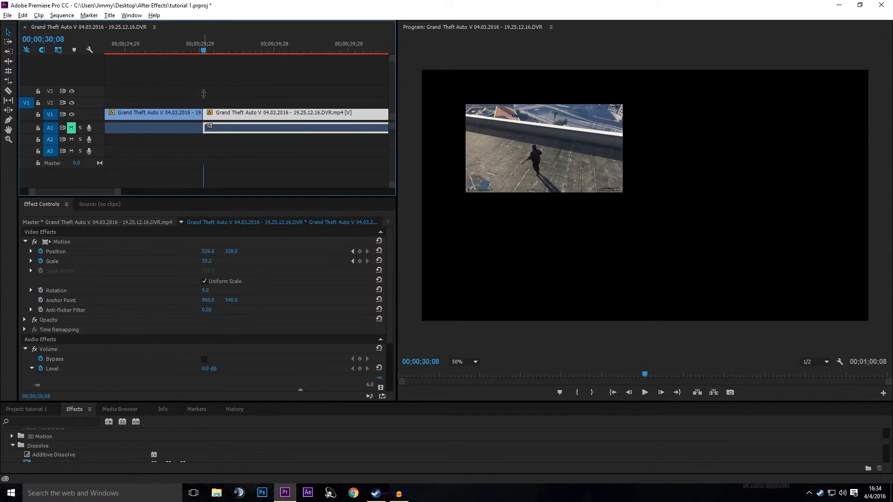
drag(211, 51, 208, 51)
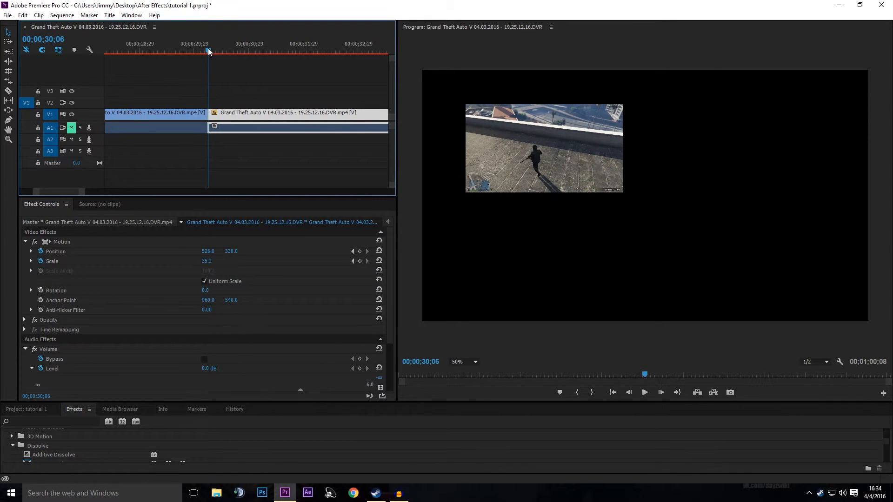
click(379, 262)
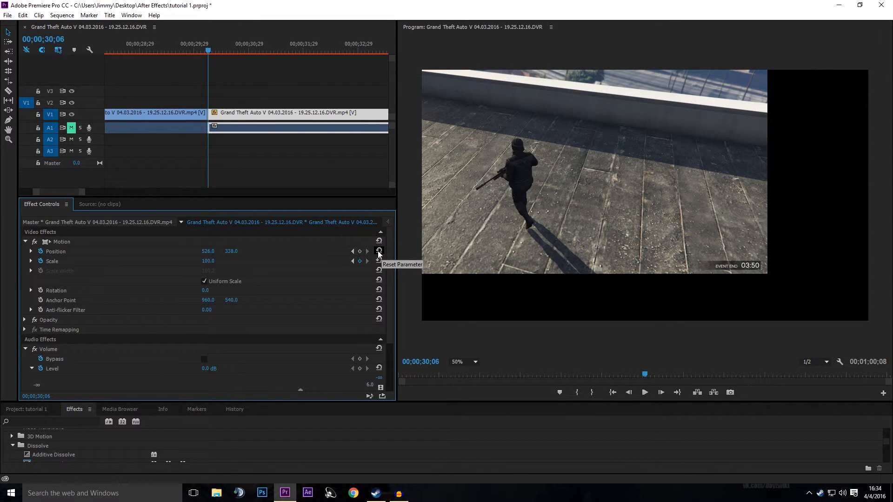
click(378, 252)
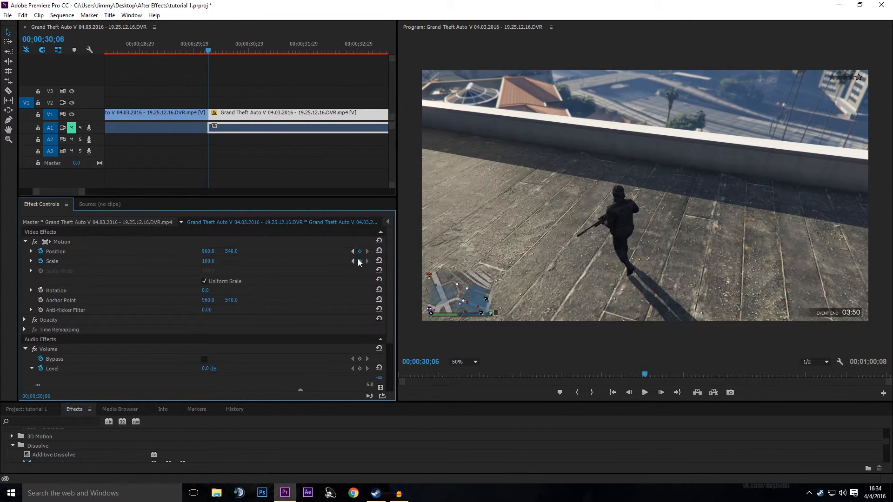
Step: Try removing the scale keyframe at the cut and undo the removal
scroll(212, 116, down, 4)
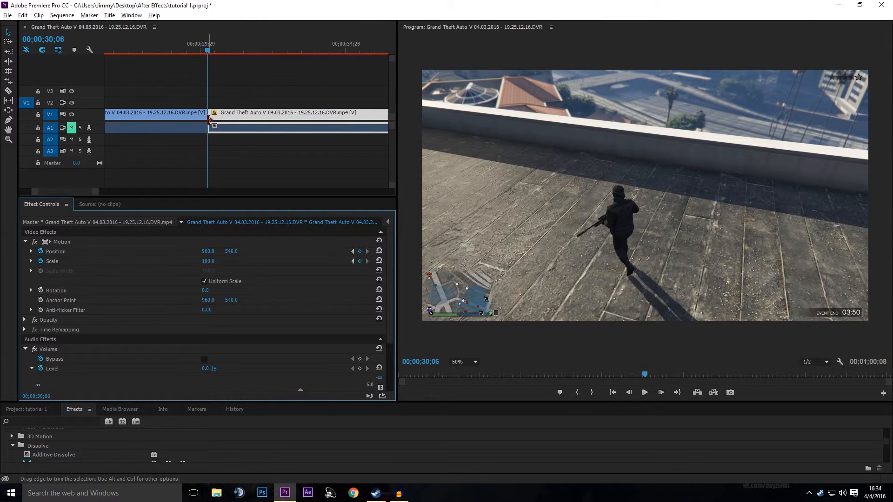
drag(208, 51, 208, 51)
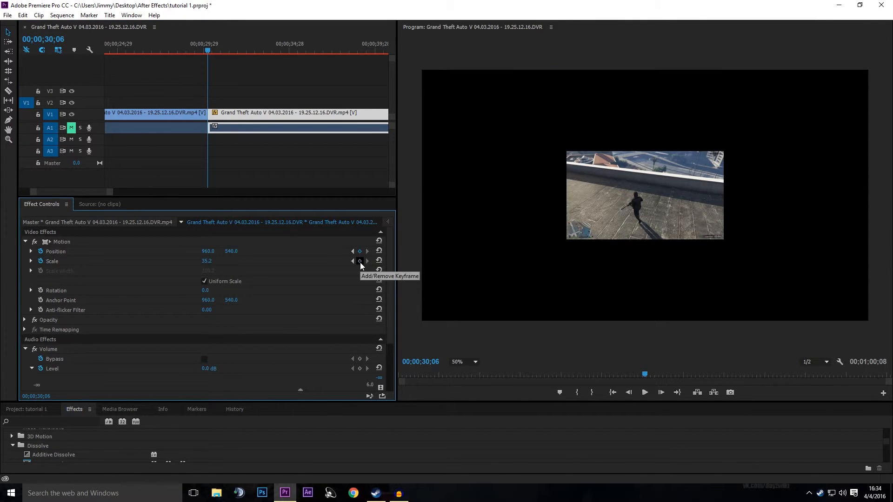
key(ctrl+z)
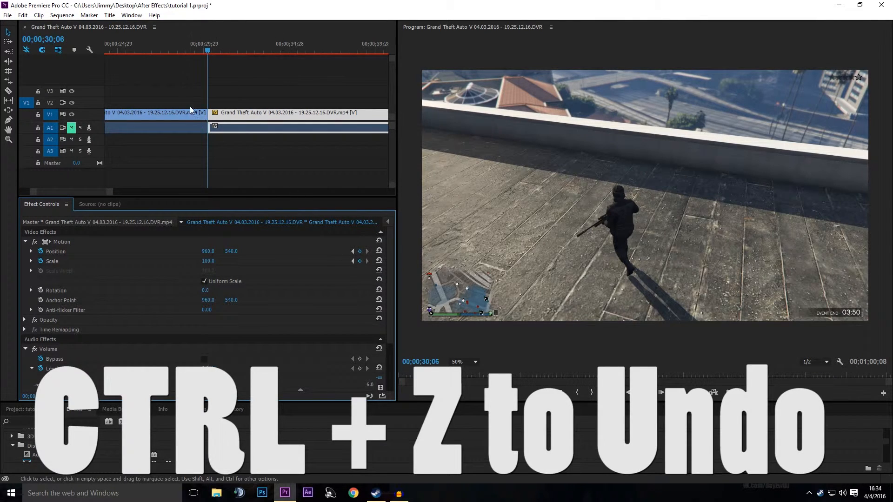
Step: Scrub across the cut to 00;00;30;21 to check the change from the shrunken to the full-size clip
scroll(189, 107, down, 4)
click(187, 80)
mouse_move(186, 46)
mouse_down()
mouse_move(228, 52)
mouse_move(197, 56)
mouse_move(194, 48)
mouse_up()
click(210, 116)
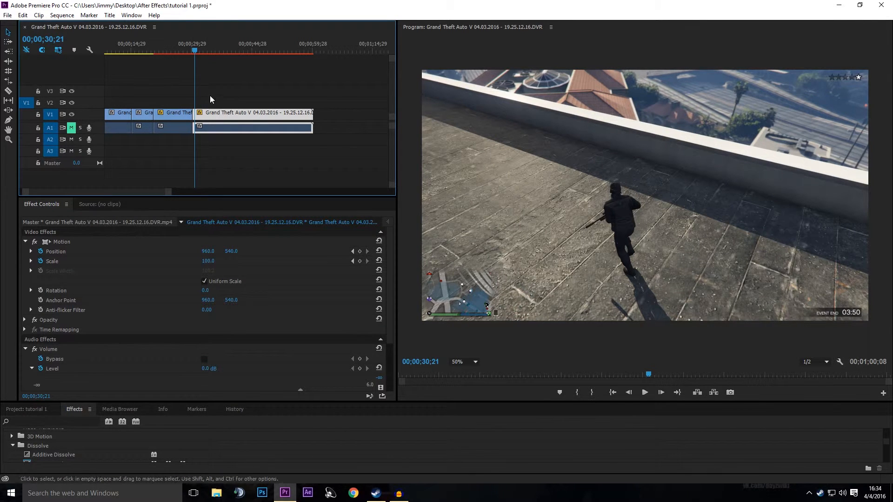
Step: Show the project's media items and enlarge their area so that full thumbnails including Title 01 fit
click(43, 410)
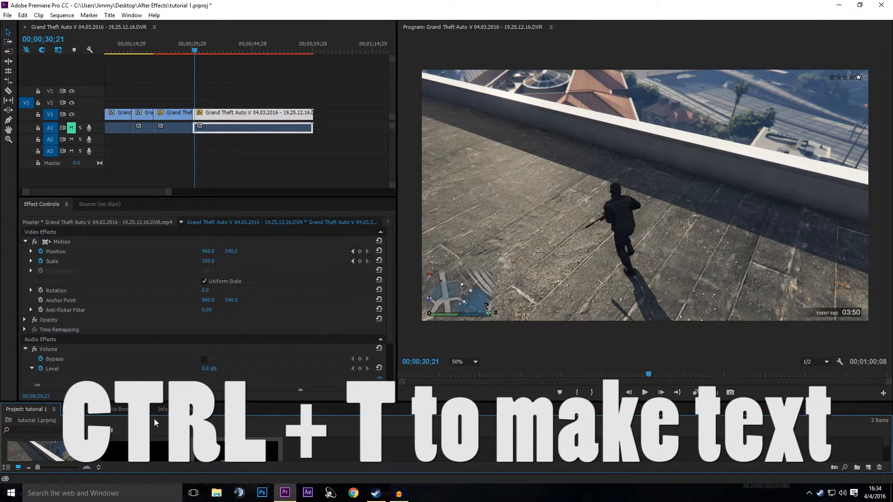
drag(156, 402, 165, 331)
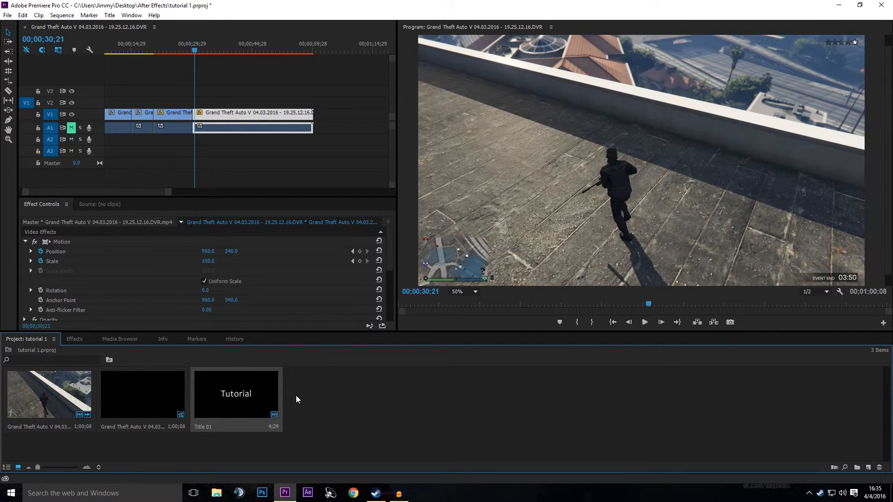
drag(236, 409, 126, 107)
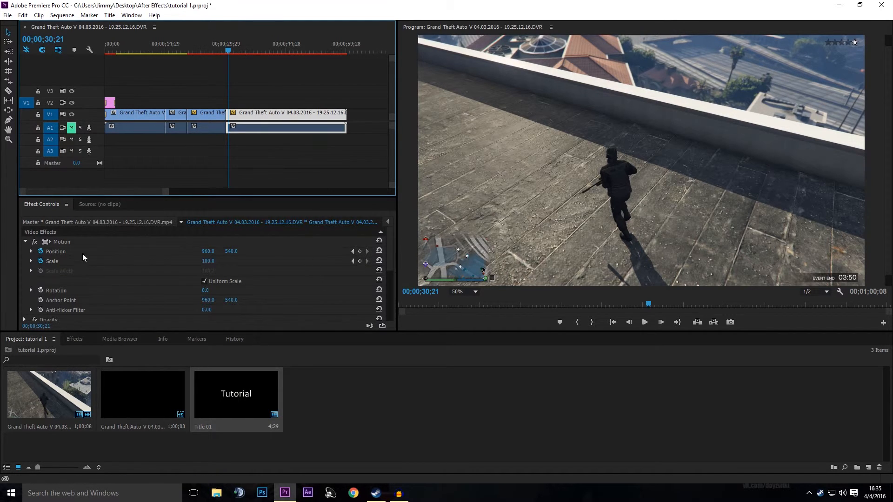
Step: Look over the clip's volume settings and save the project
scroll(279, 298, down, 5)
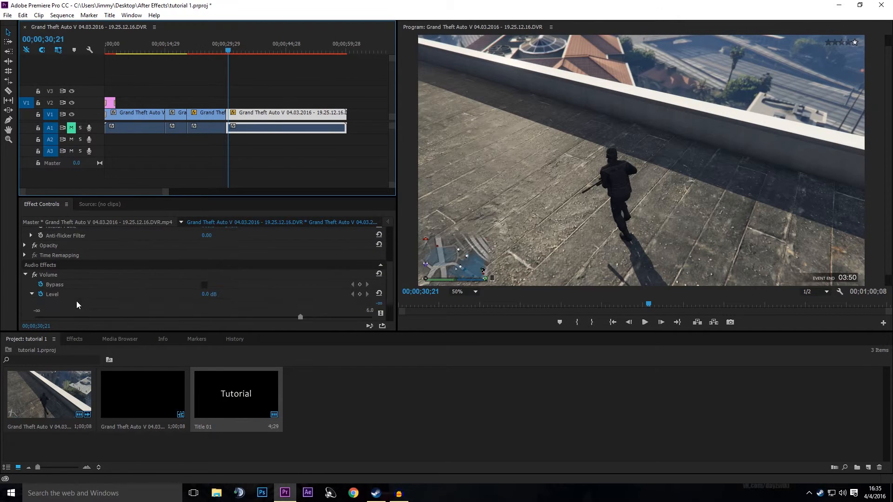
key(ctrl+s)
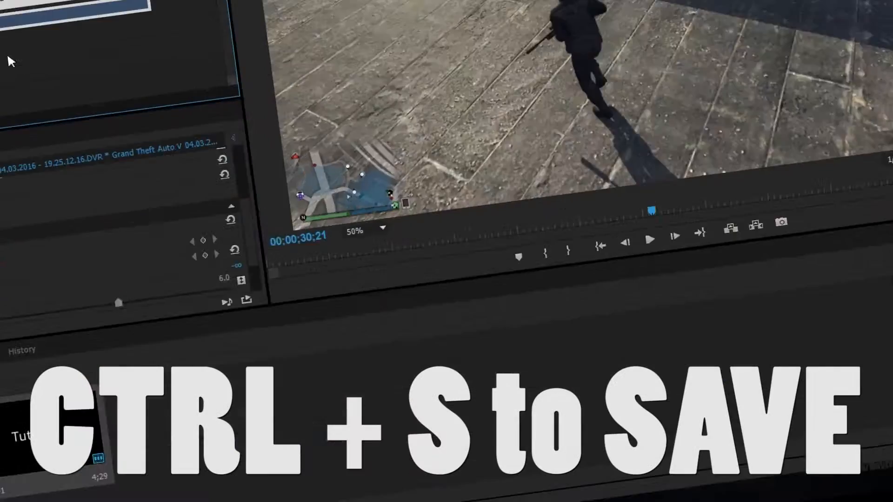
key(ctrl+s)
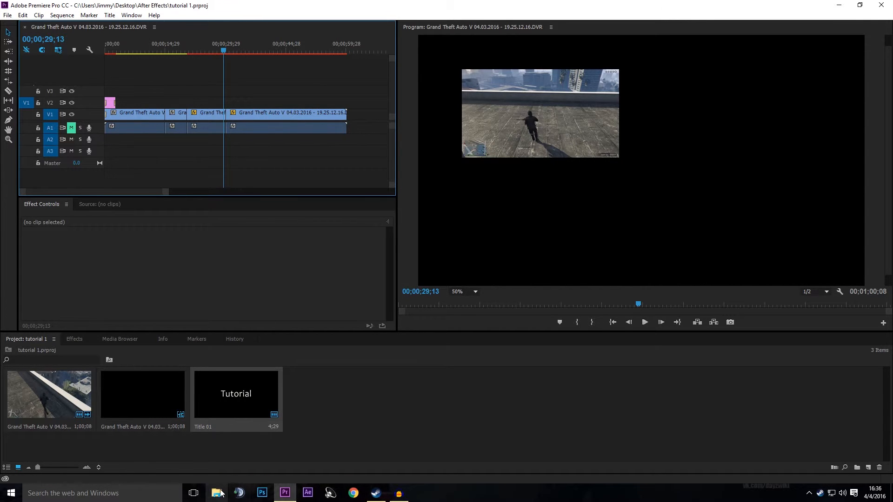
Step: Preview the sequence at several points, including 00;00;09;00, 00;00;17;02 and 00;00;41;17
click(296, 409)
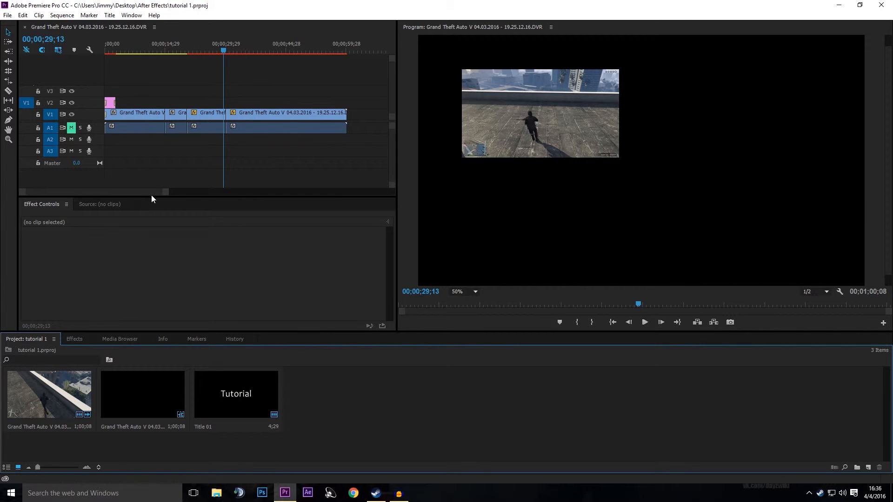
click(141, 50)
click(64, 390)
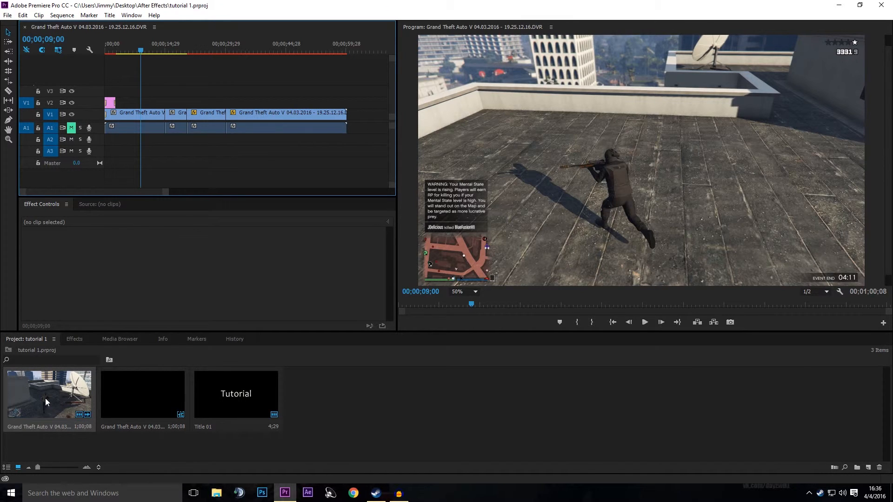
click(138, 52)
click(173, 52)
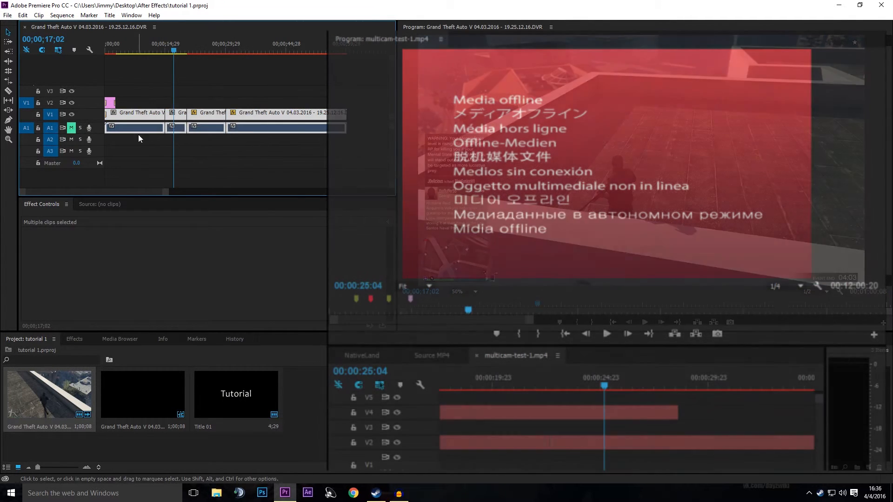
click(272, 52)
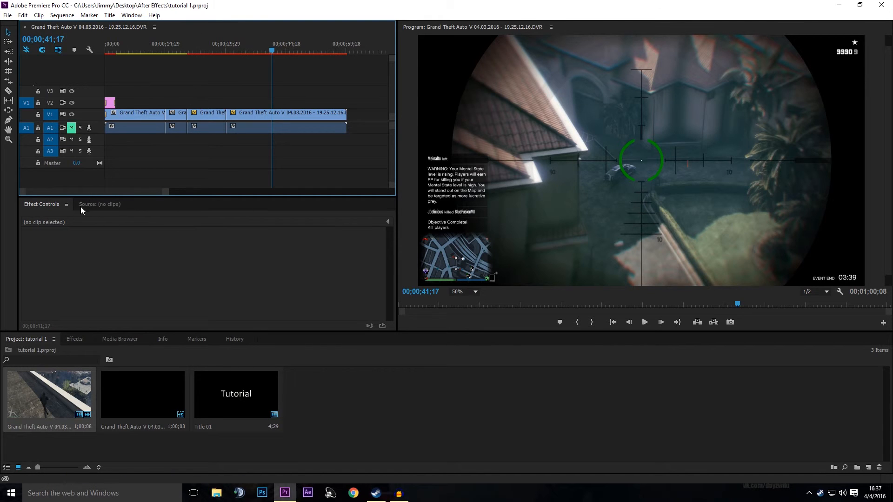
Step: Show the effects list and collapse its Dissolve and Video Transitions folders
click(75, 339)
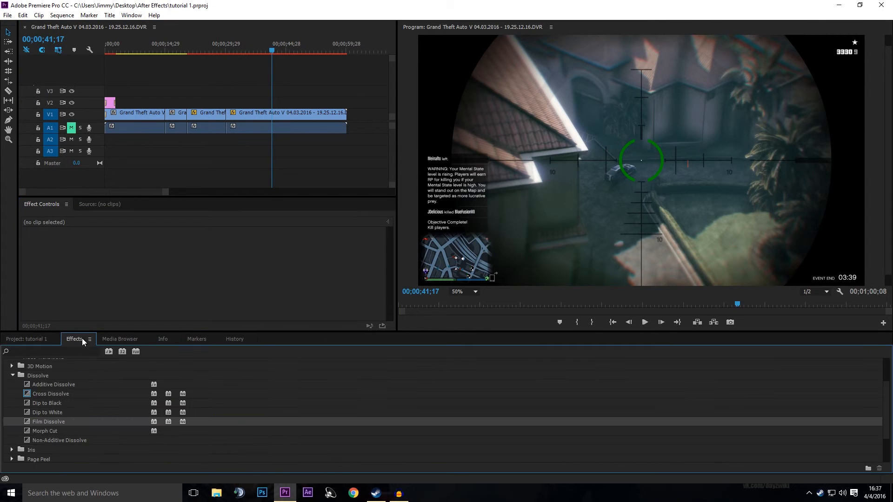
click(48, 338)
click(71, 341)
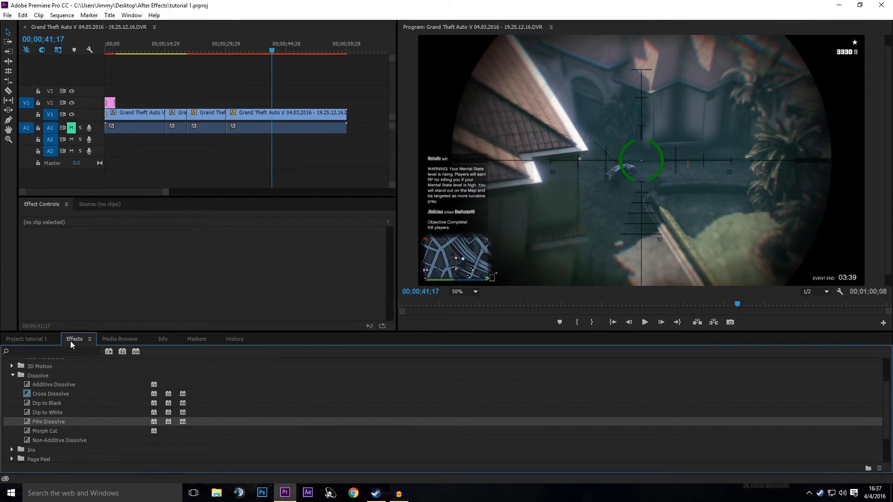
click(12, 375)
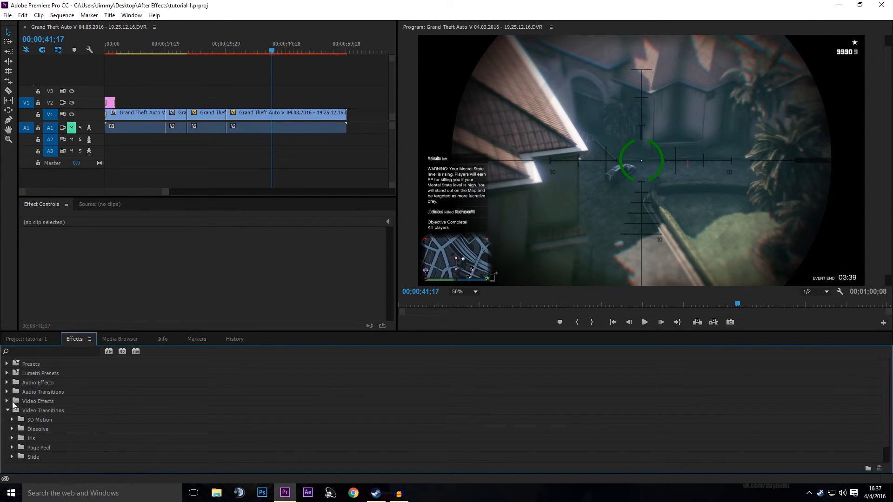
click(7, 410)
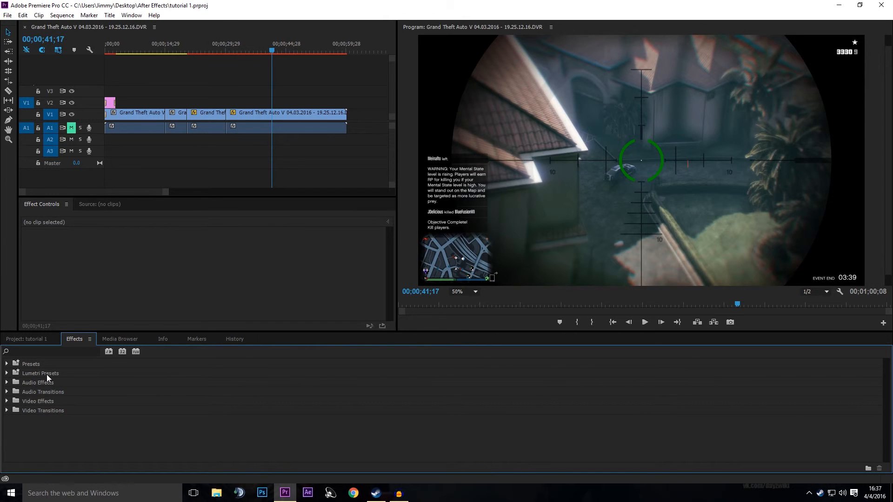
click(239, 96)
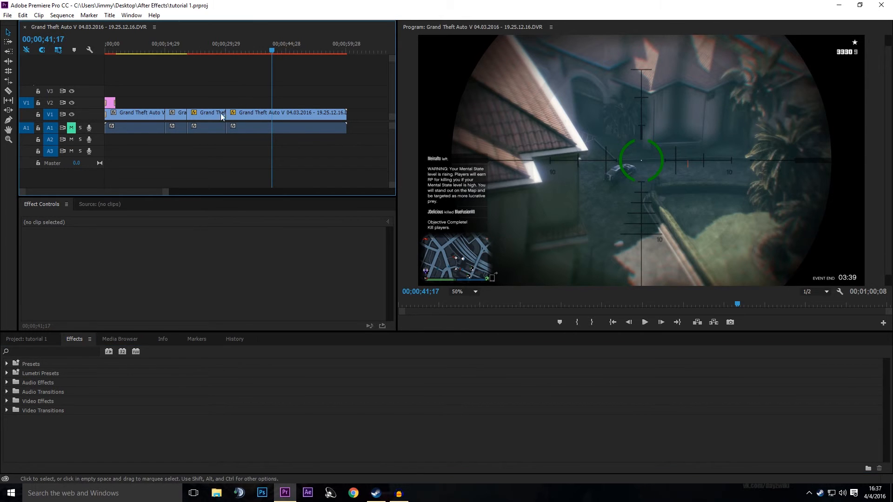
Step: Review the sequence at its start and at 00;00;09;10, briefly selecting all the timeline clips
drag(277, 49, 102, 55)
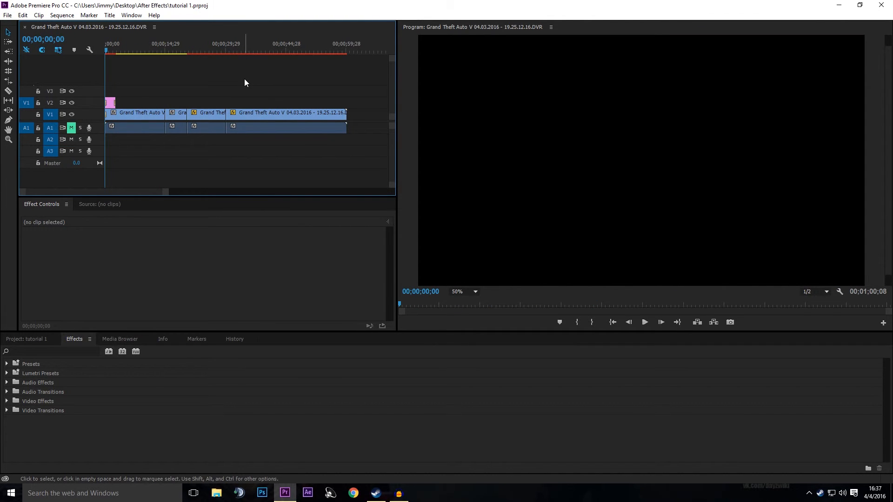
drag(160, 62, 142, 53)
drag(149, 93, 242, 137)
drag(270, 84, 99, 143)
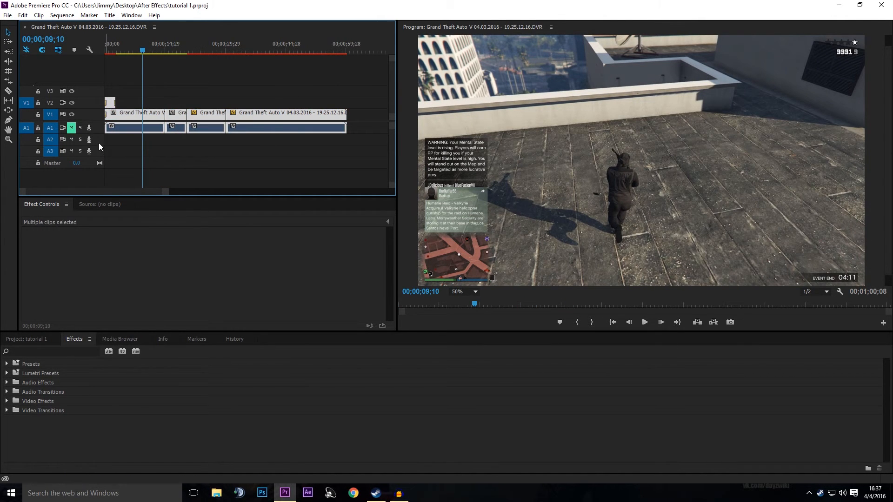
click(209, 93)
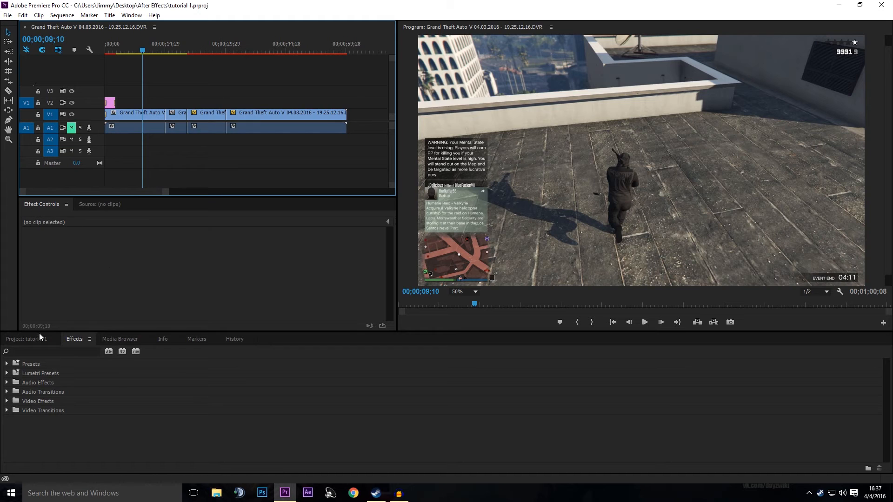
Step: Show the project items and look through the workspace options, including saving the layout as a new workspace
click(27, 339)
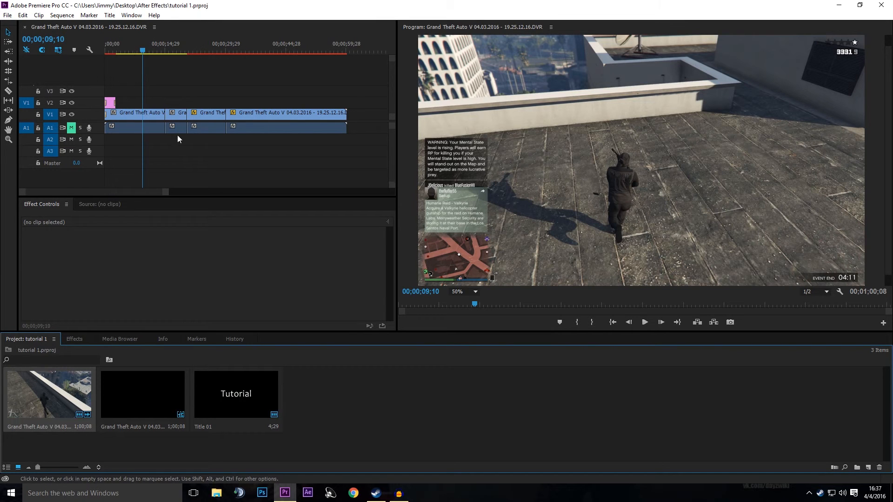
click(130, 15)
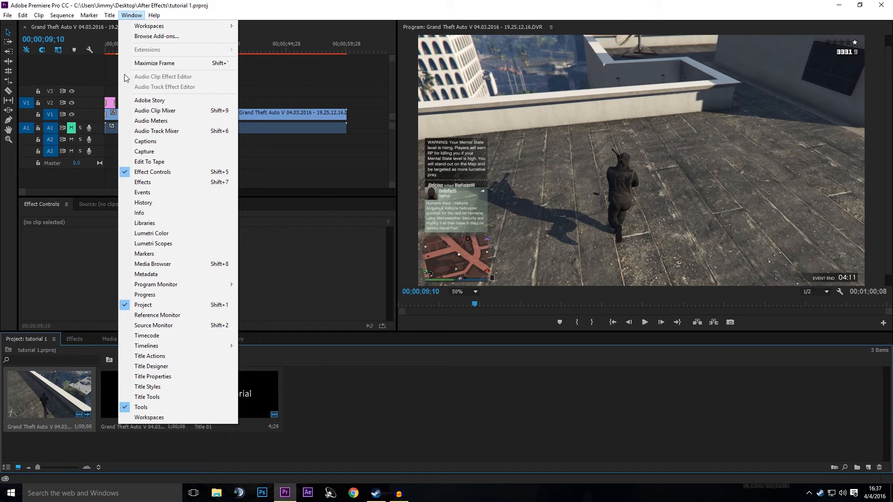
mouse_move(138, 29)
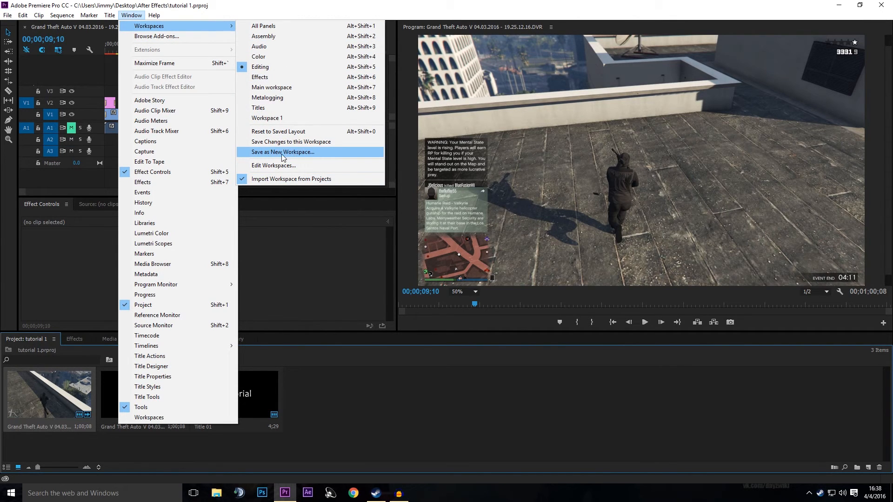
click(308, 192)
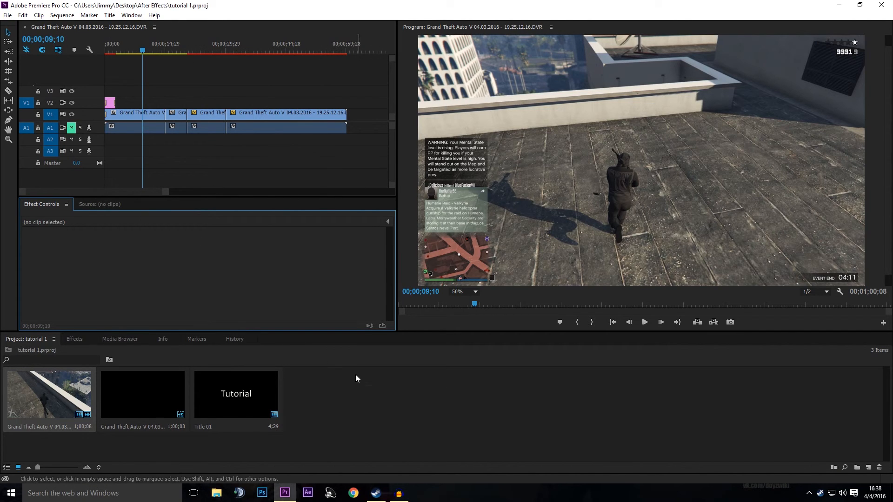
Step: Dock the Effect Controls and Source panels into the same group as the Project panel
drag(160, 201, 454, 339)
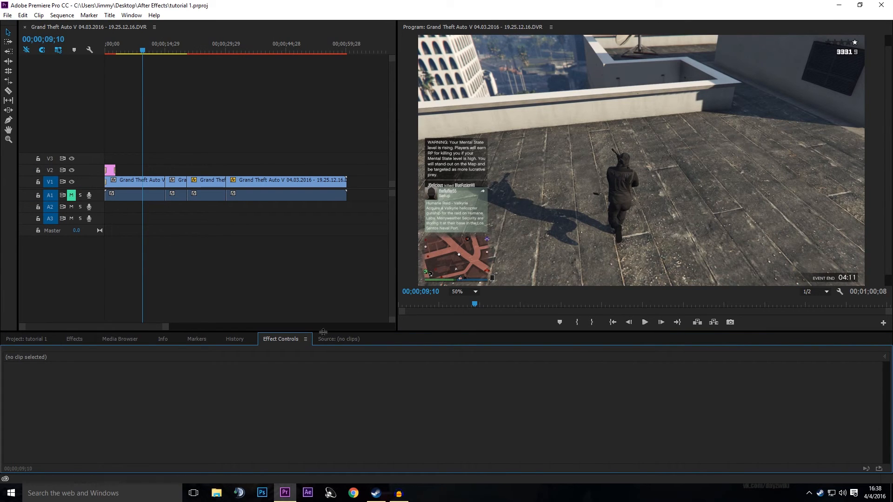
Step: Rearrange the layout by docking Effect Controls beside the Program monitor and the timeline across the full width above the Project panel group
drag(292, 342, 133, 328)
drag(78, 184, 409, 142)
drag(185, 28, 493, 358)
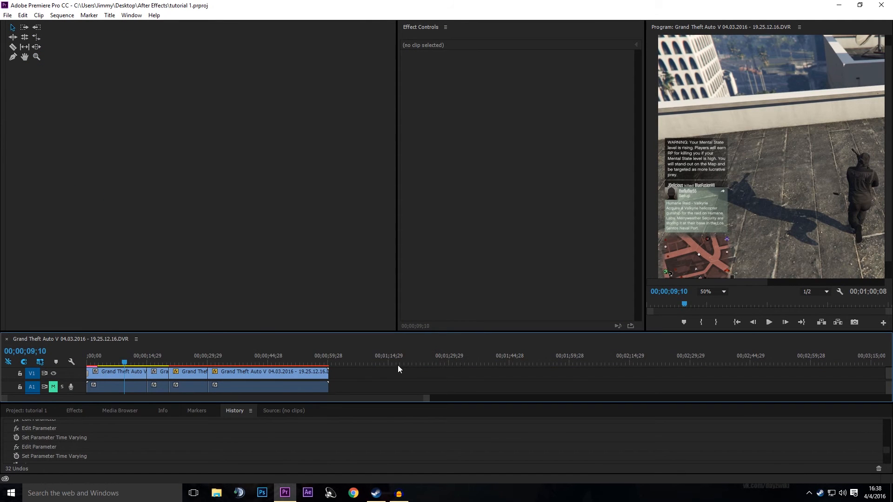
Step: Switch to the saved Workspace 1 layout and enlarge the Effect Controls panel upward by shrinking the timeline above it
click(131, 15)
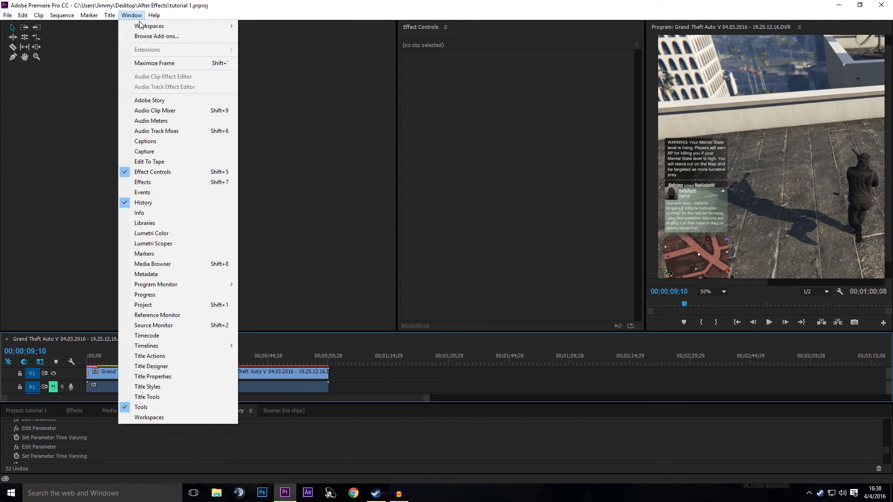
mouse_move(185, 28)
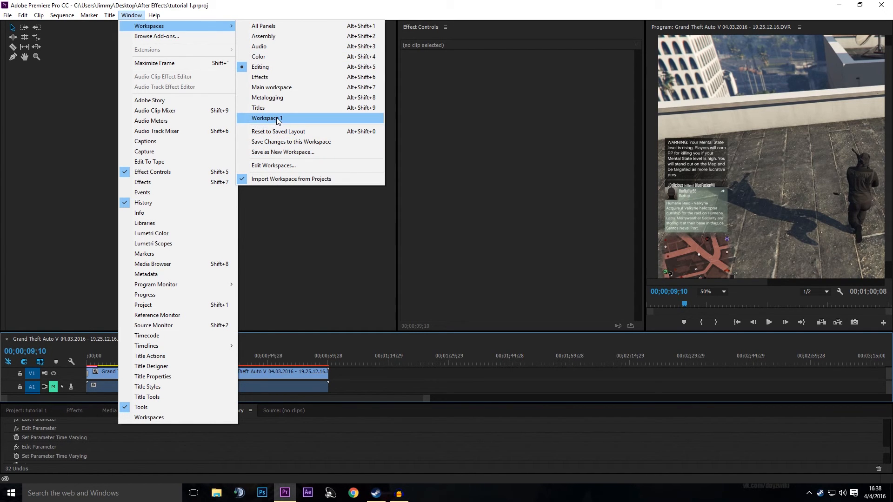
click(274, 119)
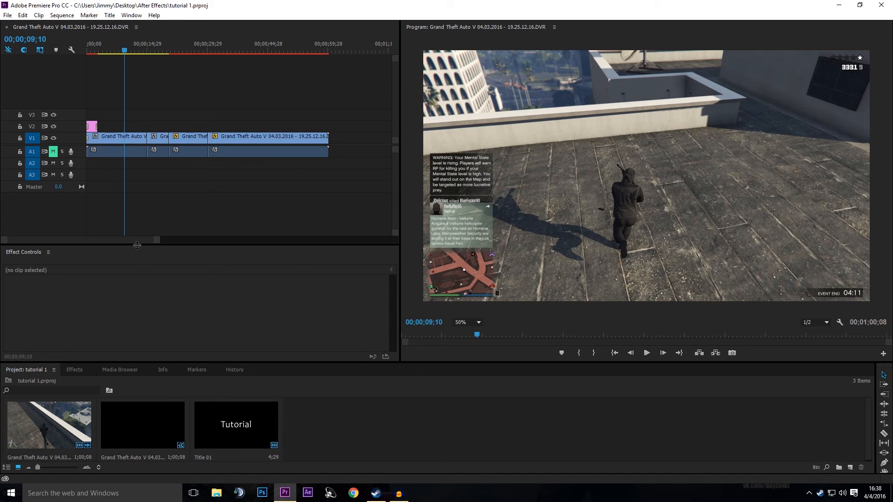
drag(136, 244, 136, 226)
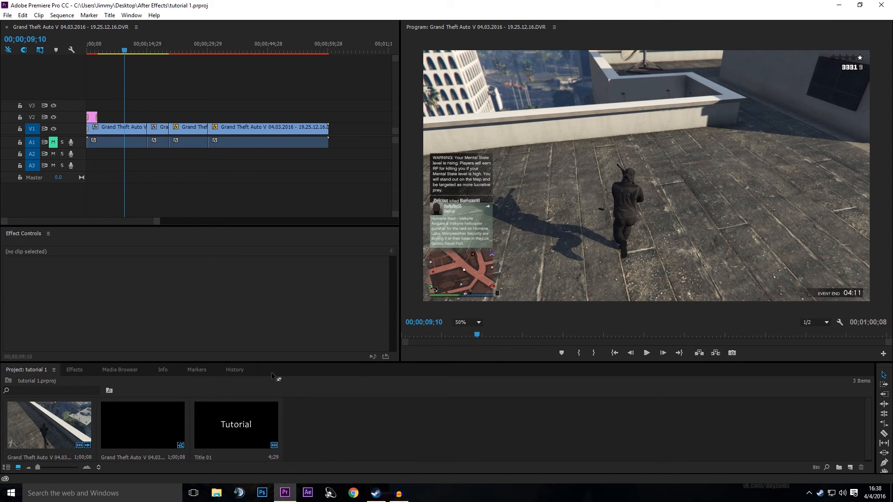
Step: Check the running voice recording in Audacity twice, returning to the Premiere Pro sequence each time
mouse_move(404, 492)
click(397, 448)
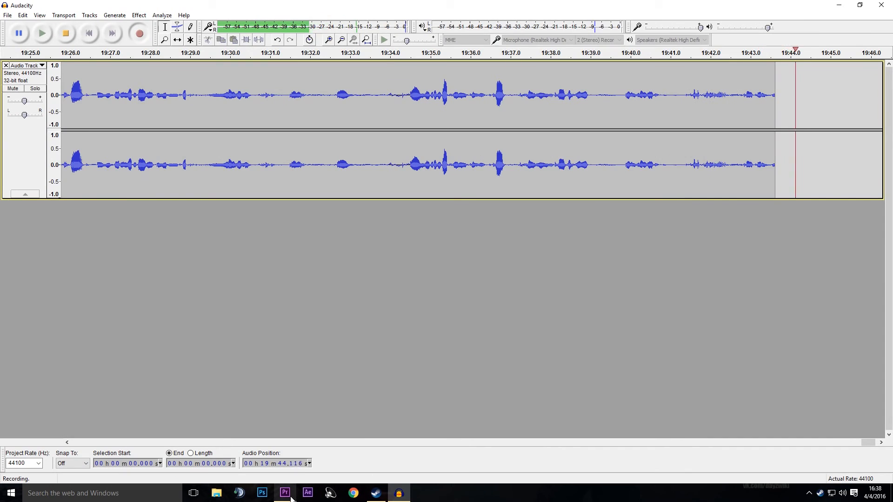
click(285, 493)
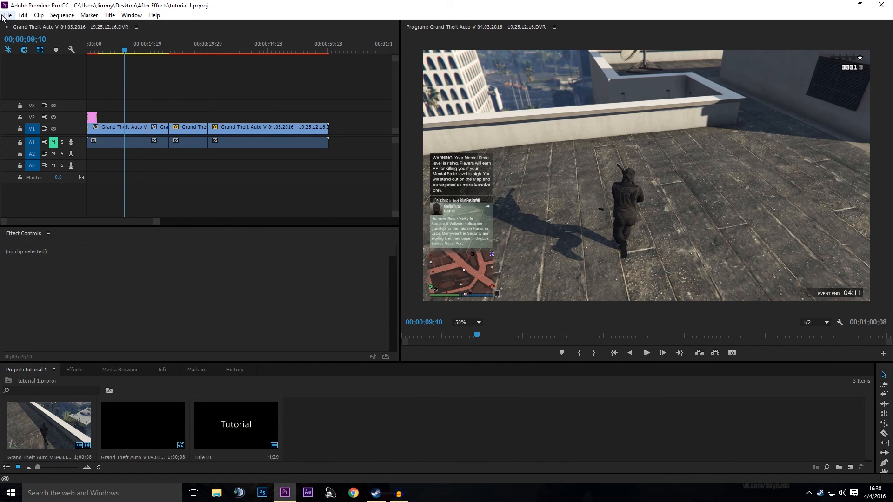
click(209, 107)
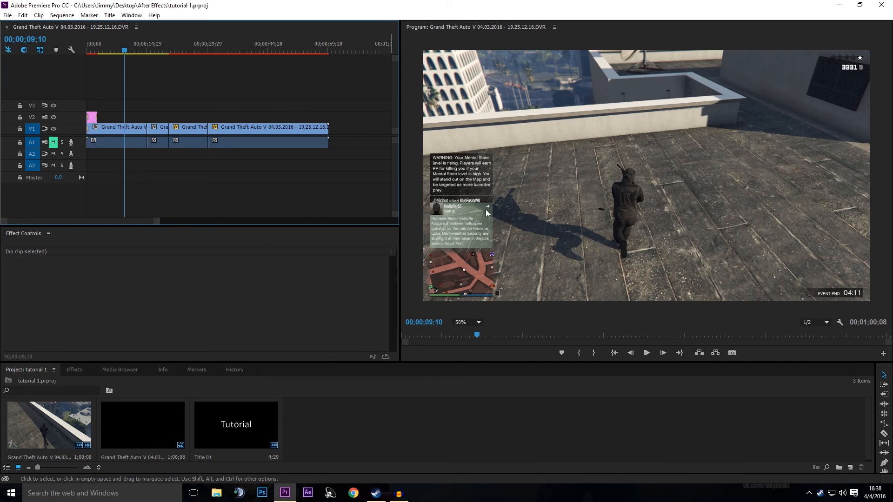
click(399, 493)
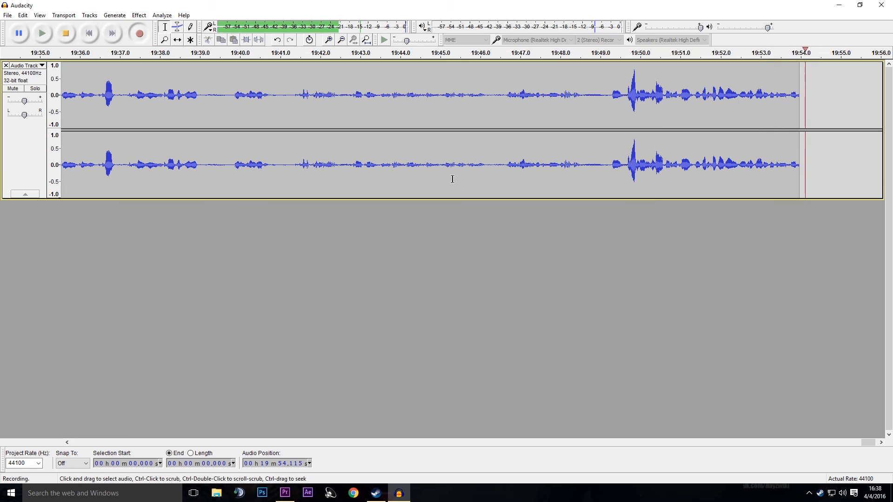
click(295, 494)
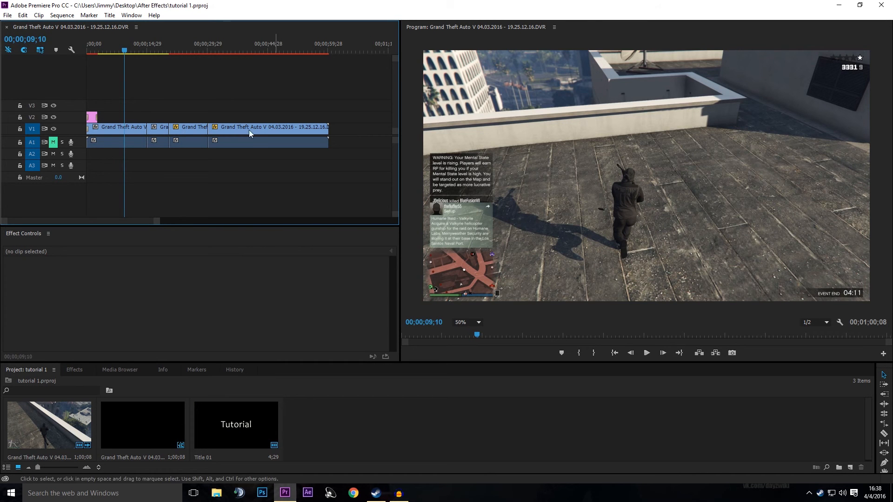